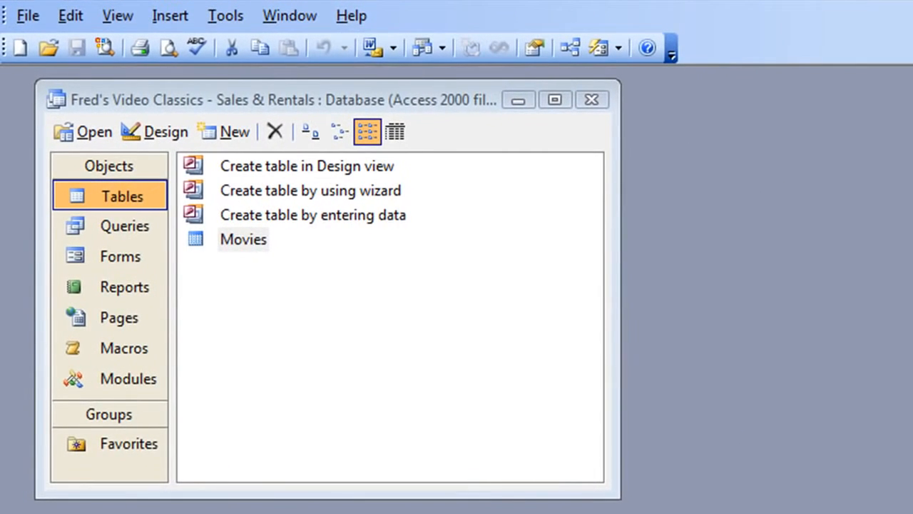
# Bring the Fred's Video Classics database window in front of the Notepad planning notes.
pyautogui.click(833, 440)
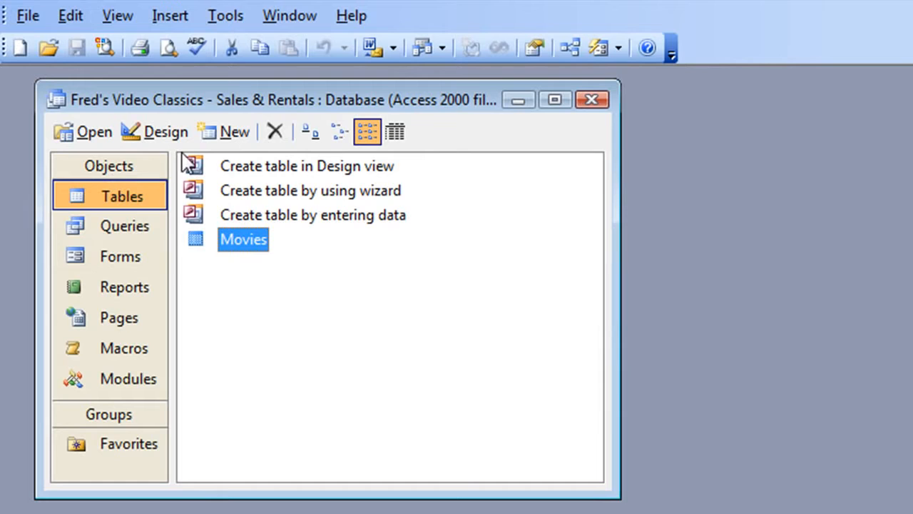
# Create a new table in Design View and move its design window higher on screen.
pyautogui.click(229, 141)
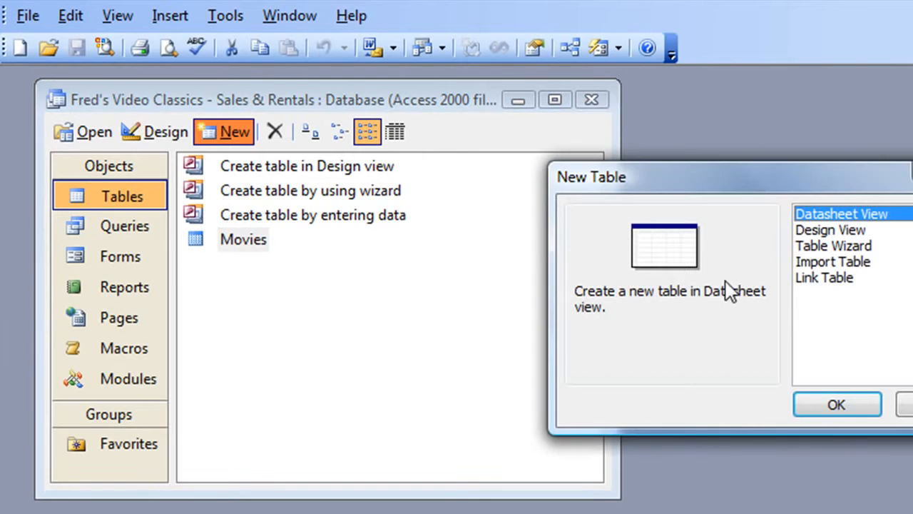
pyautogui.click(821, 231)
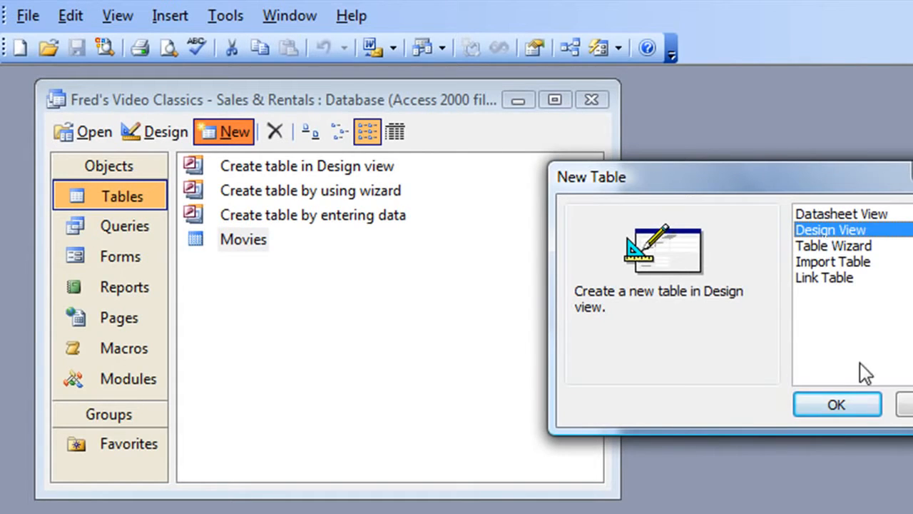
pyautogui.click(837, 405)
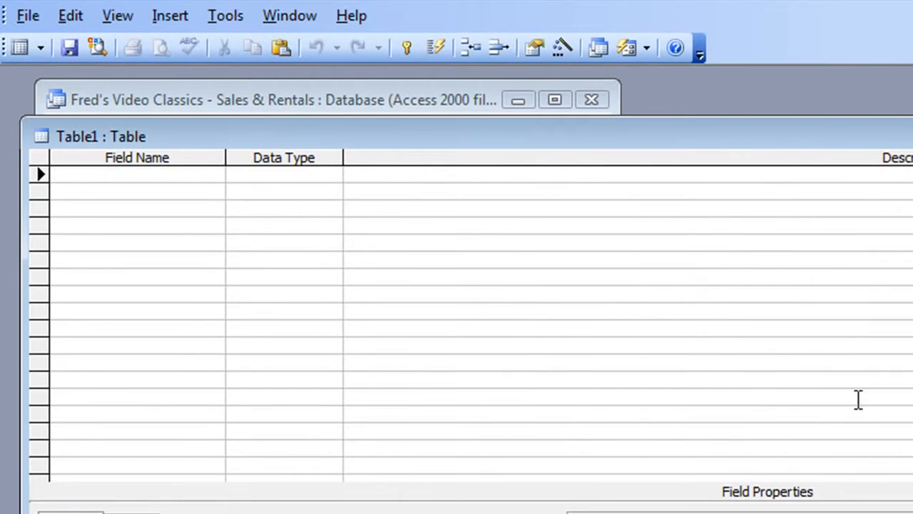
pyautogui.moveTo(860, 135); pyautogui.dragTo(851, 105)
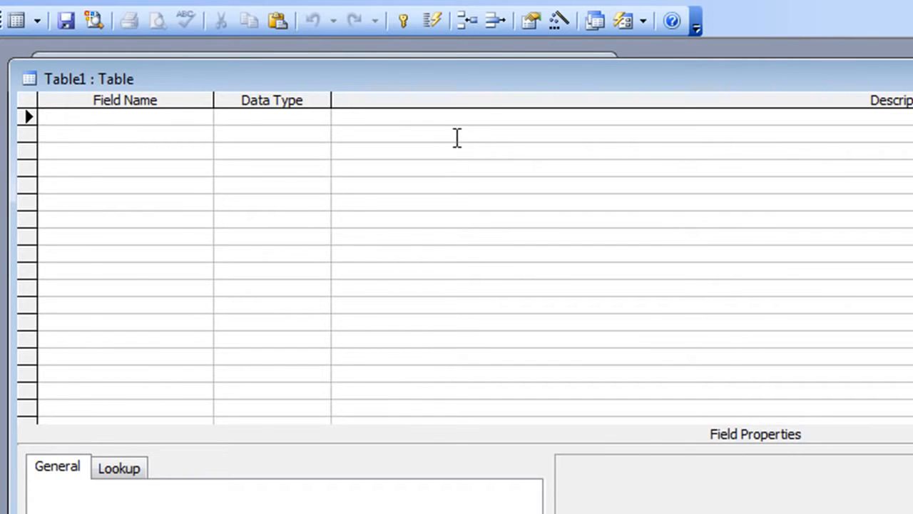
# Add a Customer ID field with the AutoNumber data type.
pyautogui.write('Customer I')
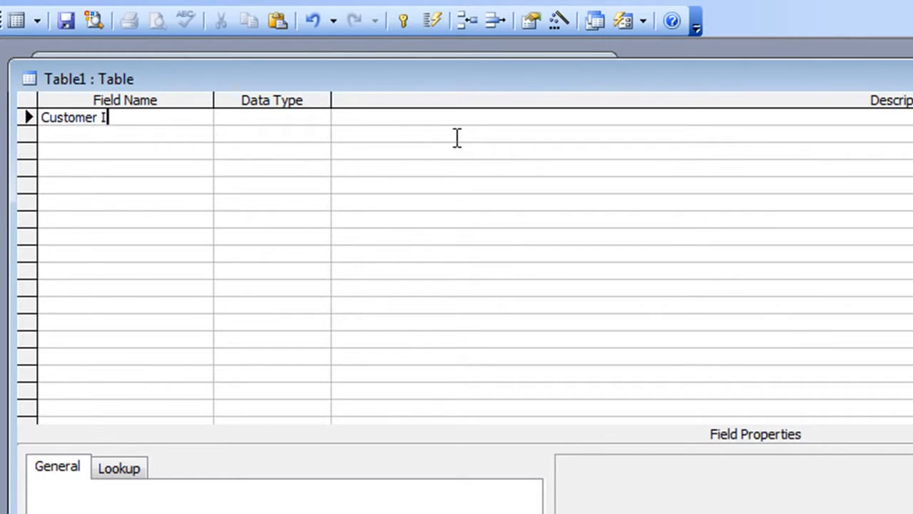
pyautogui.write('D')
pyautogui.press('Tab')
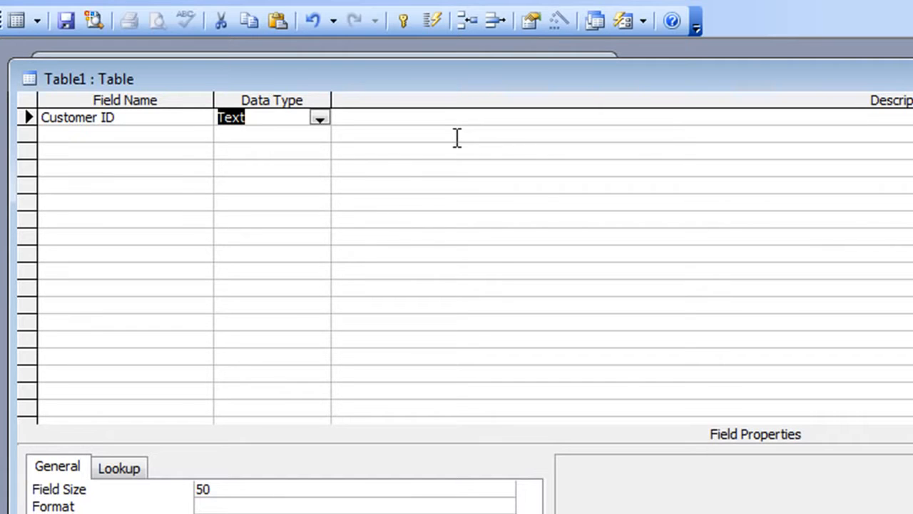
pyautogui.click(319, 117)
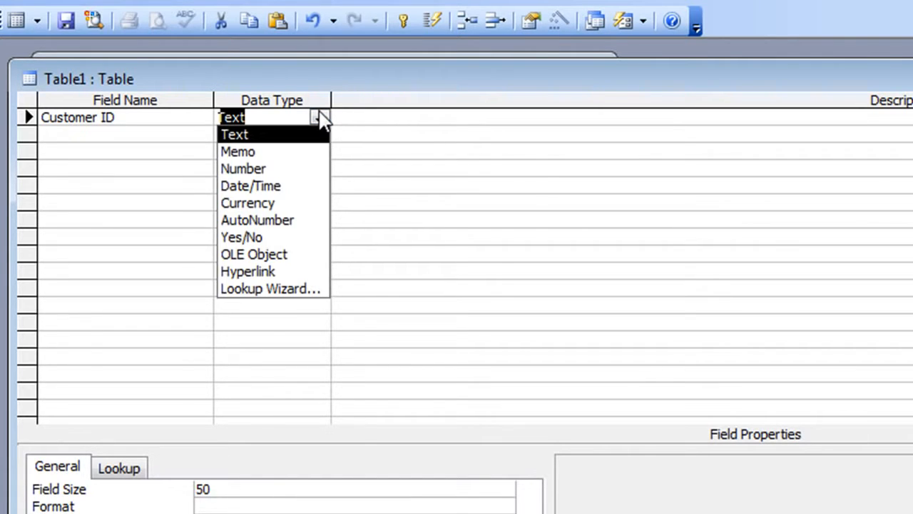
pyautogui.click(293, 221)
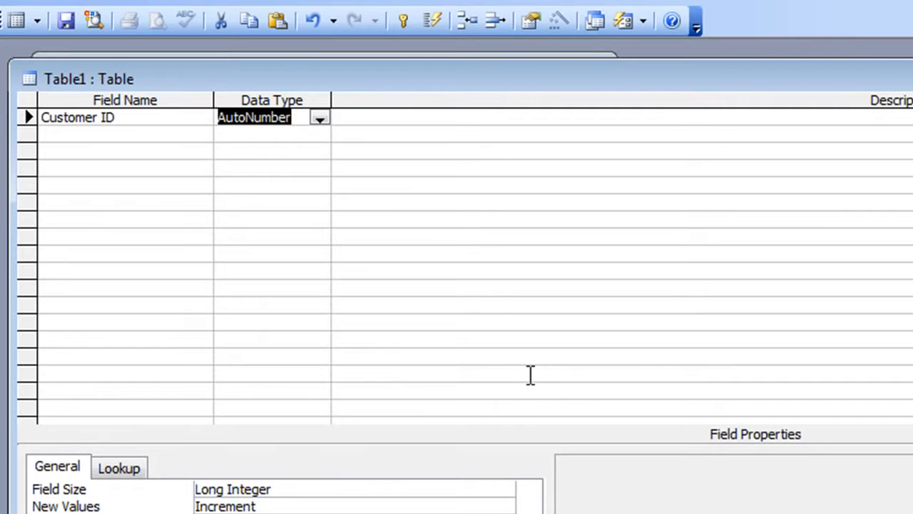
pyautogui.click(97, 121)
# Add a First Name Text field with Required Yes and Allow Zero Length No.
pyautogui.click(112, 129)
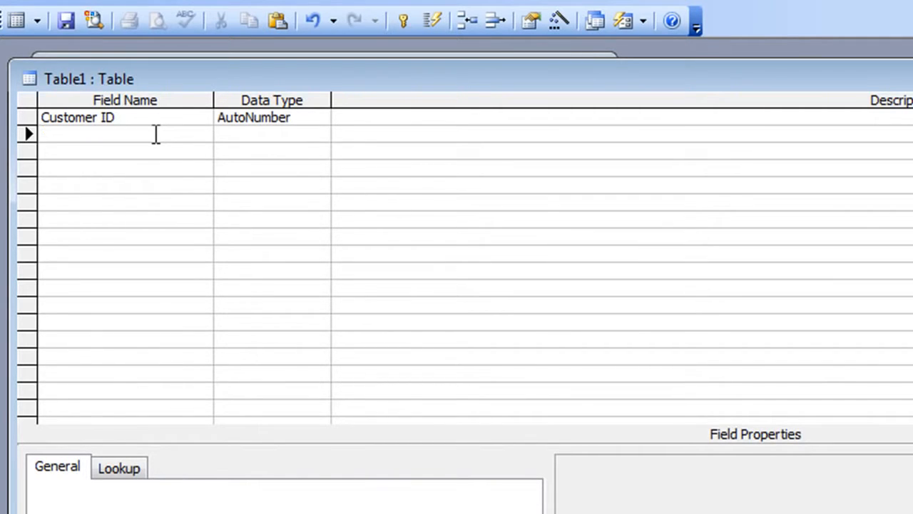
pyautogui.write('First Name')
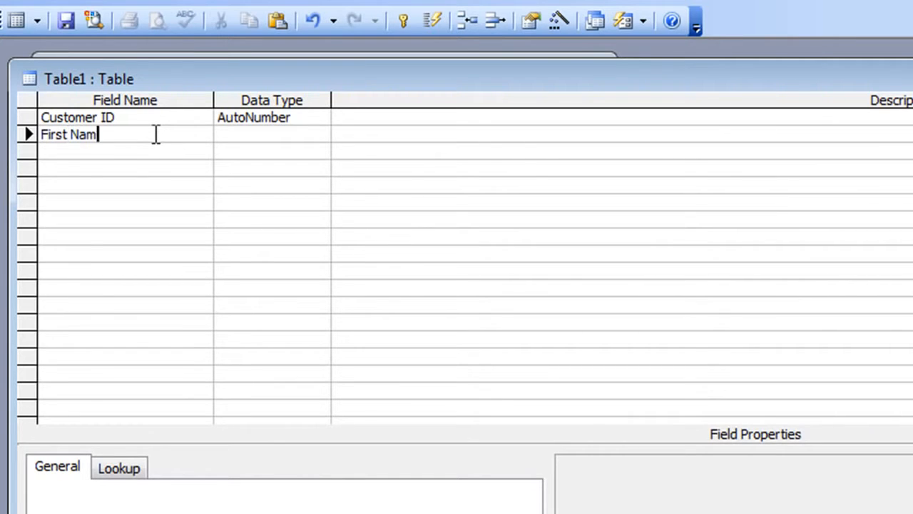
pyautogui.press('Tab')
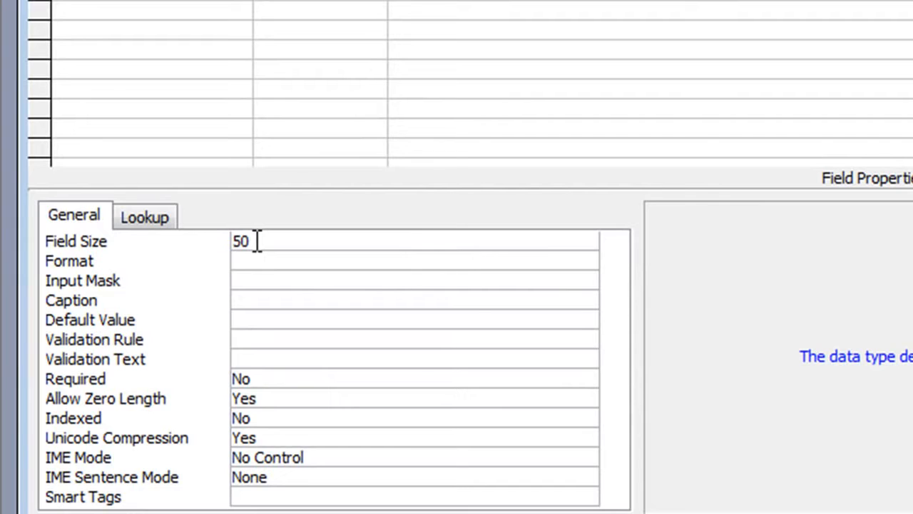
pyautogui.click(289, 378)
pyautogui.click(590, 380)
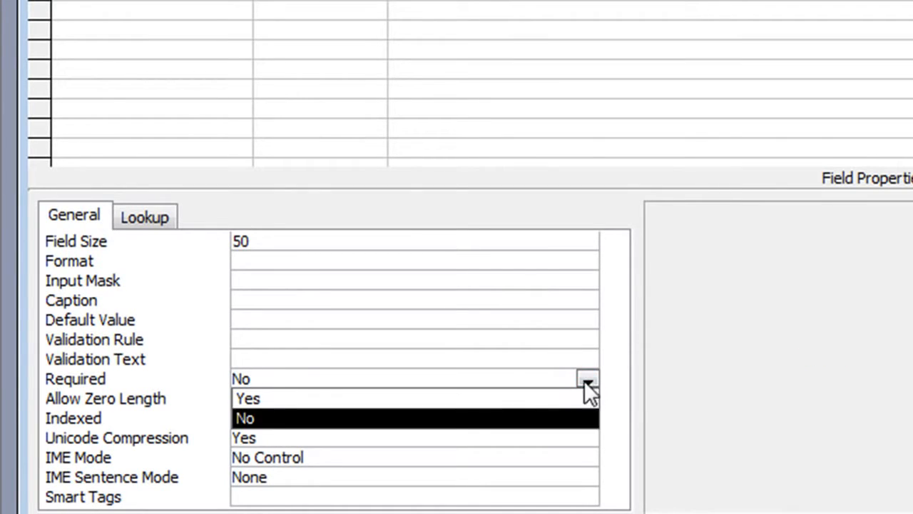
pyautogui.click(447, 397)
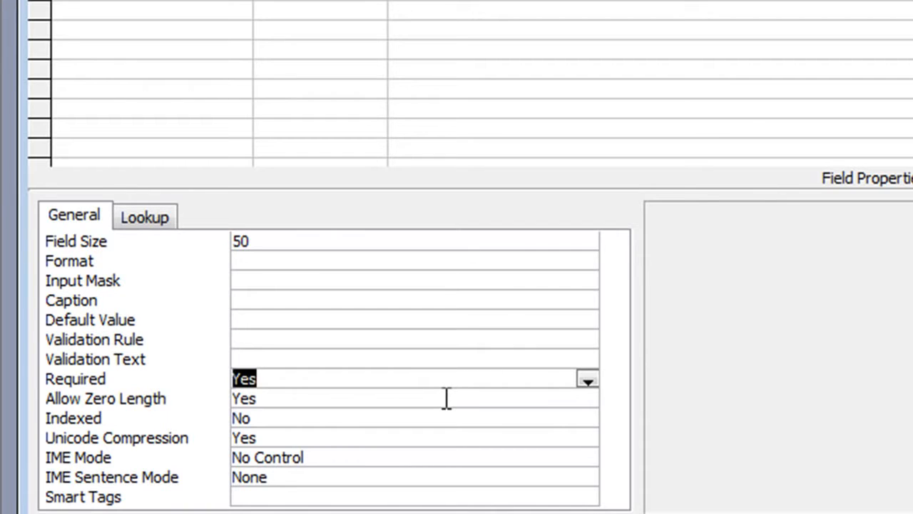
pyautogui.click(353, 393)
pyautogui.click(587, 401)
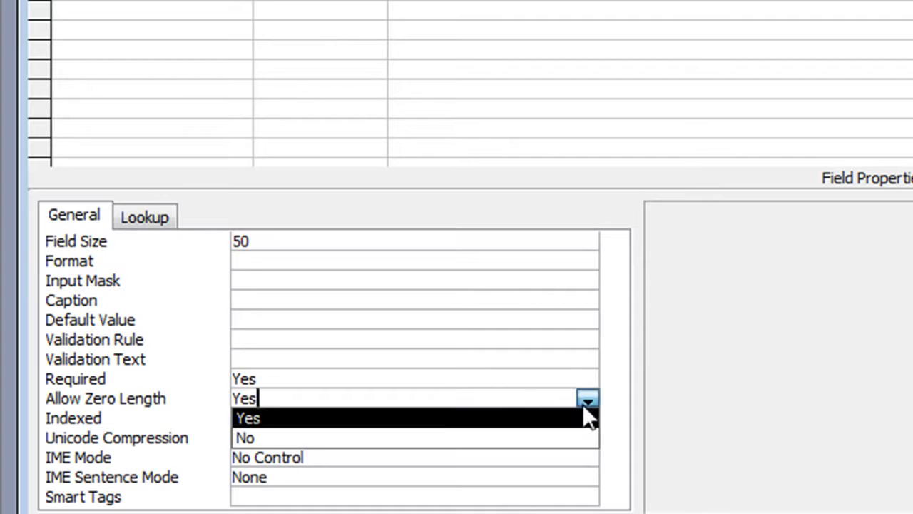
pyautogui.click(365, 433)
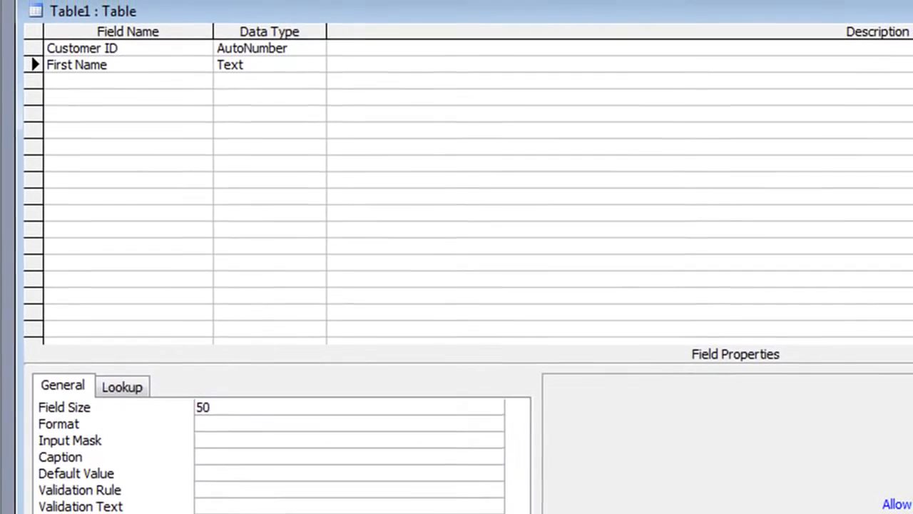
# Add a Last Name Text field in row 3 and set Required to Yes.
pyautogui.click(113, 37)
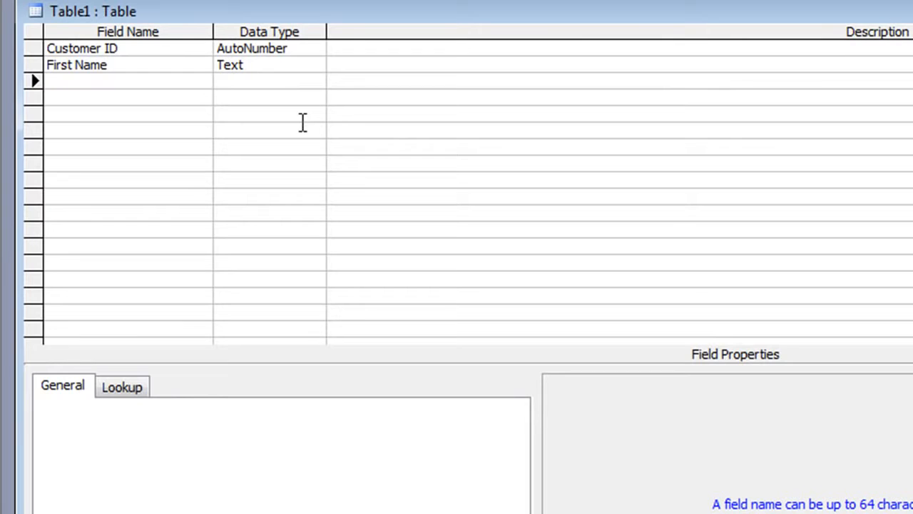
pyautogui.write('Last Name')
pyautogui.press('Tab')
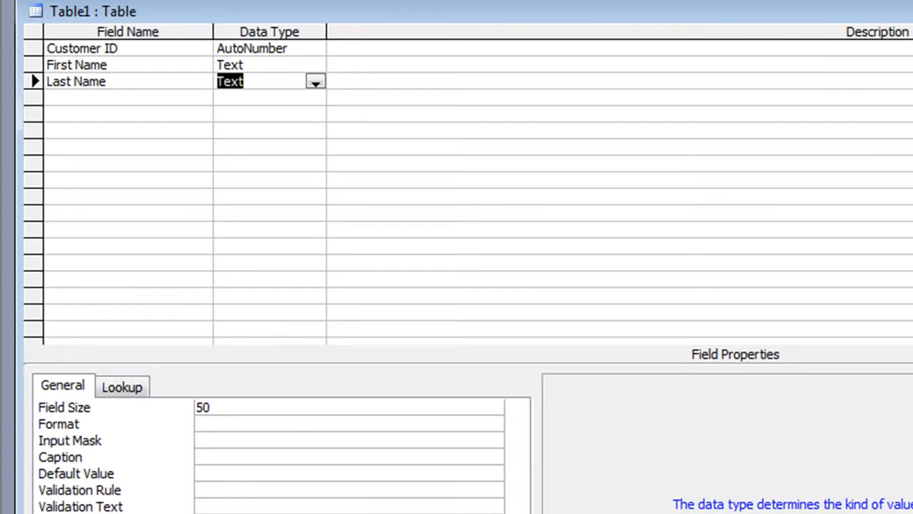
pyautogui.click(243, 513)
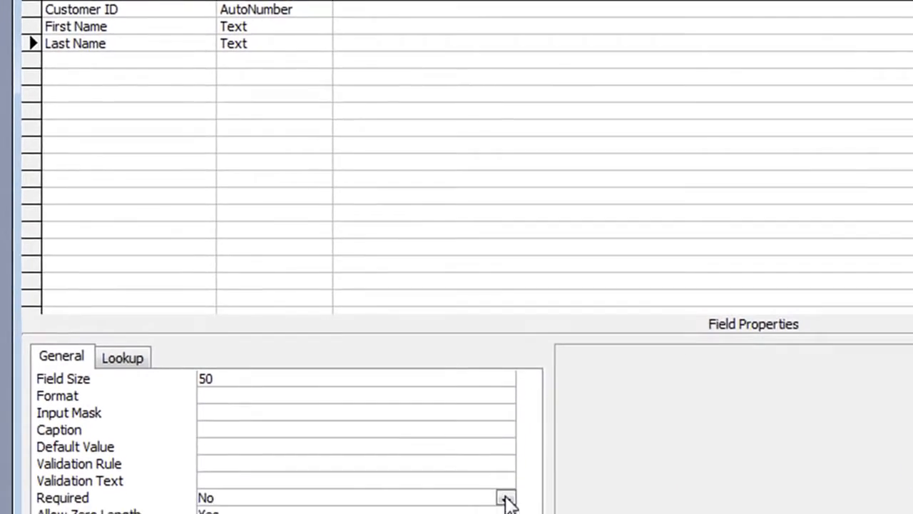
pyautogui.click(495, 513)
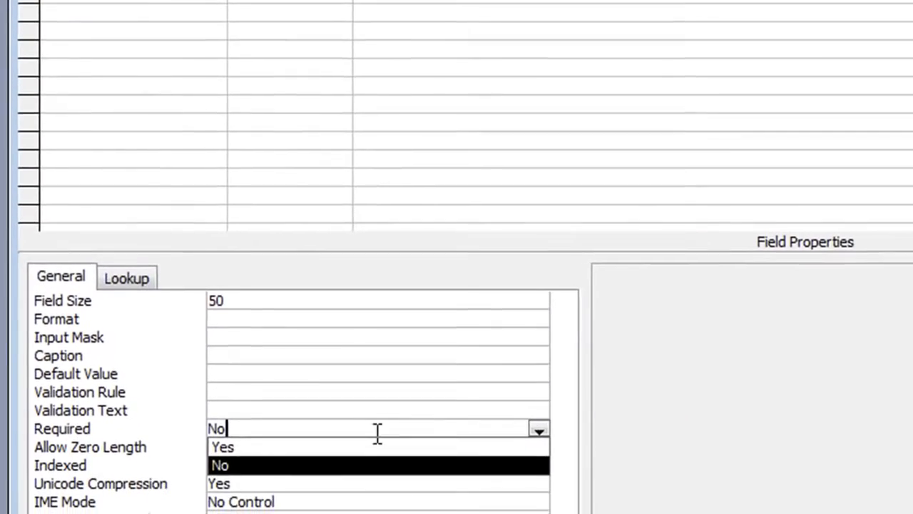
pyautogui.click(332, 513)
# Set Last Name's Allow Zero Length to No.
pyautogui.click(331, 384)
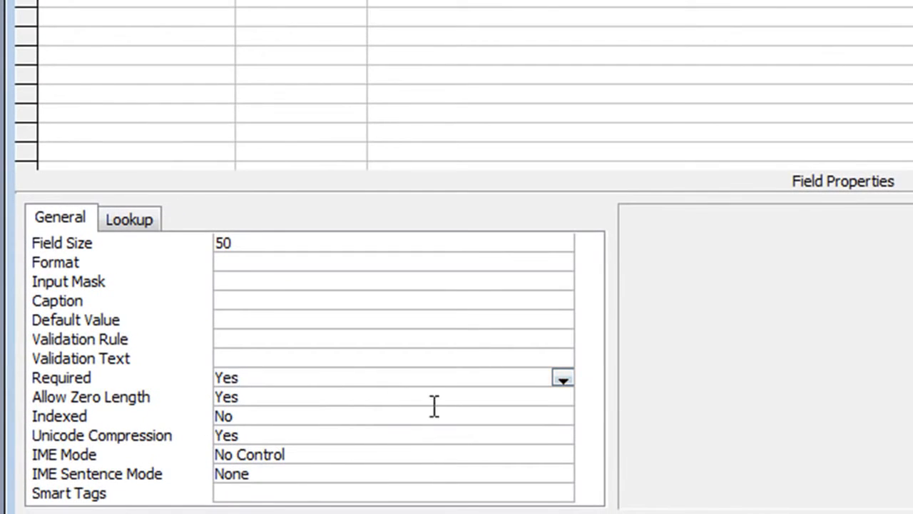
pyautogui.click(407, 395)
pyautogui.click(563, 398)
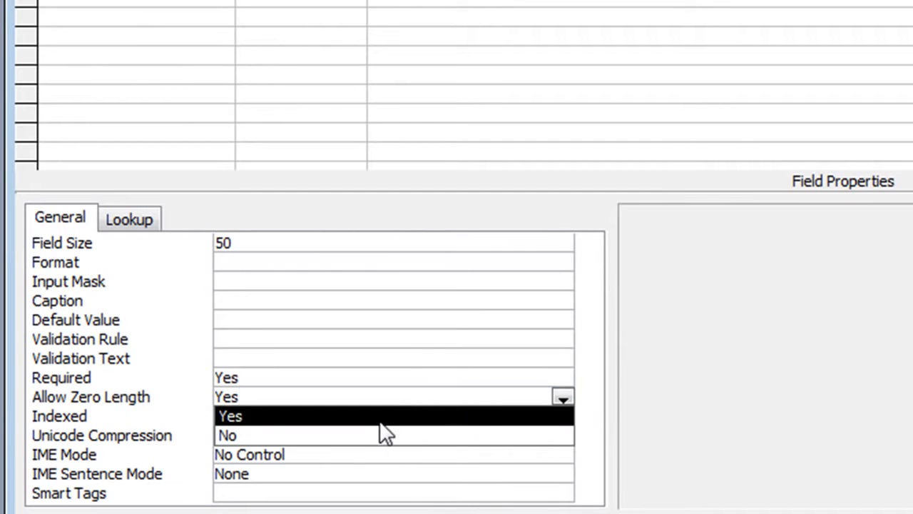
pyautogui.click(324, 449)
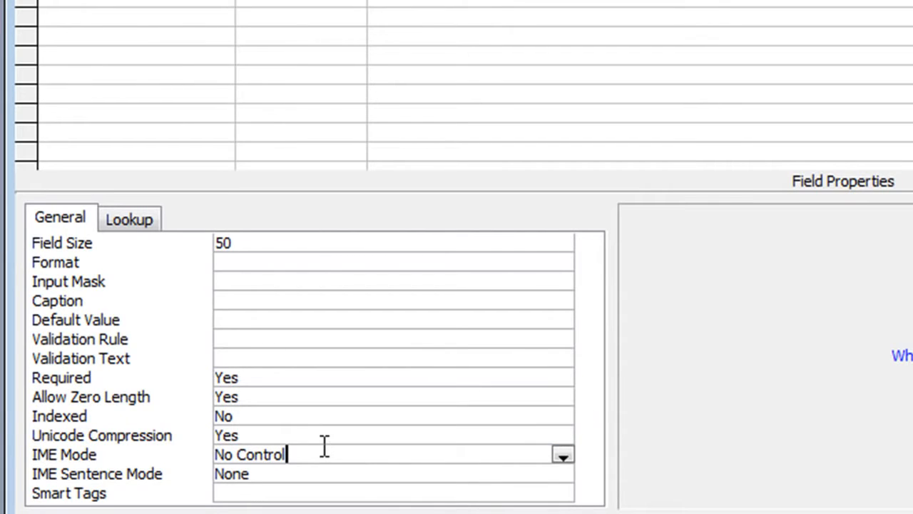
pyautogui.click(321, 392)
pyautogui.click(563, 399)
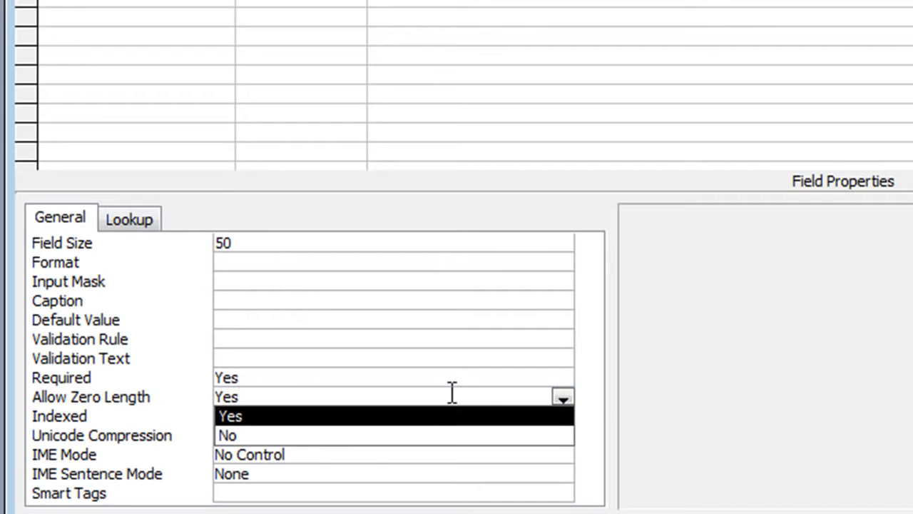
pyautogui.click(364, 434)
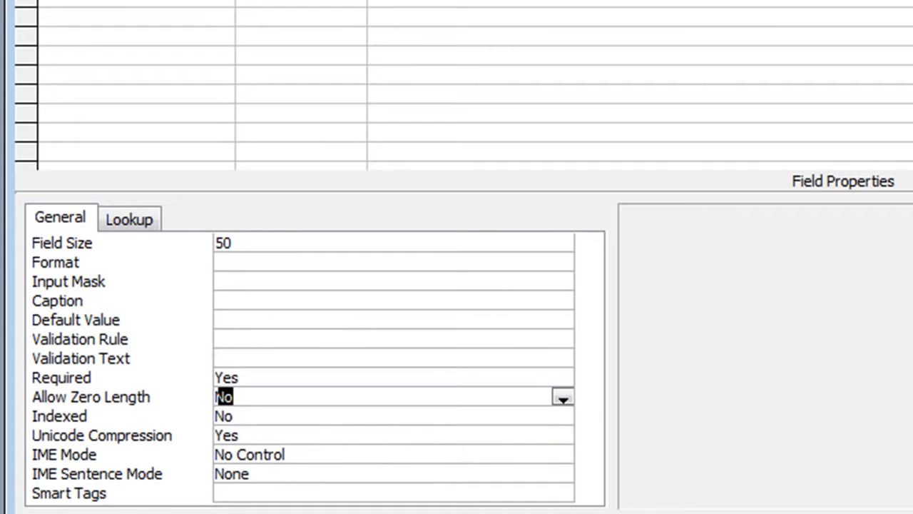
pyautogui.click(71, 113)
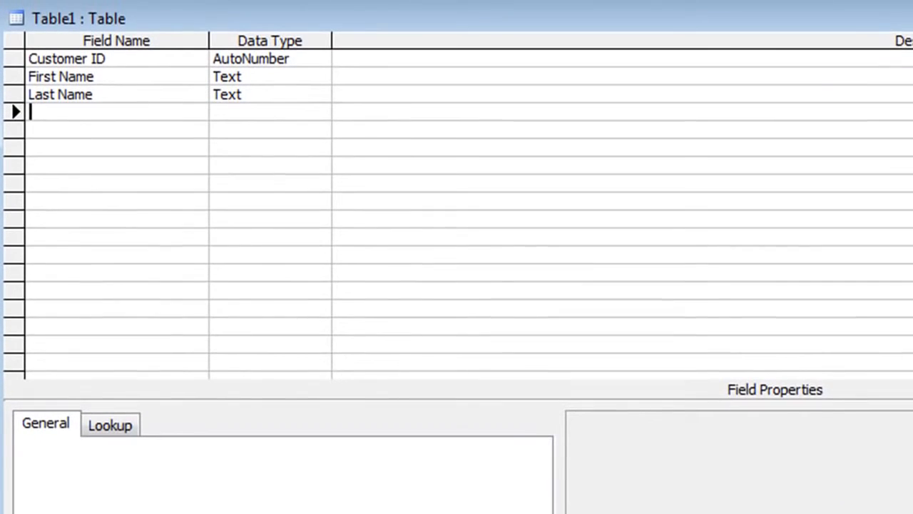
# Add an Address Text field with Field Size 100.
pyautogui.write('Adr')
pyautogui.press('BackSpace')
pyautogui.press('BackSpace')
pyautogui.write('ddress')
pyautogui.press('Tab')
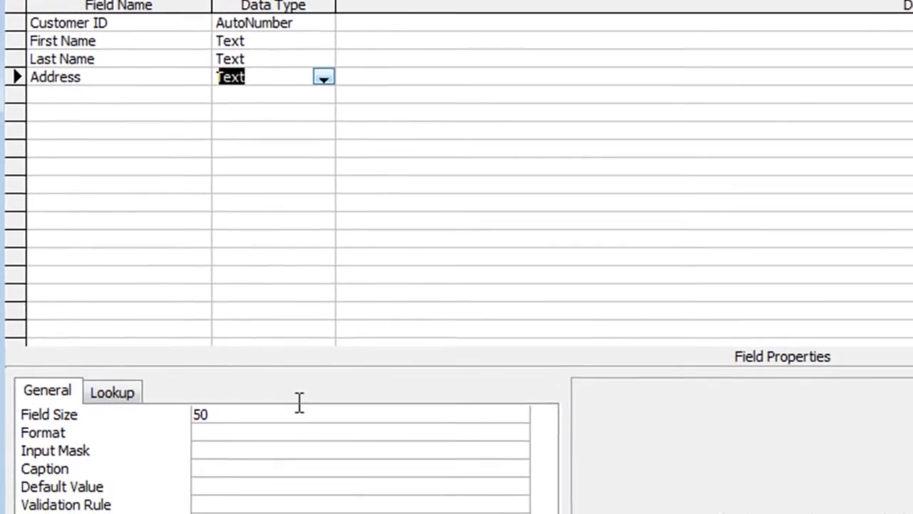
pyautogui.click(286, 446)
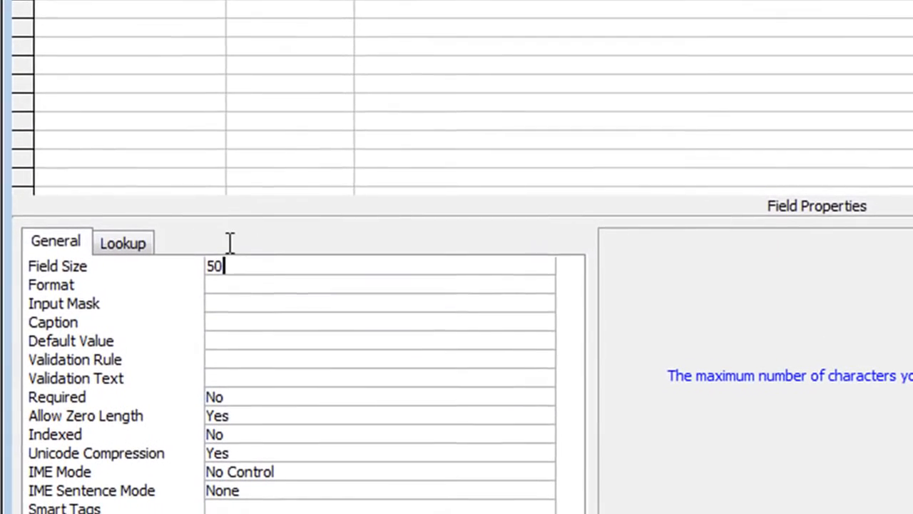
pyautogui.click(148, 447)
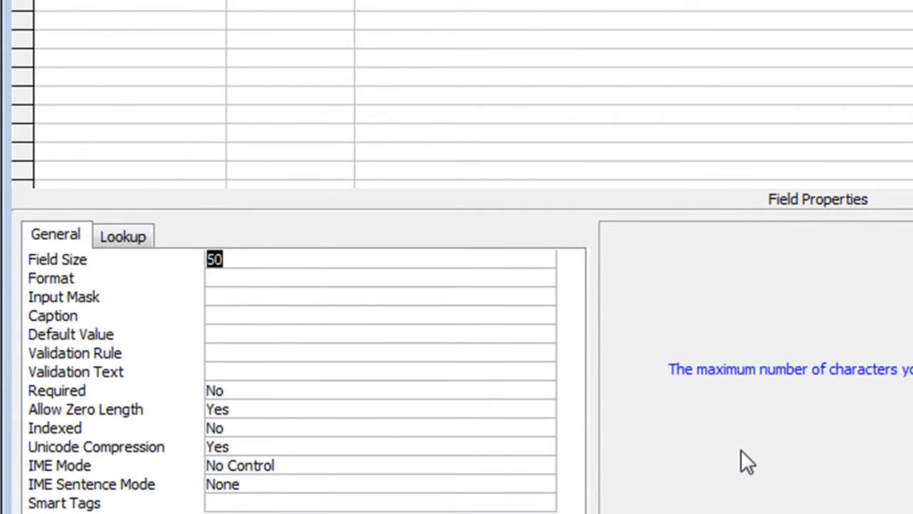
pyautogui.write('100')
# Set Address to Required Yes and Allow Zero Length No.
pyautogui.click(289, 387)
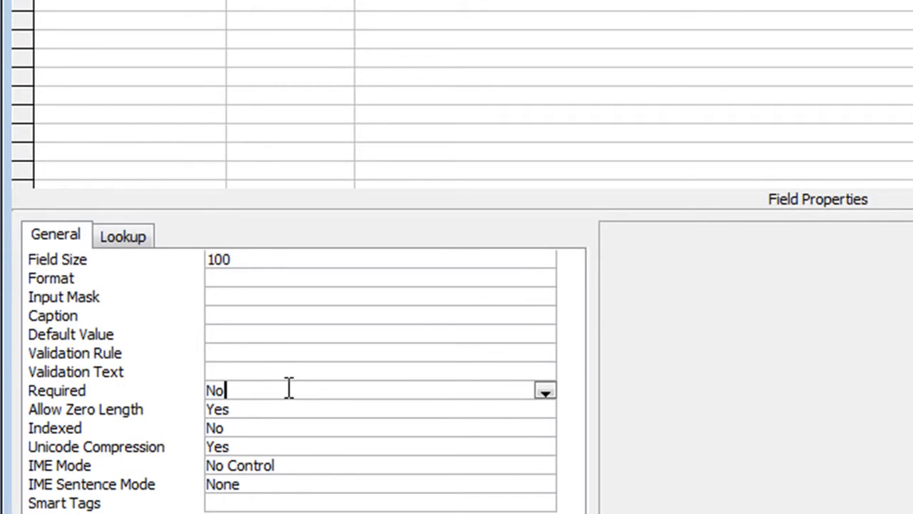
pyautogui.click(118, 384)
pyautogui.write('yes')
pyautogui.press('Tab')
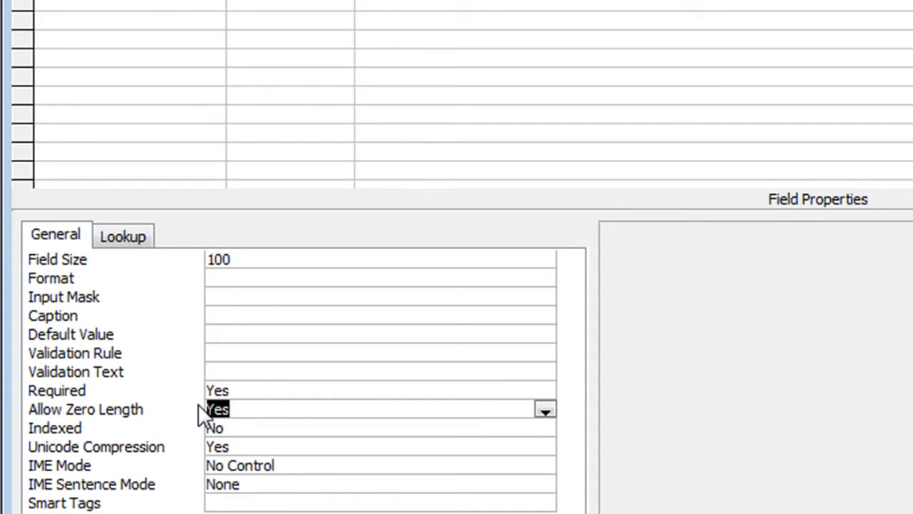
pyautogui.write('no')
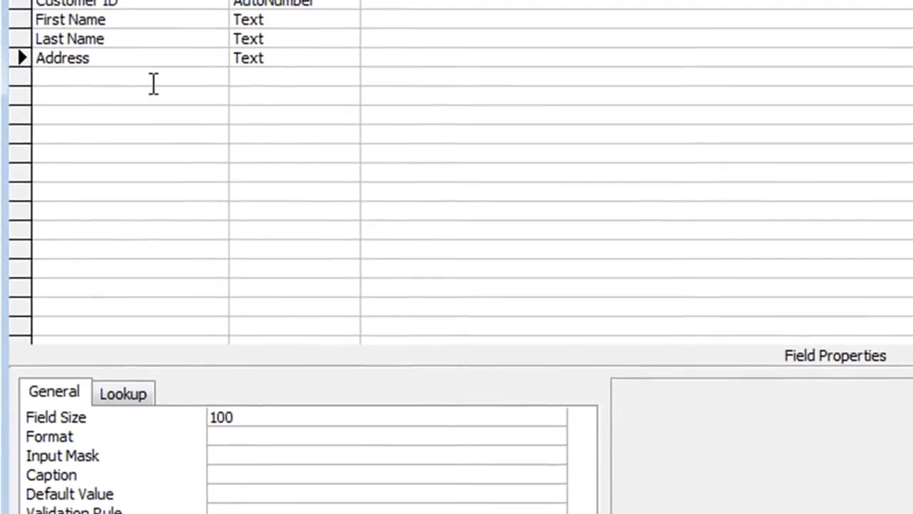
pyautogui.click(154, 141)
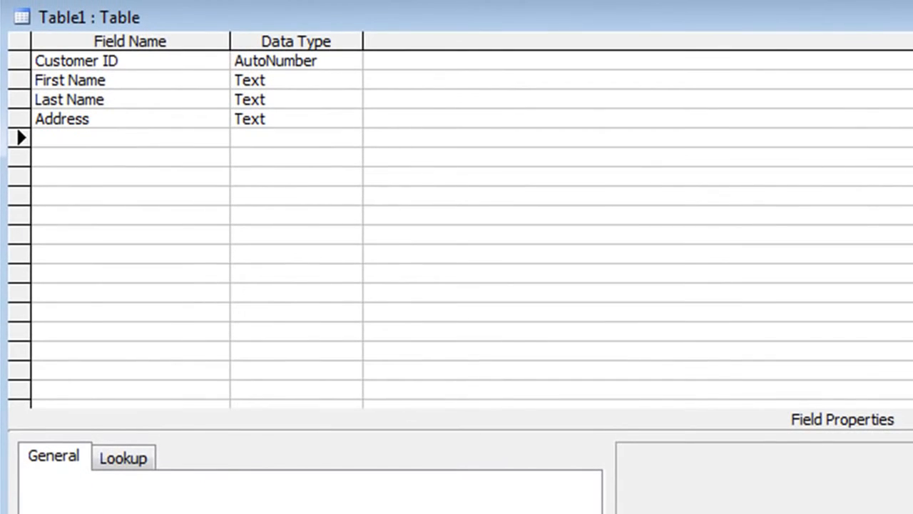
# Add a City Text field with Required Yes and Allow Zero Length No.
pyautogui.write('City')
pyautogui.press('Tab')
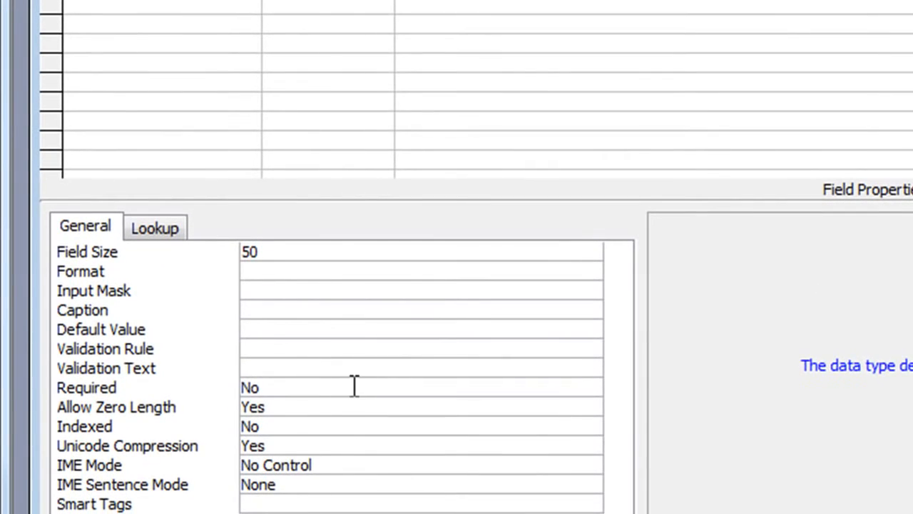
pyautogui.click(355, 386)
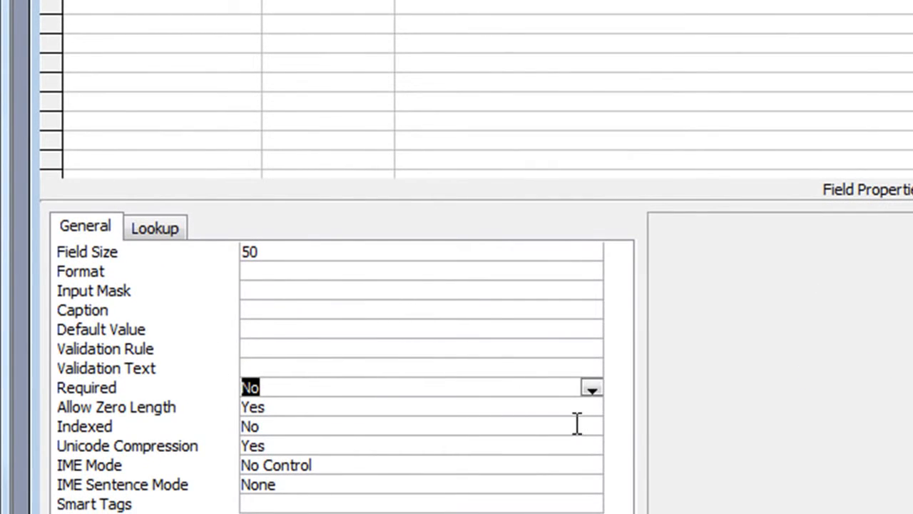
pyautogui.write('yes')
pyautogui.press('Return')
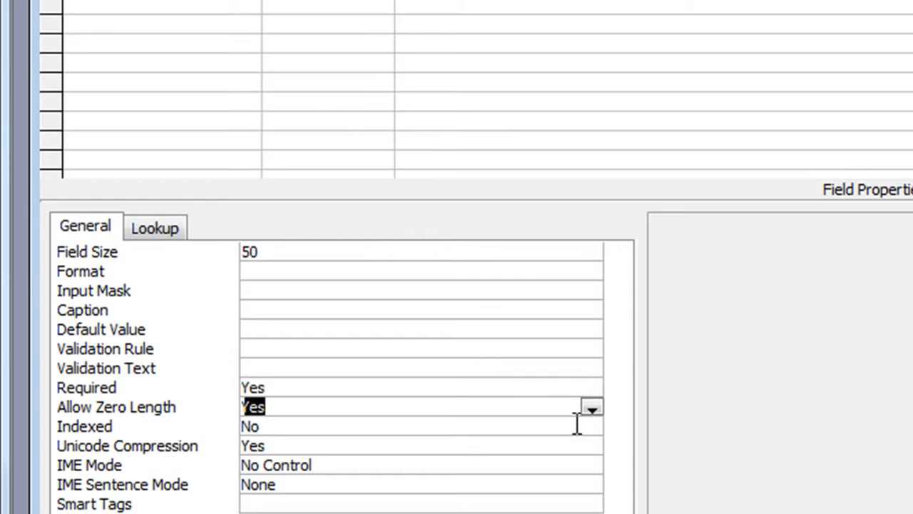
pyautogui.write('no')
pyautogui.press('Return')
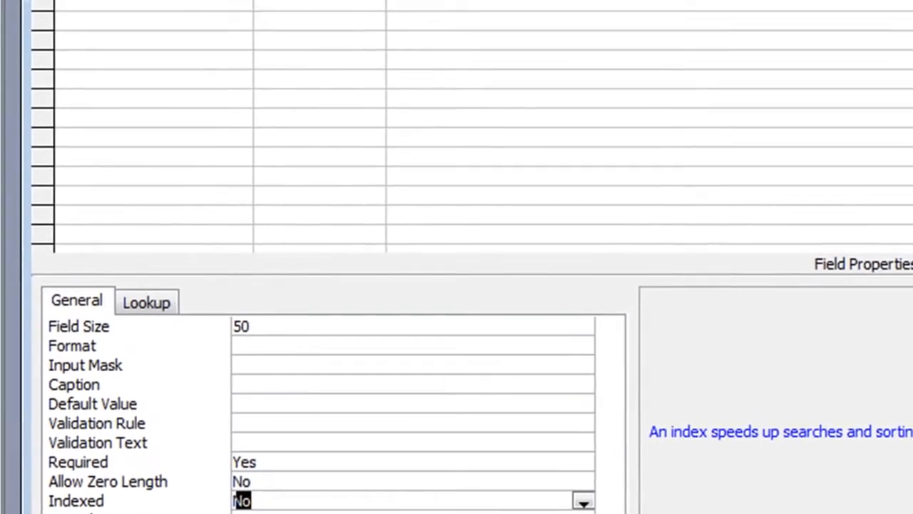
pyautogui.click(171, 119)
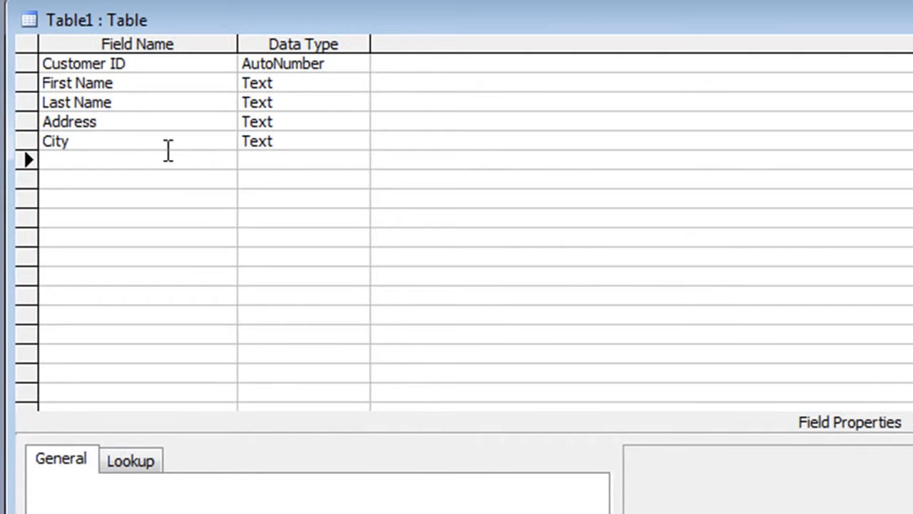
# Add a Post Code Text field sized 12, Required Yes, Allow Zero Length No.
pyautogui.write('Post Code')
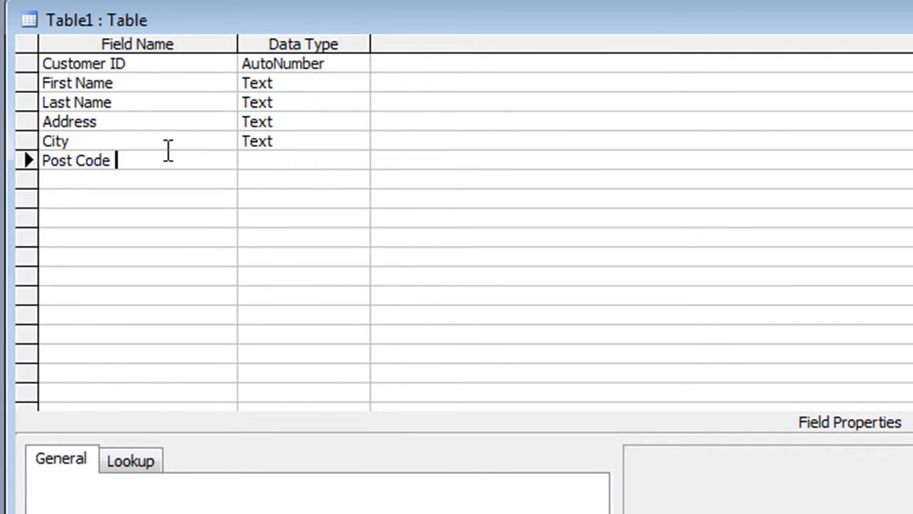
pyautogui.press('Tab')
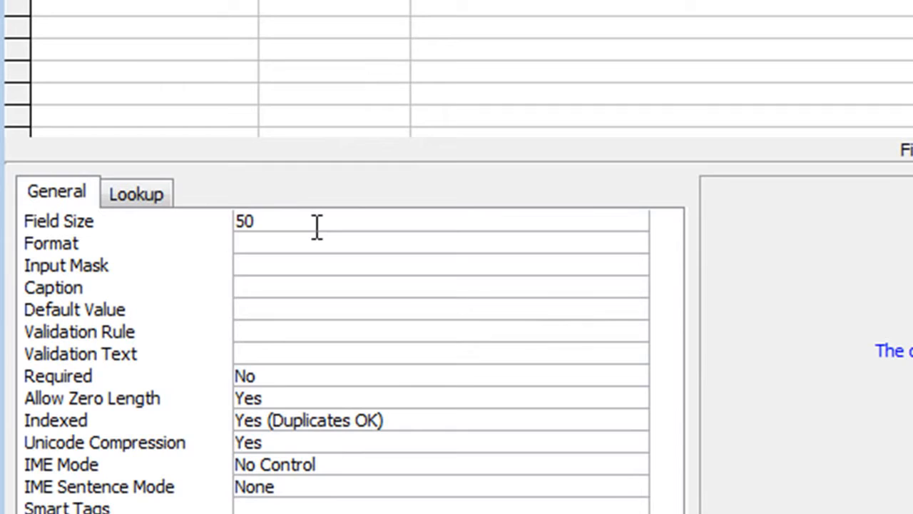
pyautogui.click(321, 255)
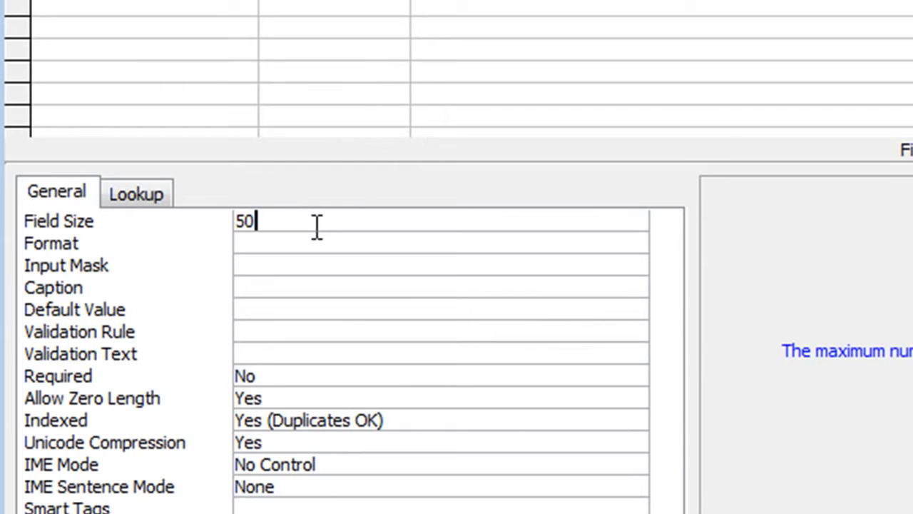
pyautogui.moveTo(267, 217); pyautogui.dragTo(199, 217)
pyautogui.write('12')
pyautogui.moveTo(349, 377); pyautogui.dragTo(212, 373)
pyautogui.write('yes')
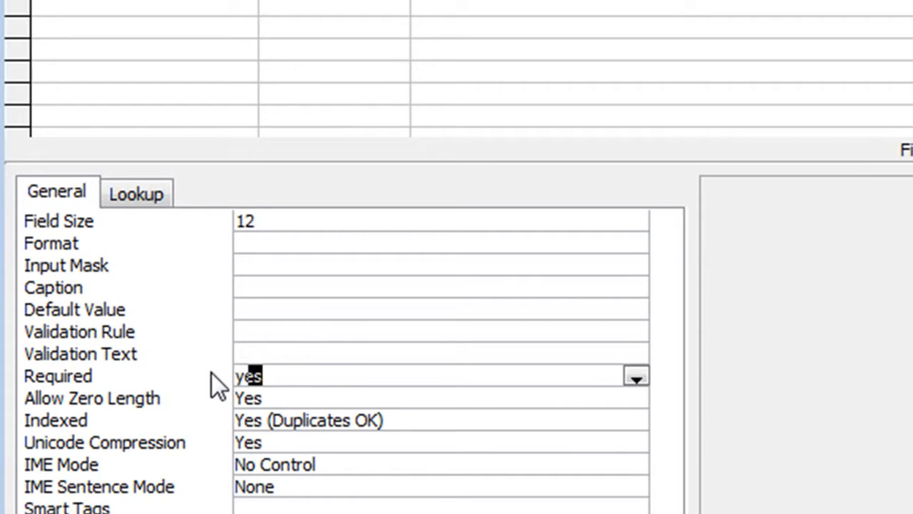
pyautogui.press('Return')
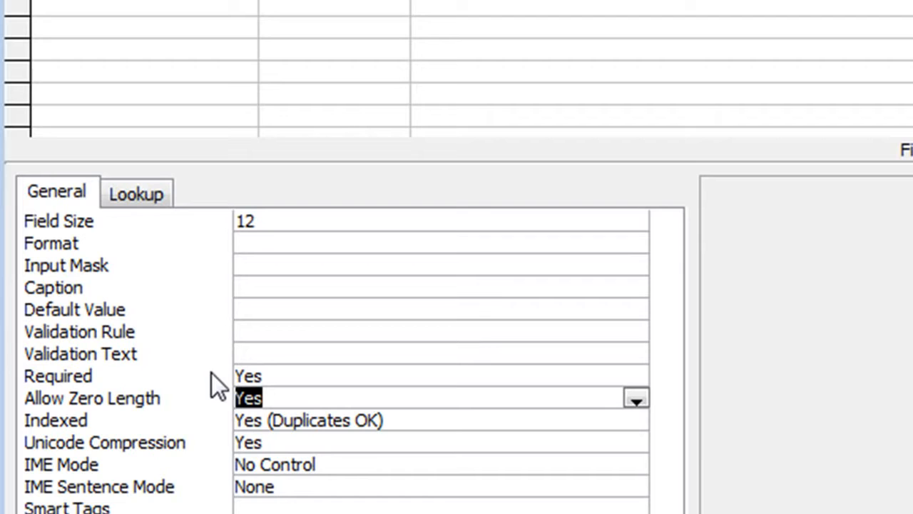
pyautogui.write('no')
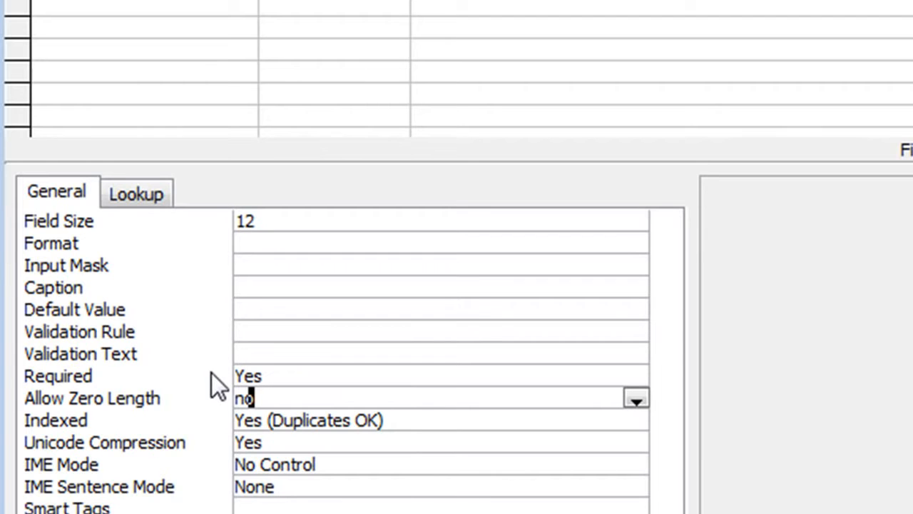
pyautogui.click(142, 118)
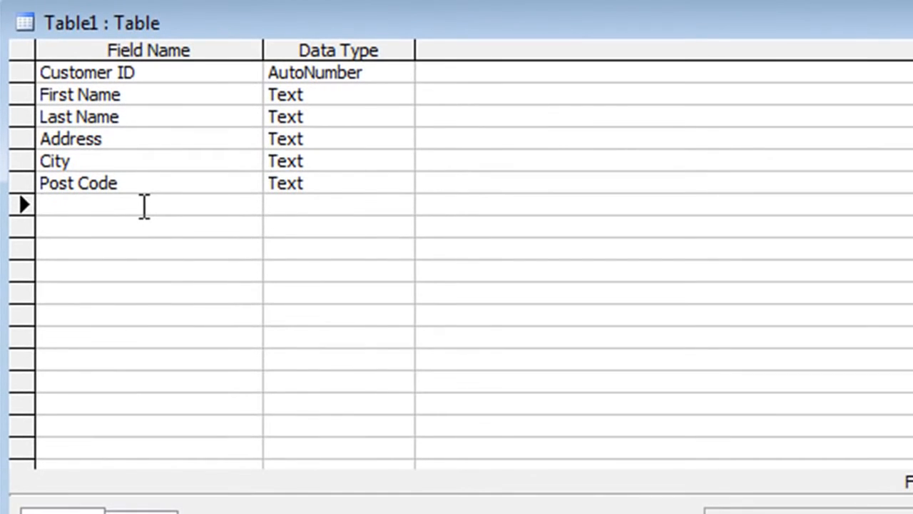
# Add a Telephone Text field sized 30 with Required Yes and Allow Zero Length No.
pyautogui.write('Telephone')
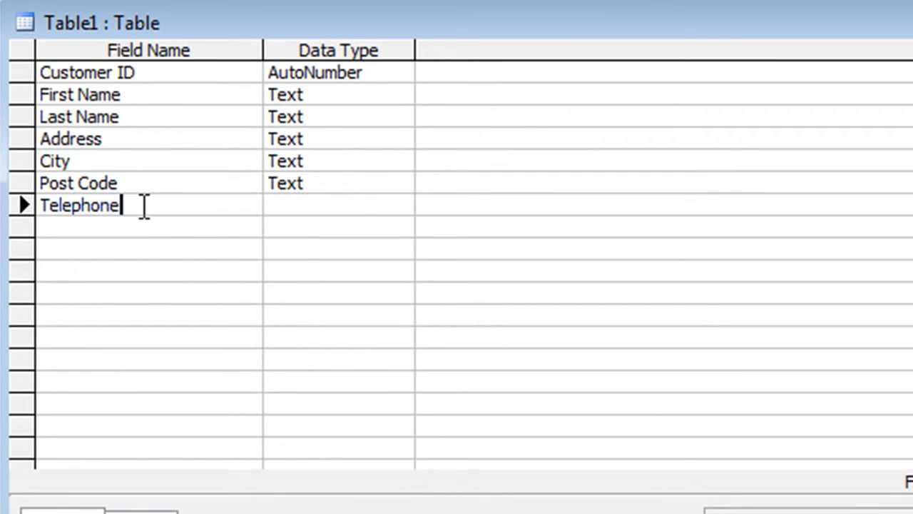
pyautogui.press('Tab')
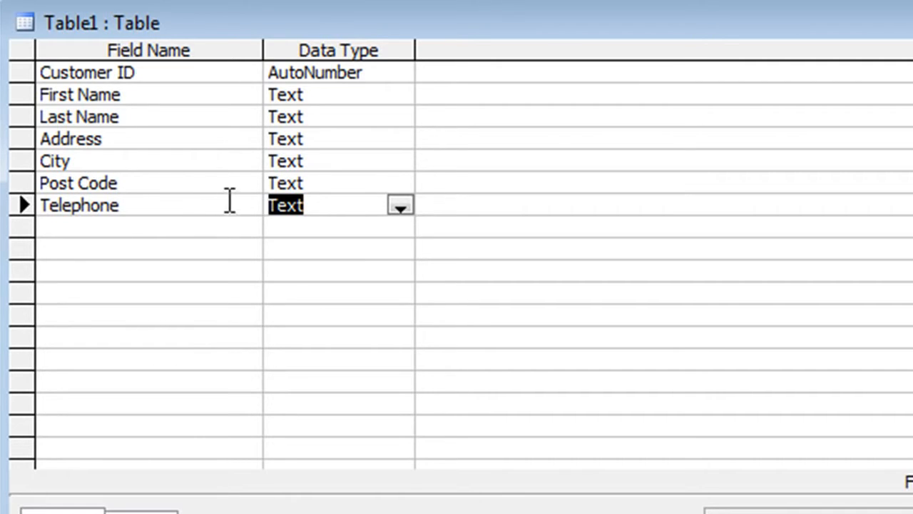
pyautogui.click(400, 211)
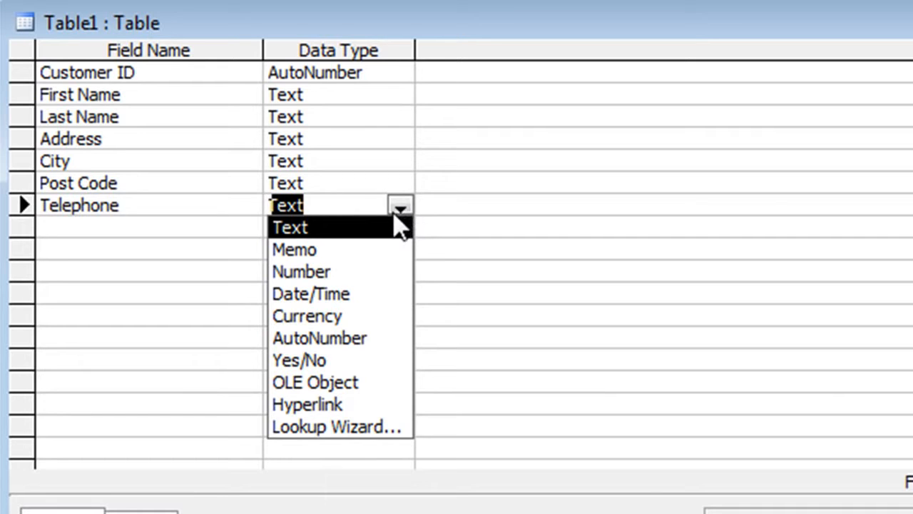
pyautogui.click(394, 215)
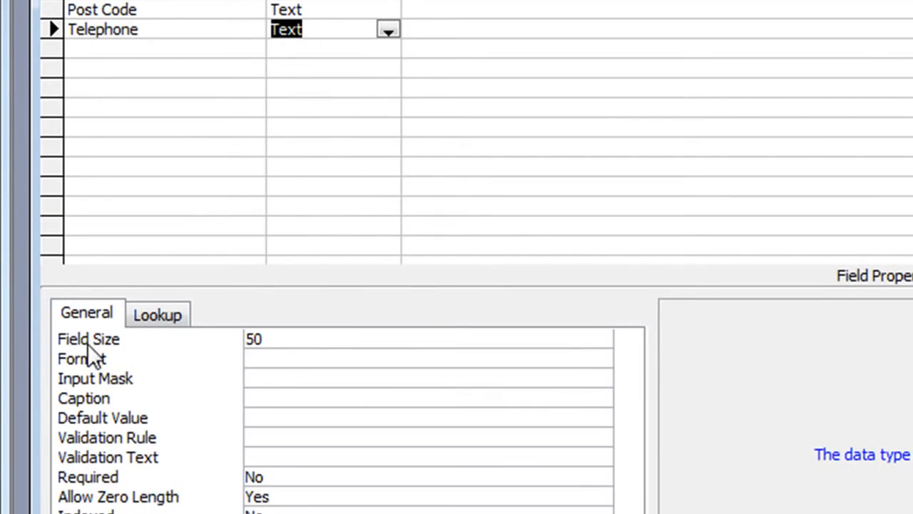
pyautogui.click(284, 338)
pyautogui.moveTo(243, 354); pyautogui.dragTo(215, 318)
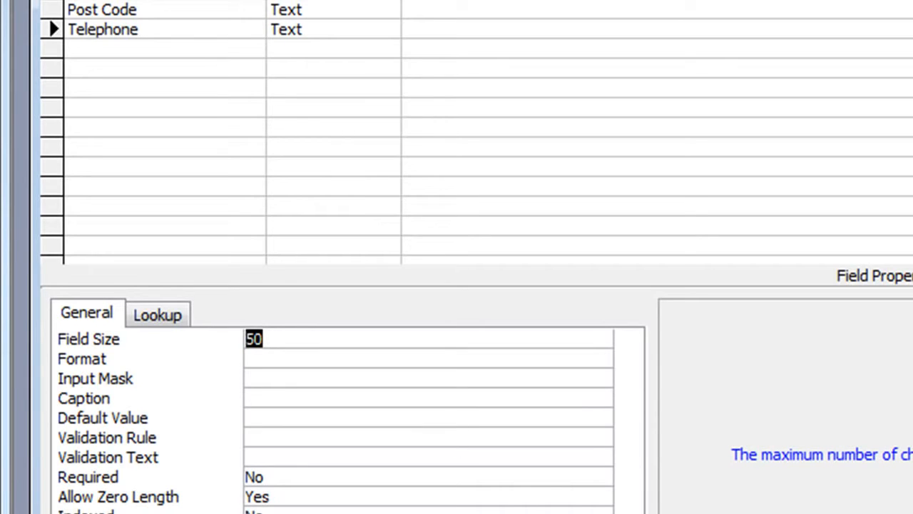
pyautogui.write('30')
pyautogui.click(226, 476)
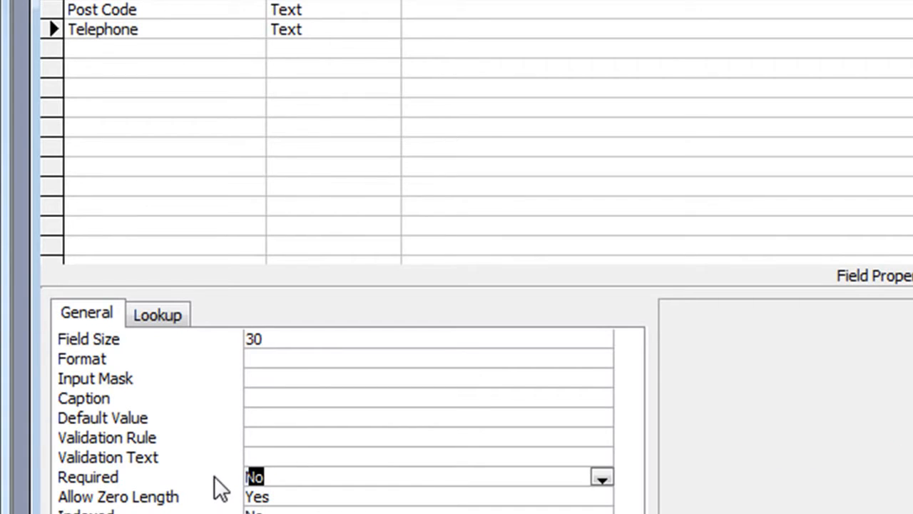
pyautogui.write('yes')
pyautogui.press('Return')
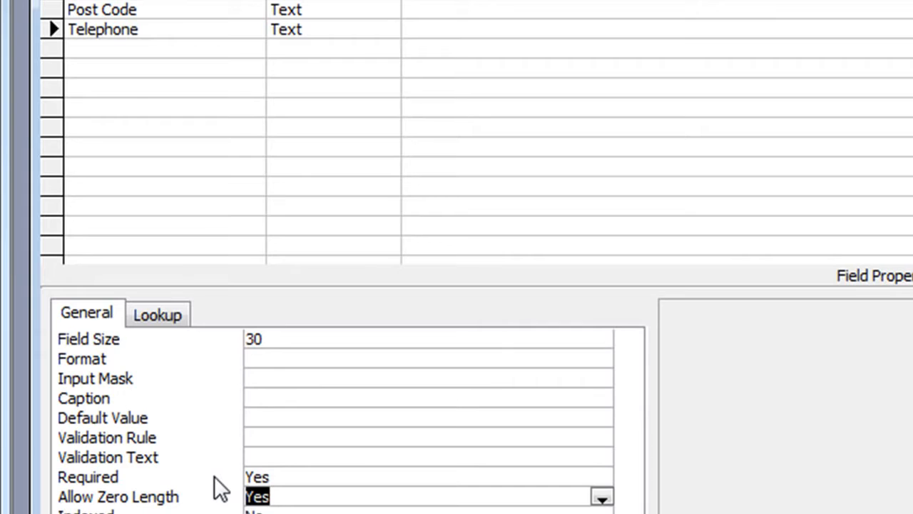
pyautogui.write('no')
pyautogui.click(173, 51)
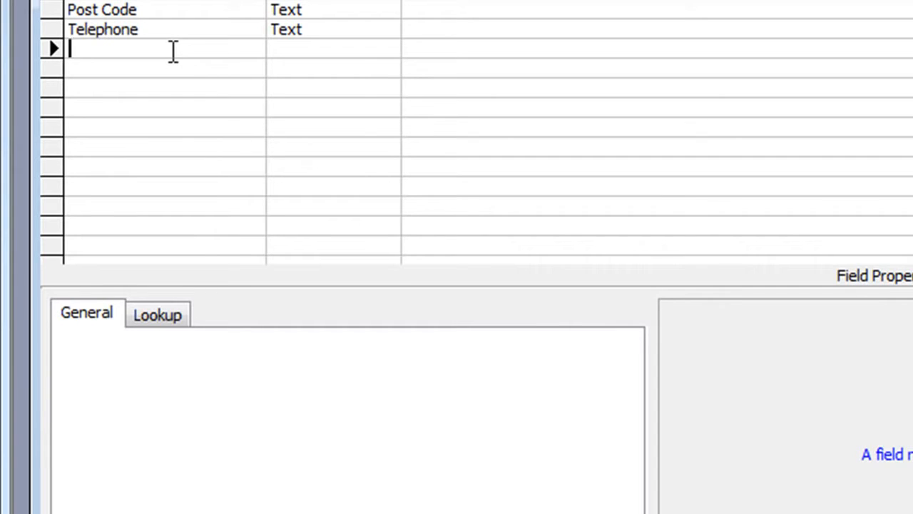
# Add a Date of Birth field with the Date/Time data type.
pyautogui.write('Date f')
pyautogui.press('BackSpace')
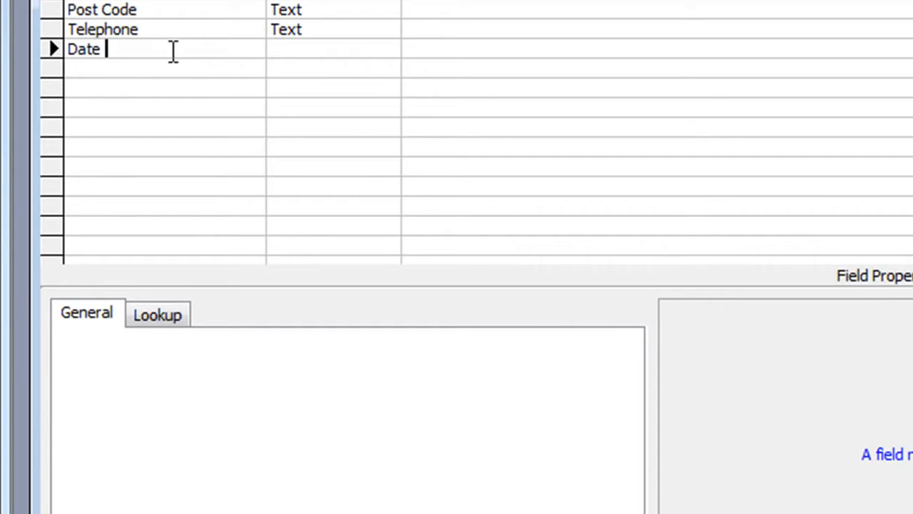
pyautogui.write('of Birth')
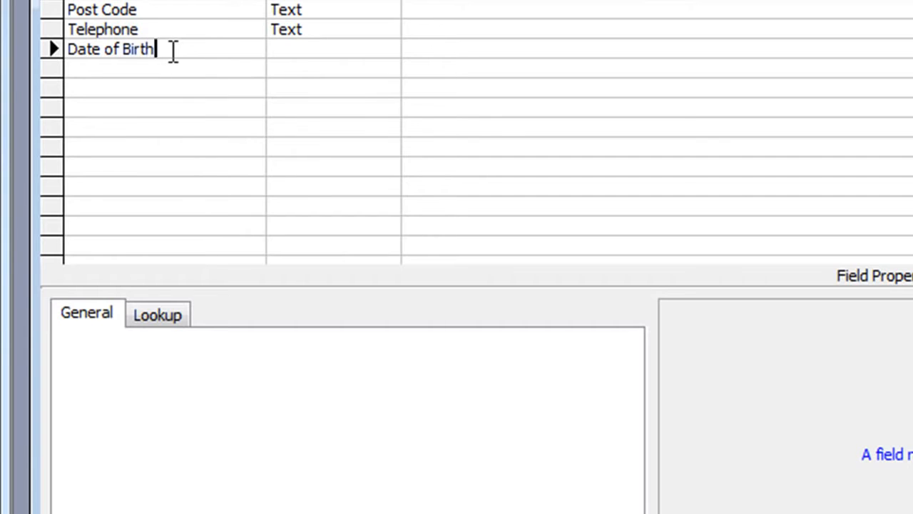
pyautogui.press('Tab')
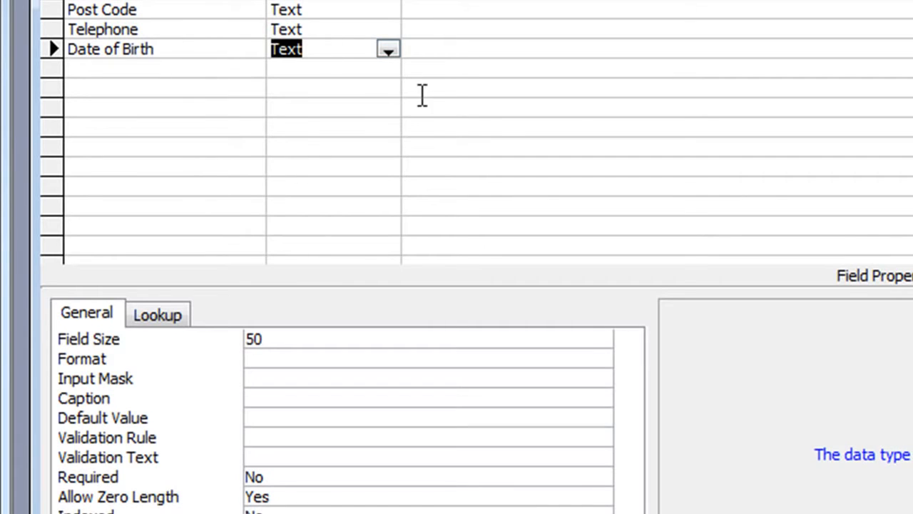
pyautogui.click(388, 50)
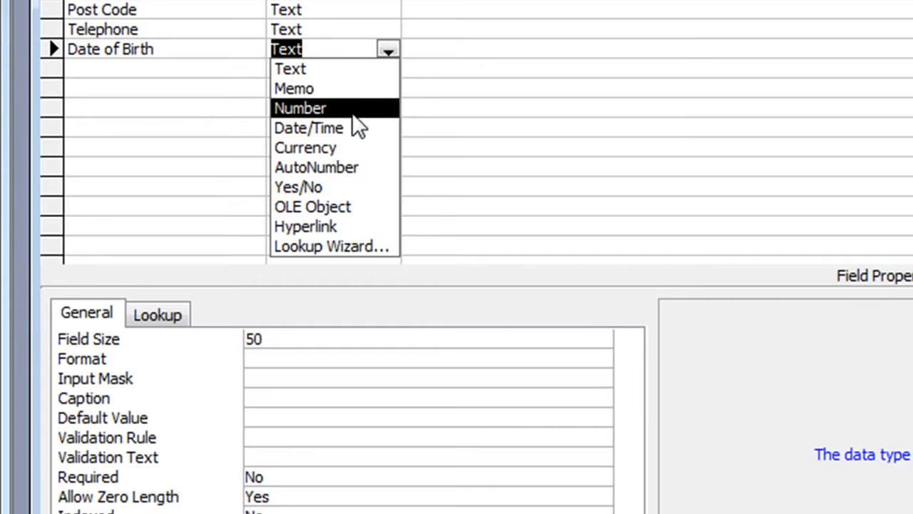
pyautogui.click(322, 130)
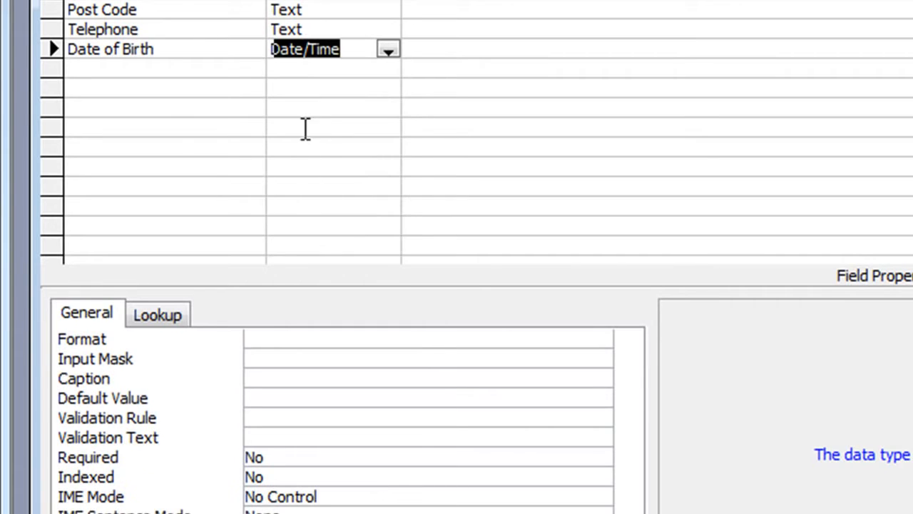
# Format Date of Birth as Short Date and set Required to Yes.
pyautogui.click(318, 329)
pyautogui.click(595, 352)
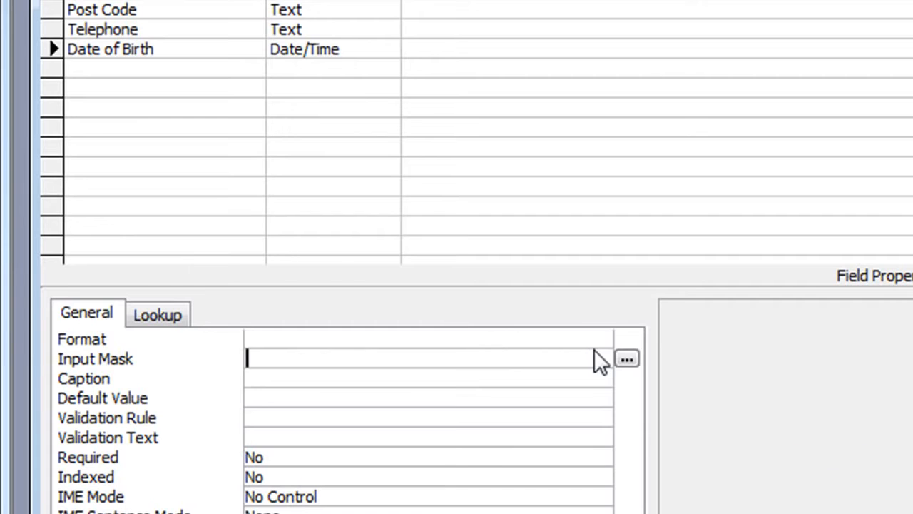
pyautogui.click(602, 341)
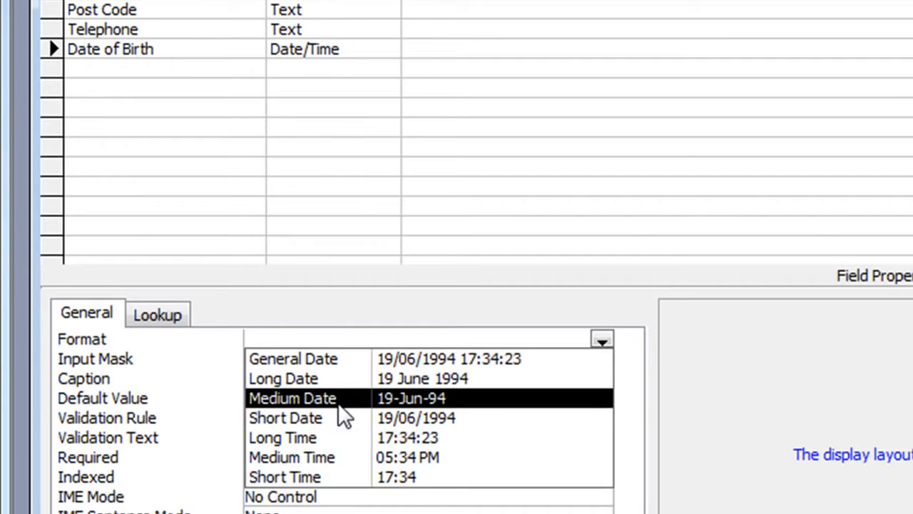
pyautogui.click(388, 425)
pyautogui.click(376, 460)
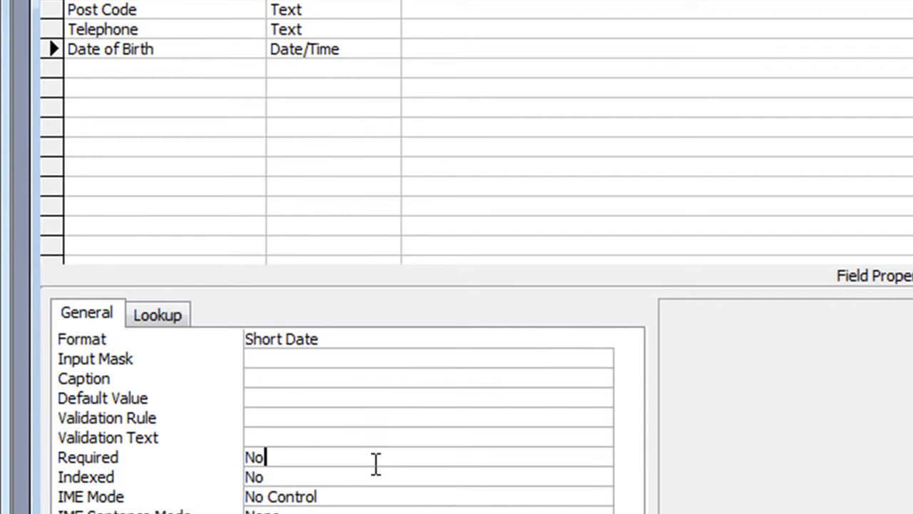
pyautogui.click(237, 464)
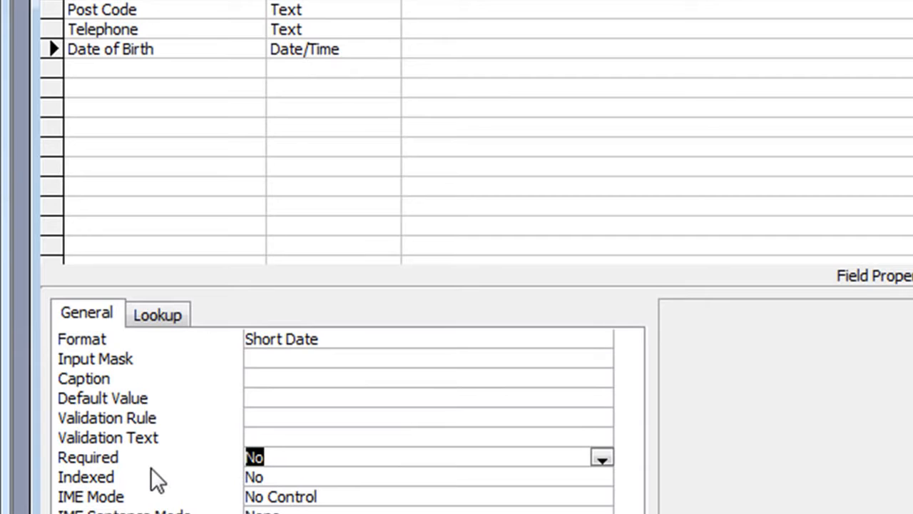
pyautogui.write('yes')
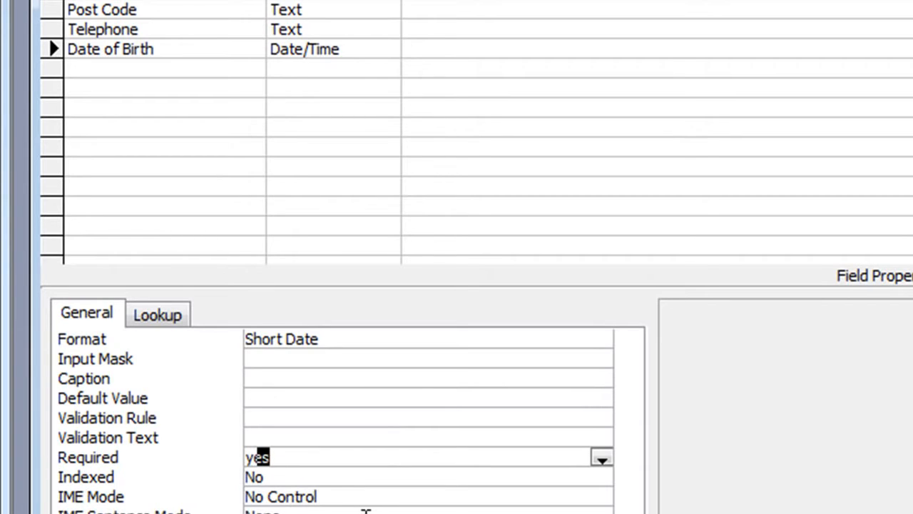
pyautogui.press('Return')
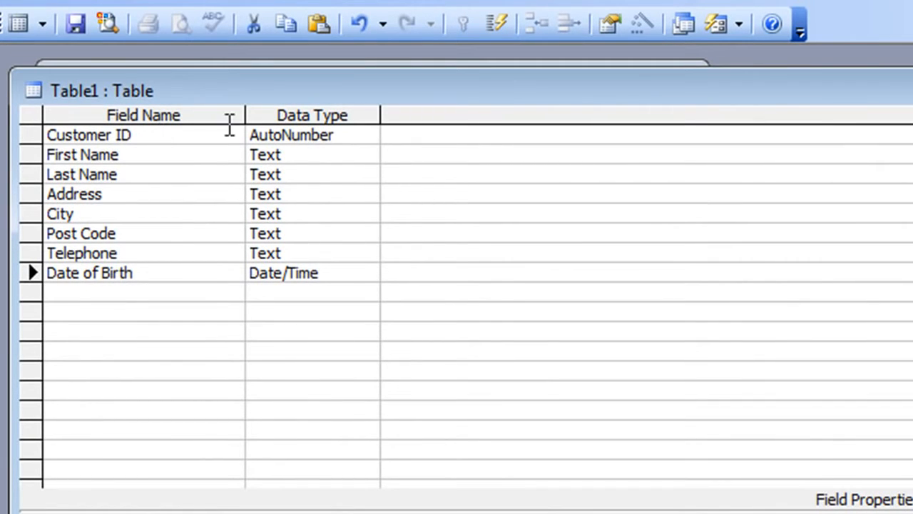
# Make Customer ID the primary key and save the table as Customers.
pyautogui.click(170, 136)
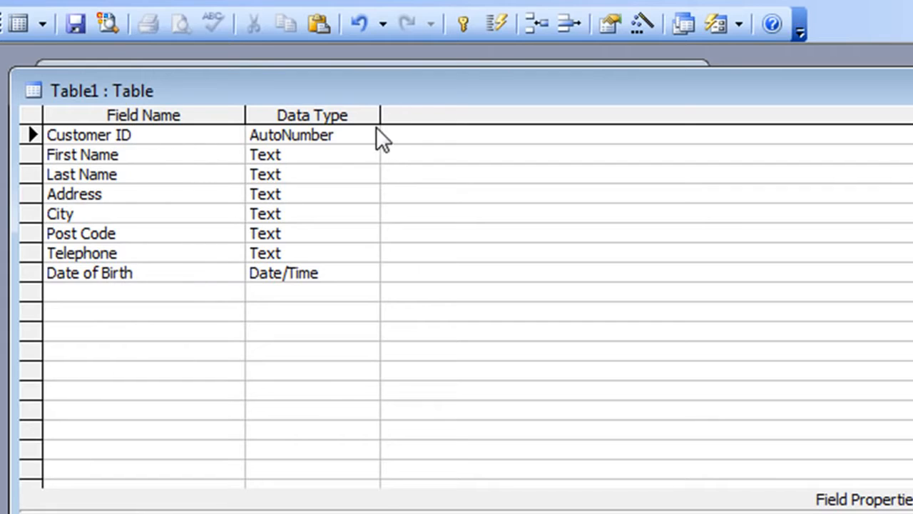
pyautogui.click(462, 35)
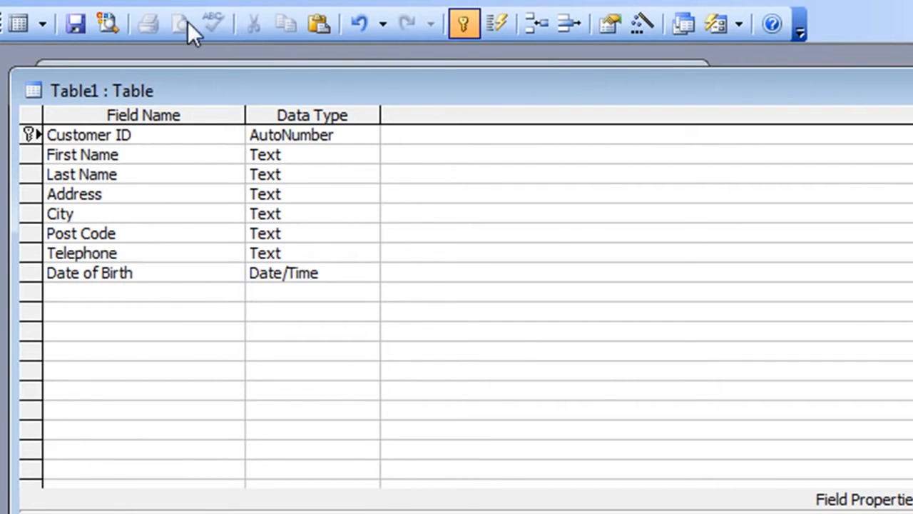
pyautogui.click(76, 24)
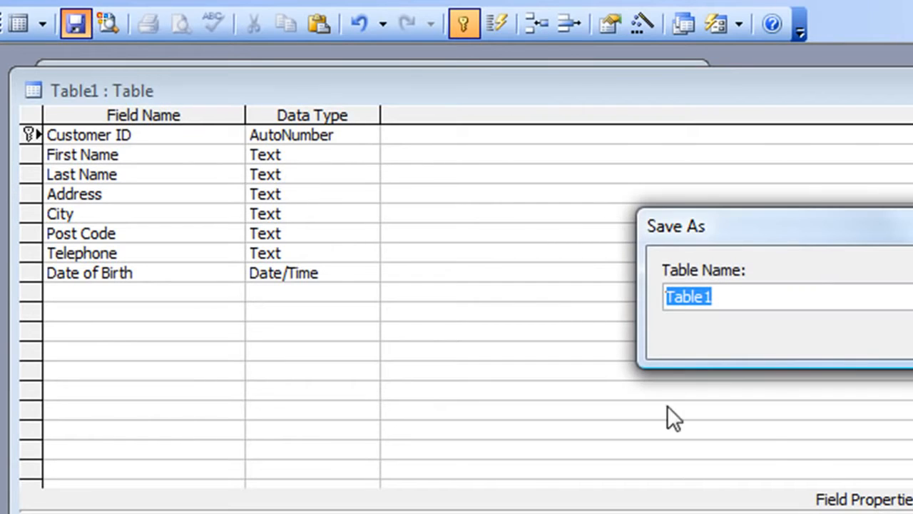
pyautogui.write('Custo')
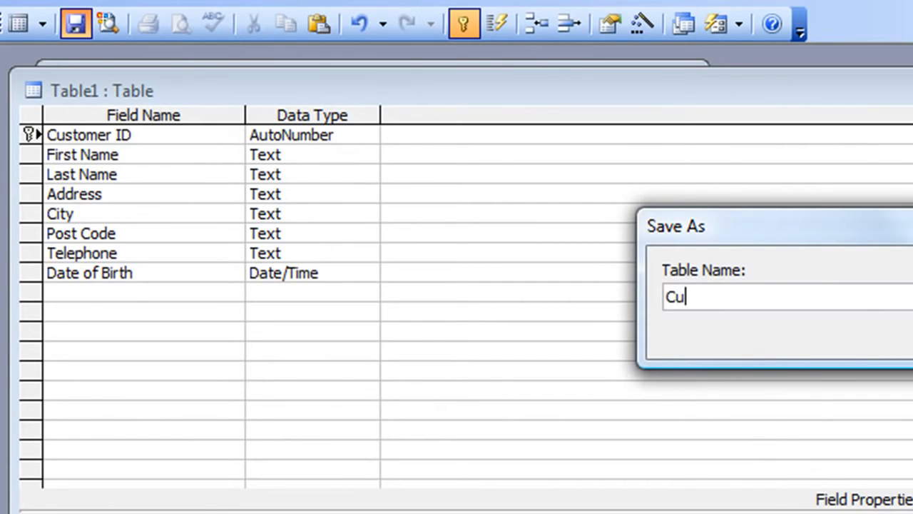
pyautogui.write('rs')
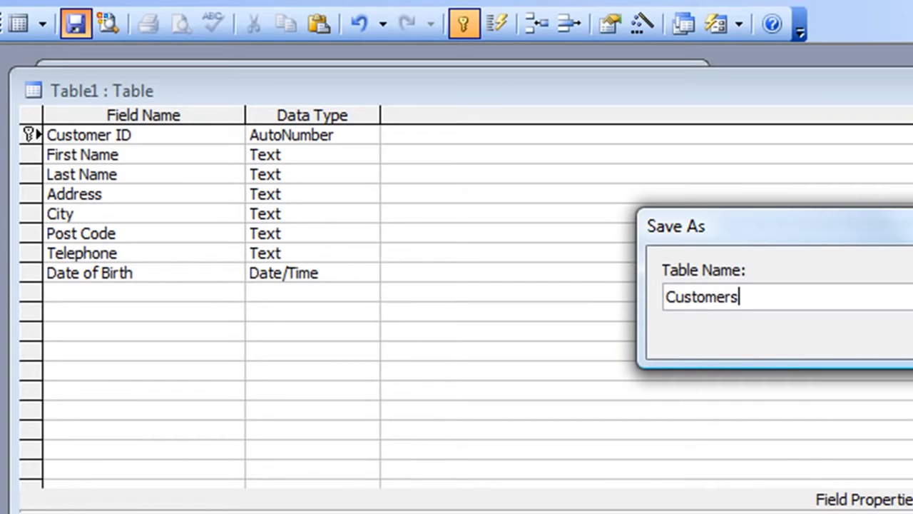
pyautogui.press('Return')
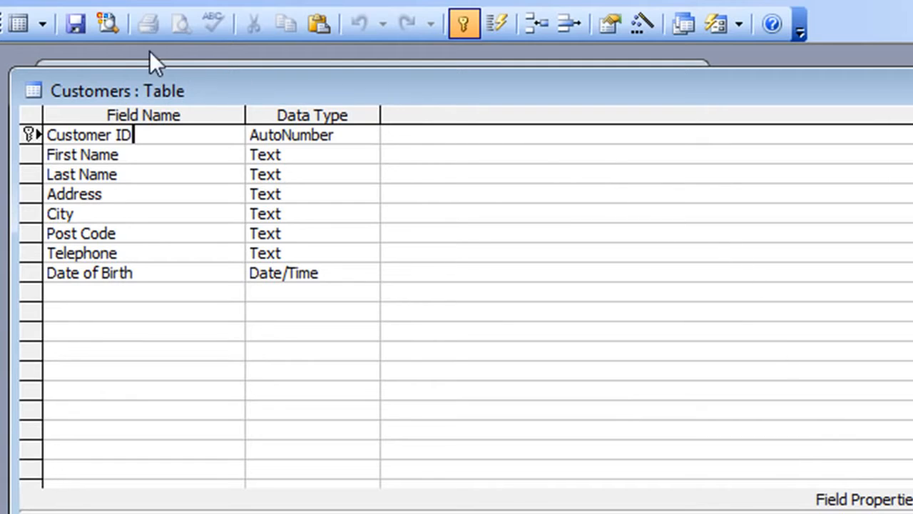
# In Datasheet view, enter a test customer's first name, last name and street address.
pyautogui.click(16, 23)
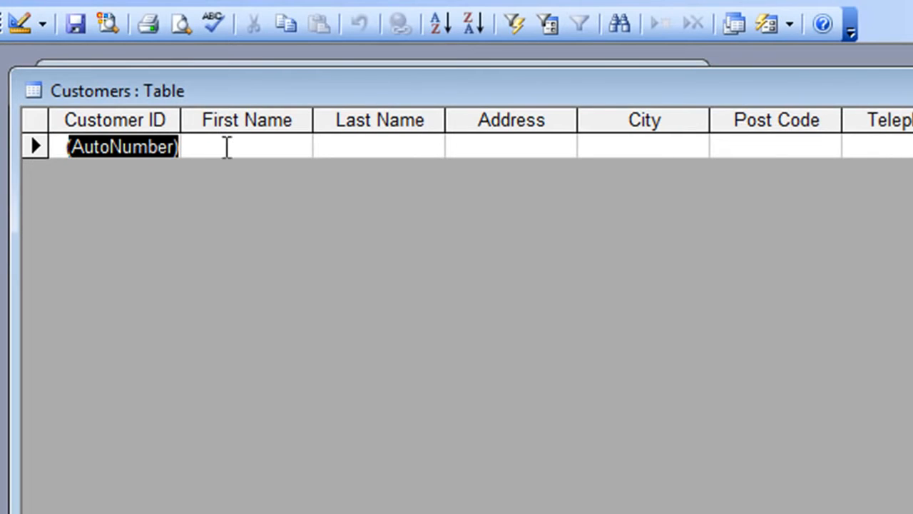
pyautogui.click(226, 146)
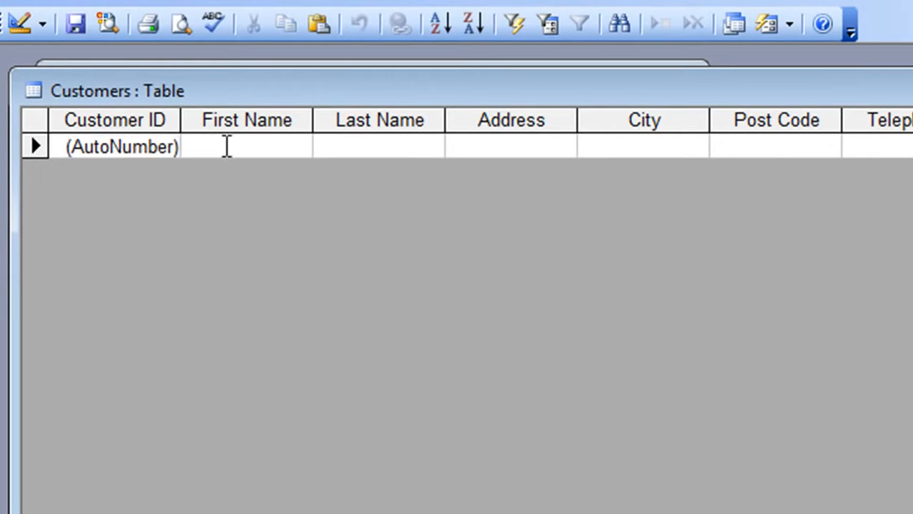
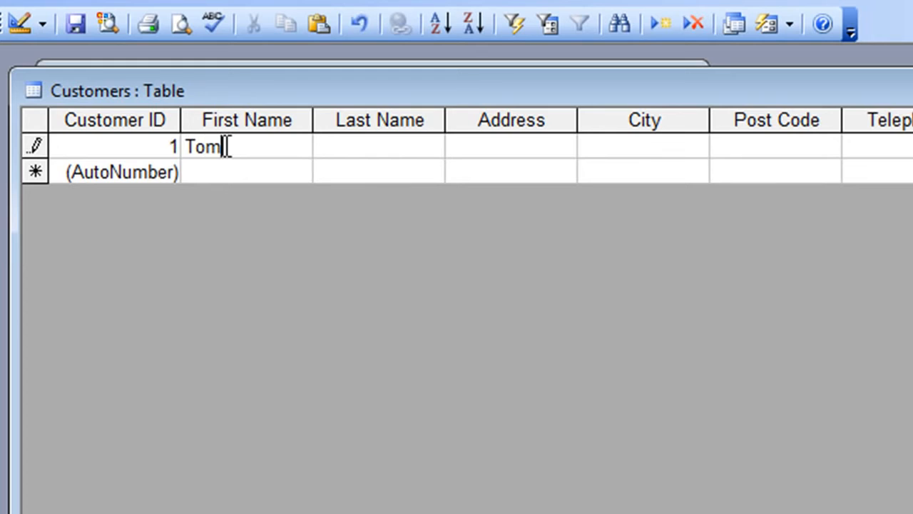
pyautogui.press('Tab')
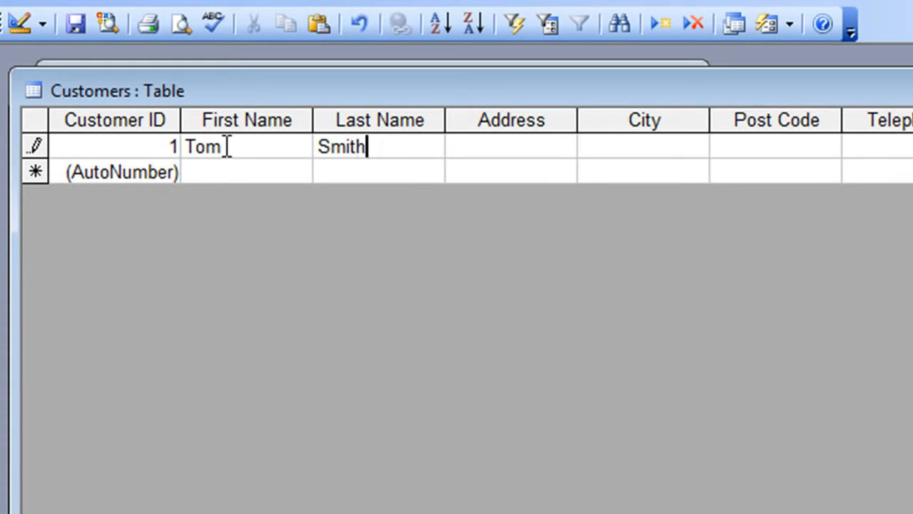
pyautogui.press('Tab')
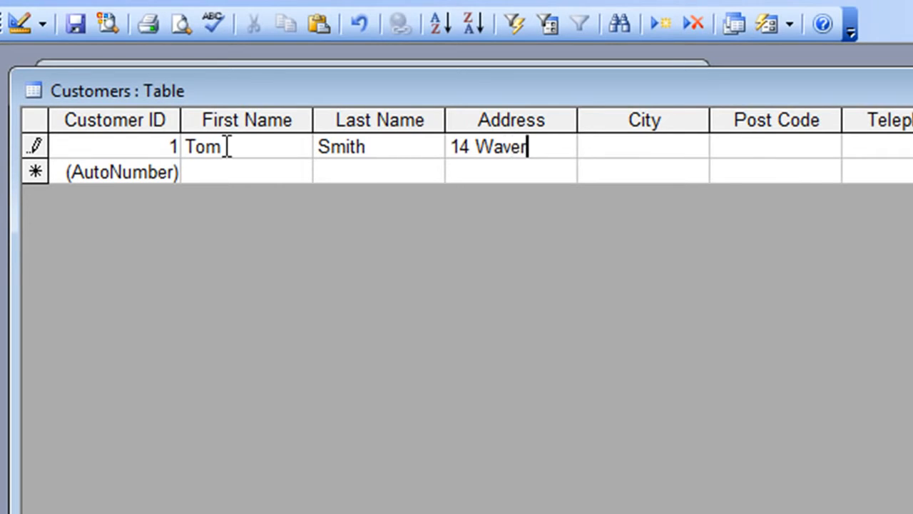
pyautogui.press('Tab')
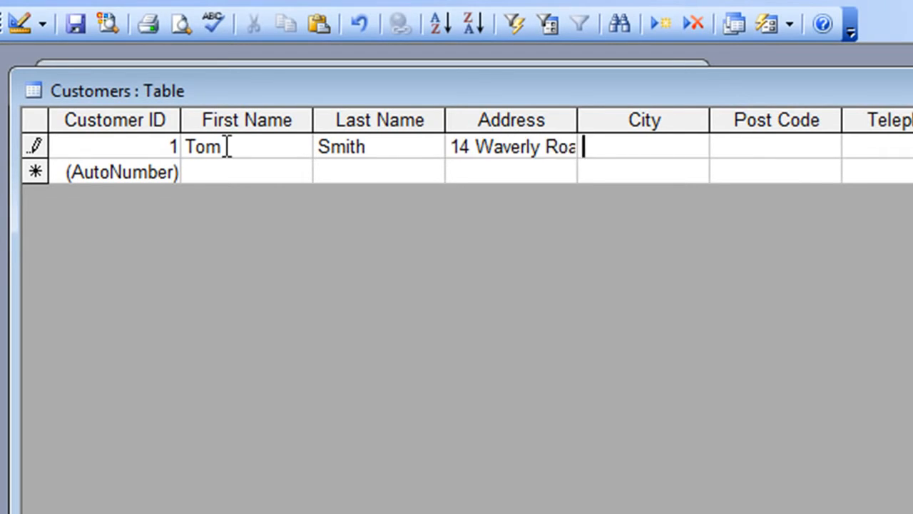
# Fill in the customer's city, post code, telephone number and date of birth to save the record.
pyautogui.write('Fulchester')
pyautogui.press('Tab')
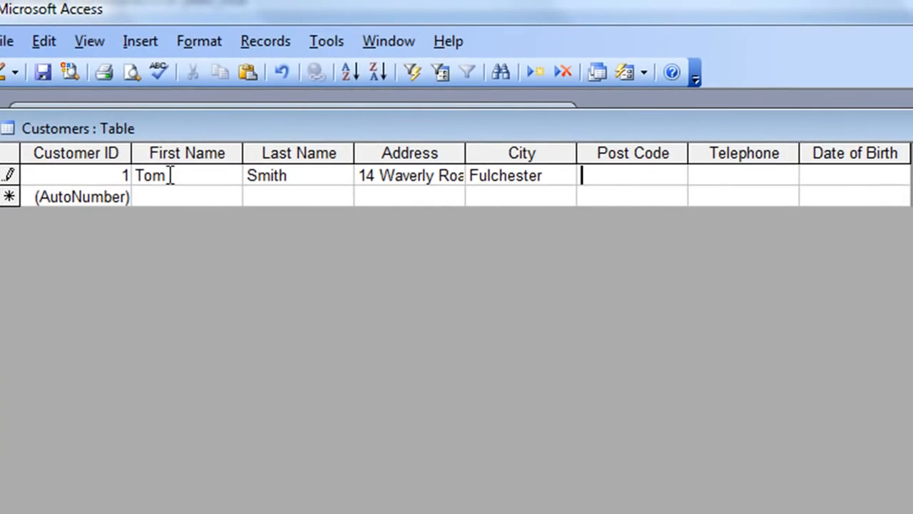
pyautogui.write('AA1 5')
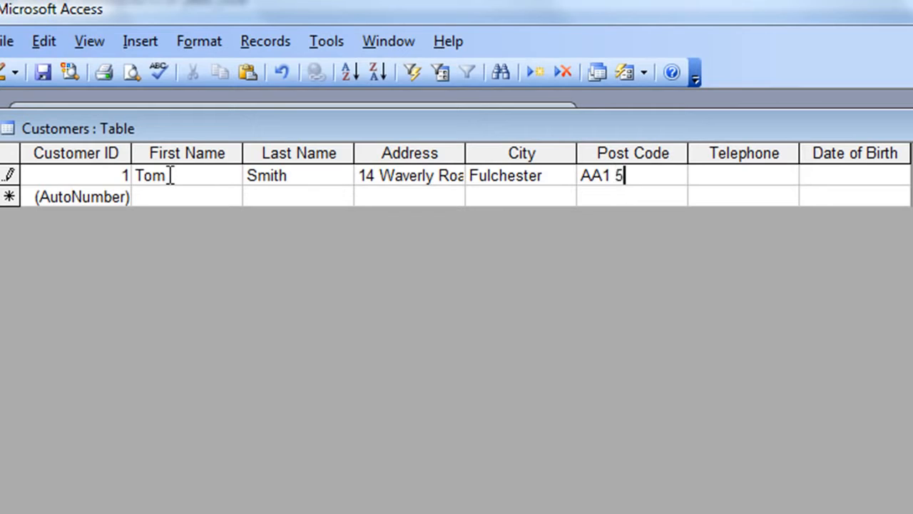
pyautogui.write('FF')
pyautogui.press('Tab')
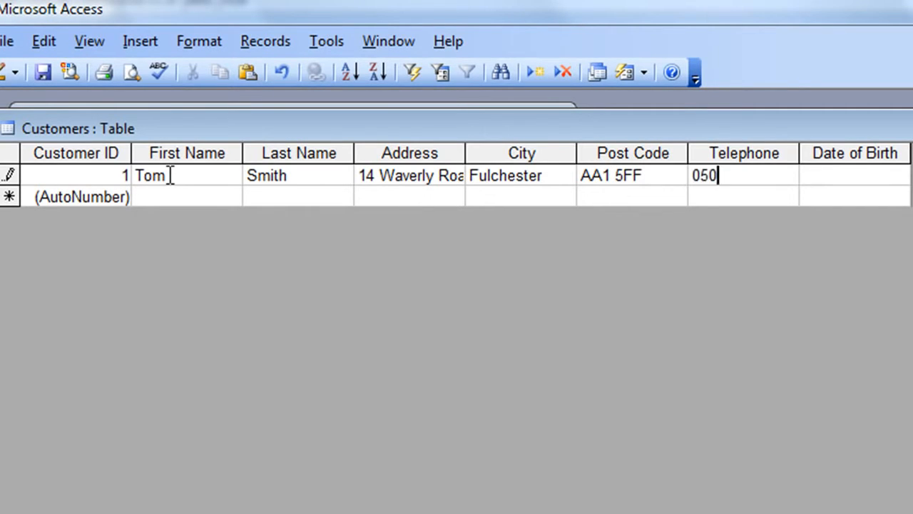
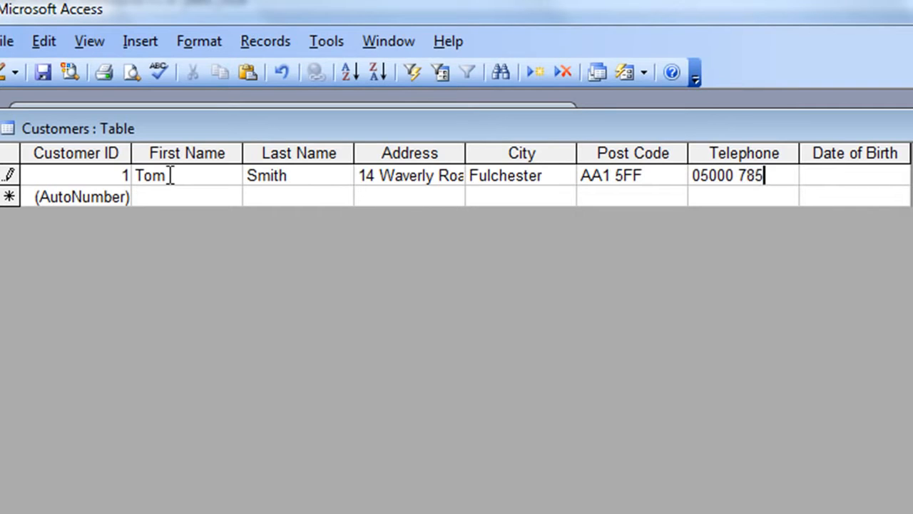
pyautogui.press('Tab')
pyautogui.write('15/05/')
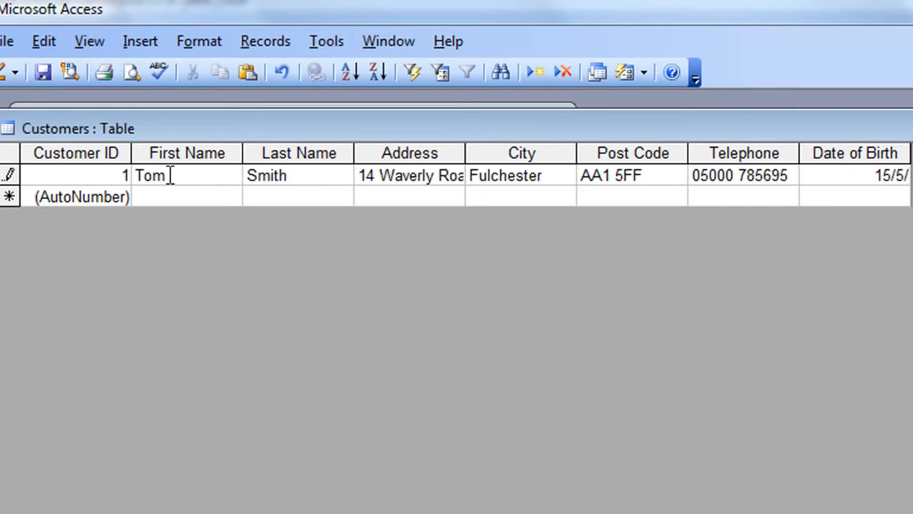
pyautogui.write('1979')
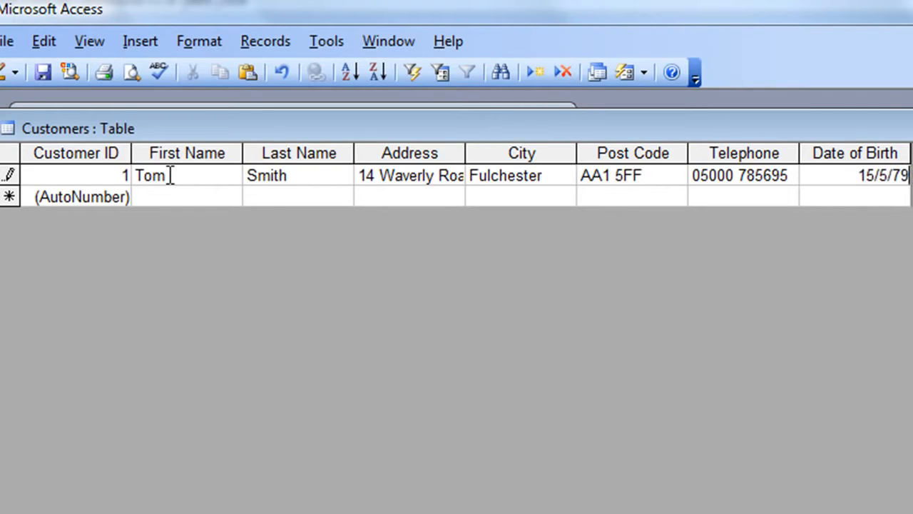
pyautogui.press('Tab')
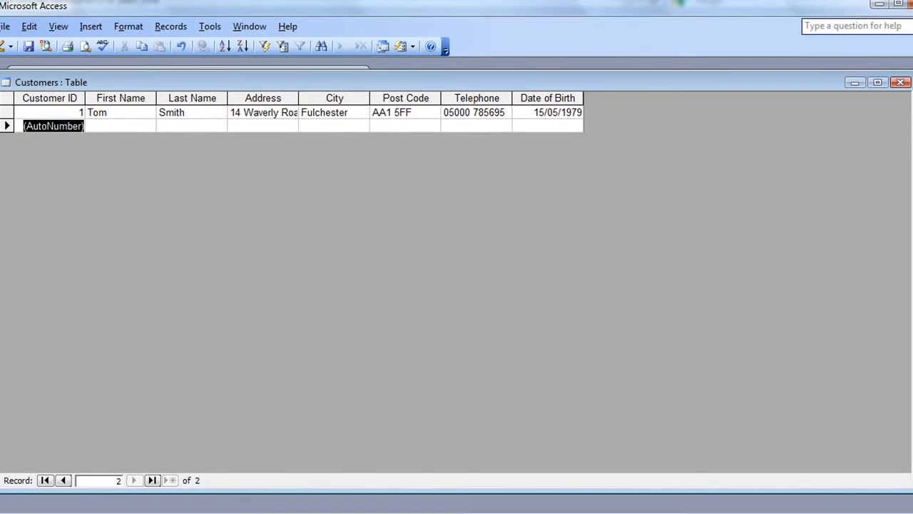
# Close the Customers datasheet and move the Rentals planning notes out of the way.
pyautogui.click(907, 85)
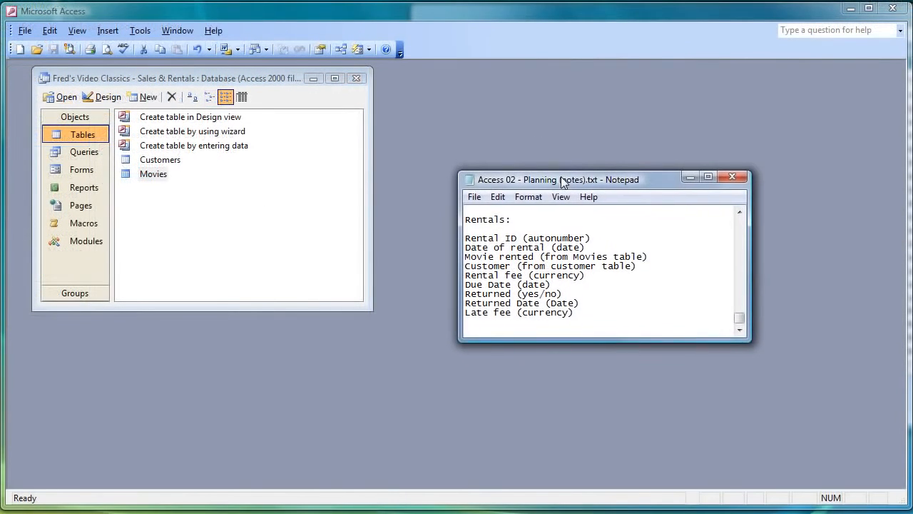
pyautogui.moveTo(561, 181)
pyautogui.mouseDown()
pyautogui.moveTo(543, 188)
pyautogui.moveTo(565, 198)
pyautogui.mouseUp()
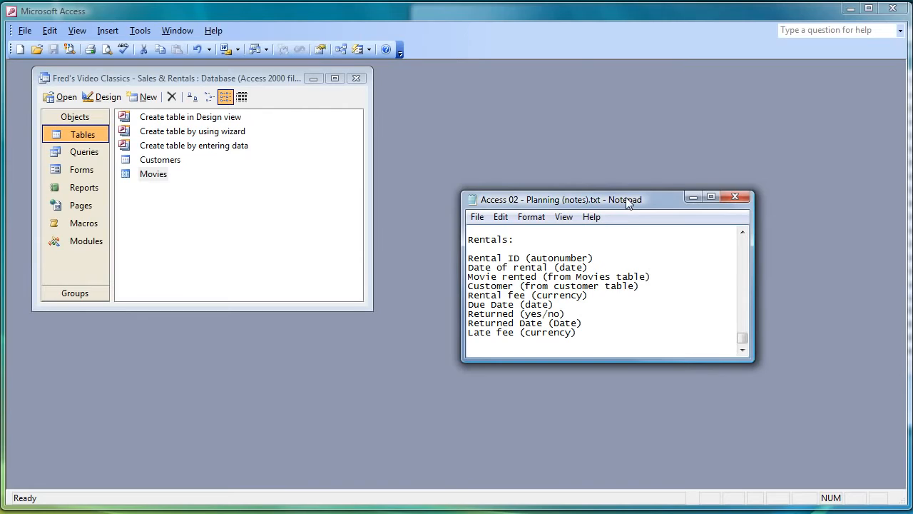
pyautogui.moveTo(618, 204); pyautogui.dragTo(419, 513)
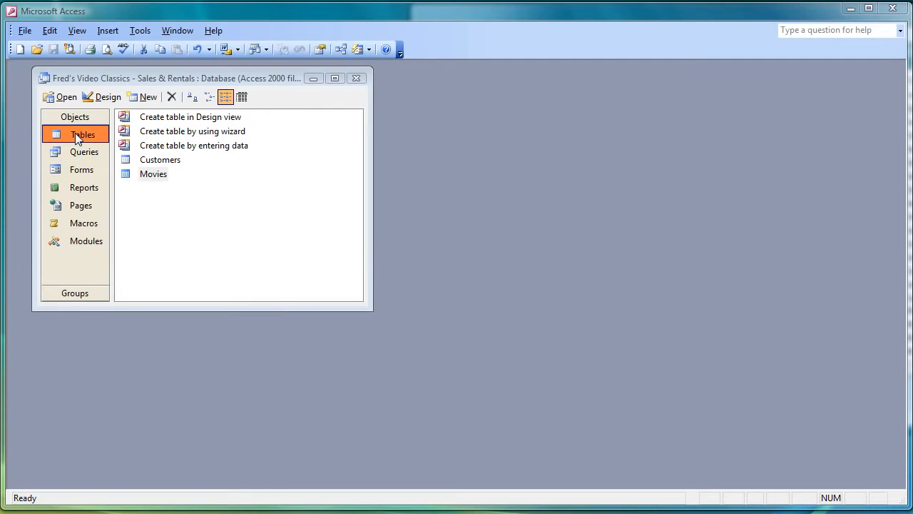
# Start a new table in Design view with Rental ID as an AutoNumber field.
pyautogui.click(147, 97)
pyautogui.click(482, 156)
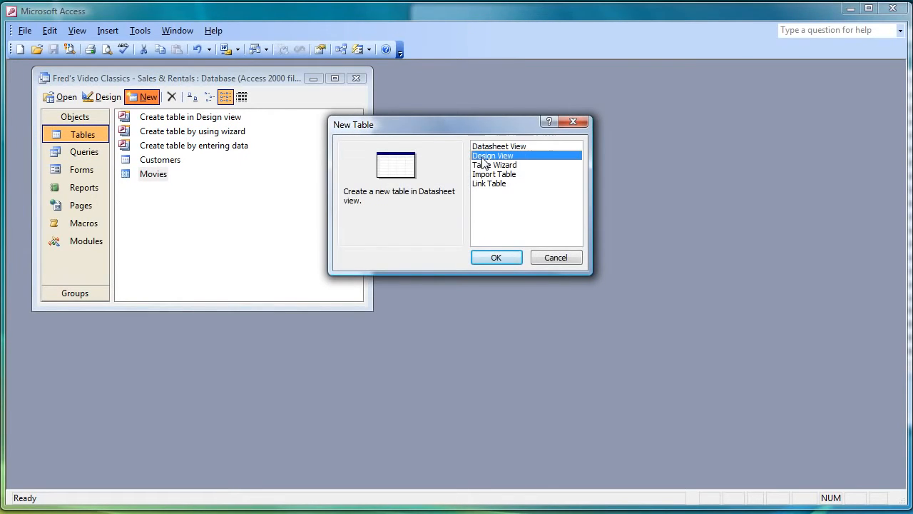
pyautogui.click(494, 259)
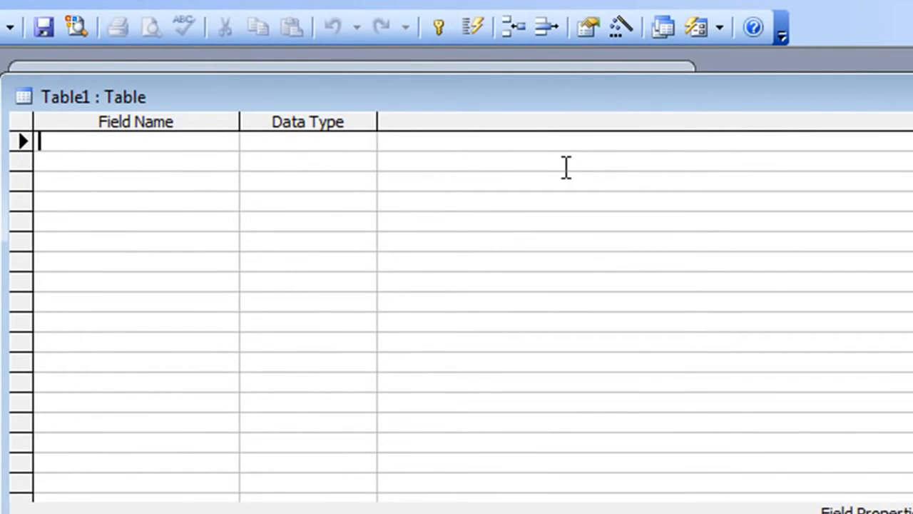
pyautogui.write('Rental ID')
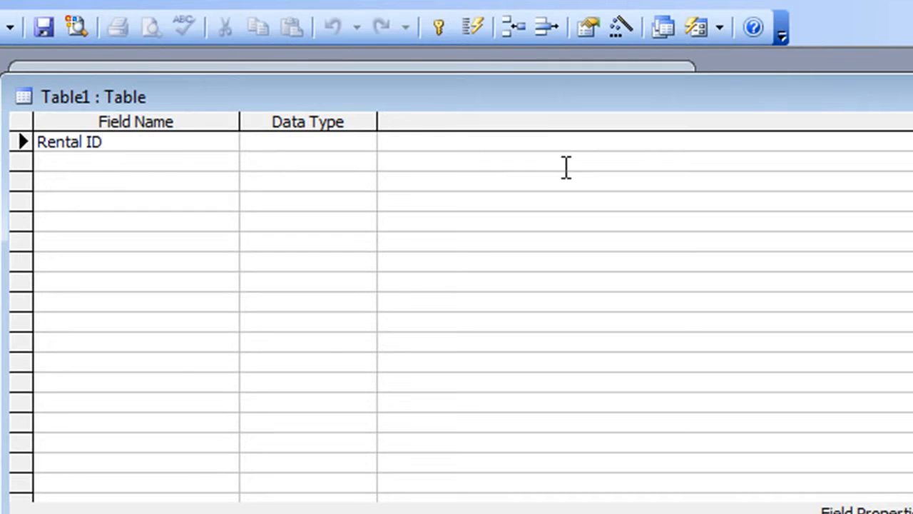
pyautogui.press('Tab')
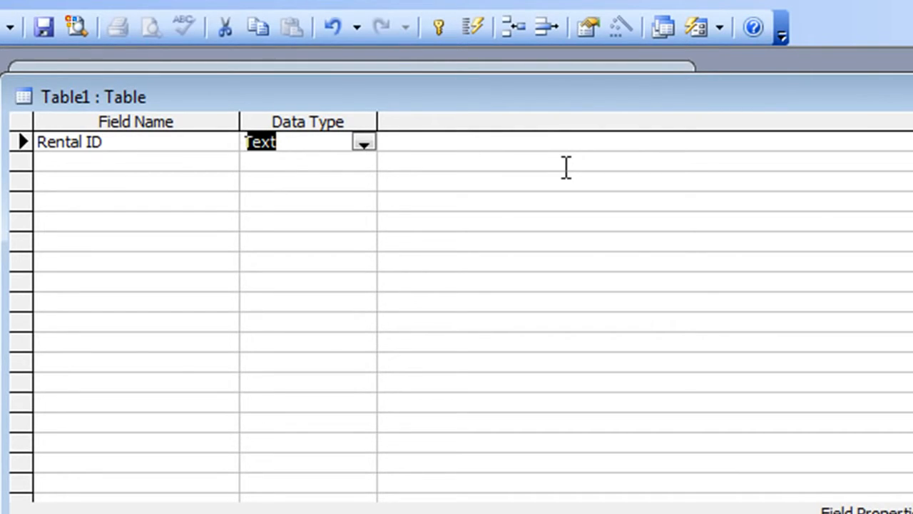
pyautogui.write('autoNumber')
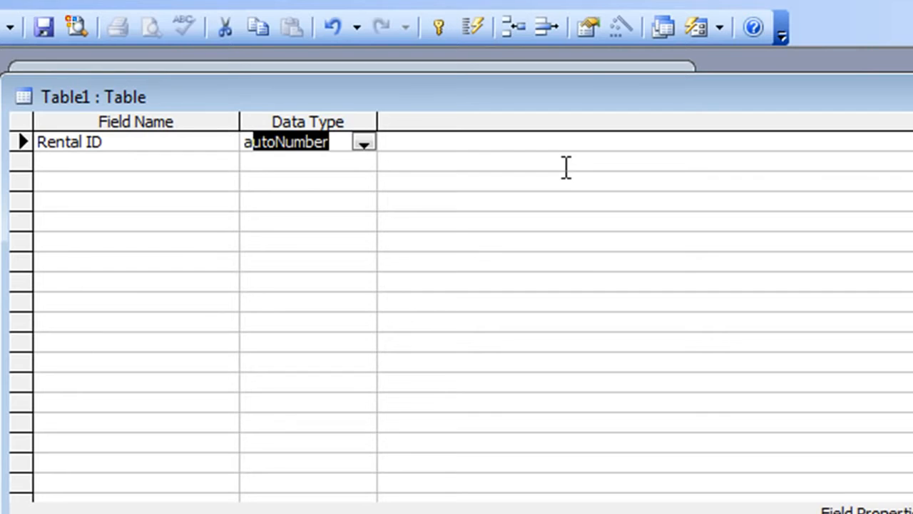
pyautogui.press('Return')
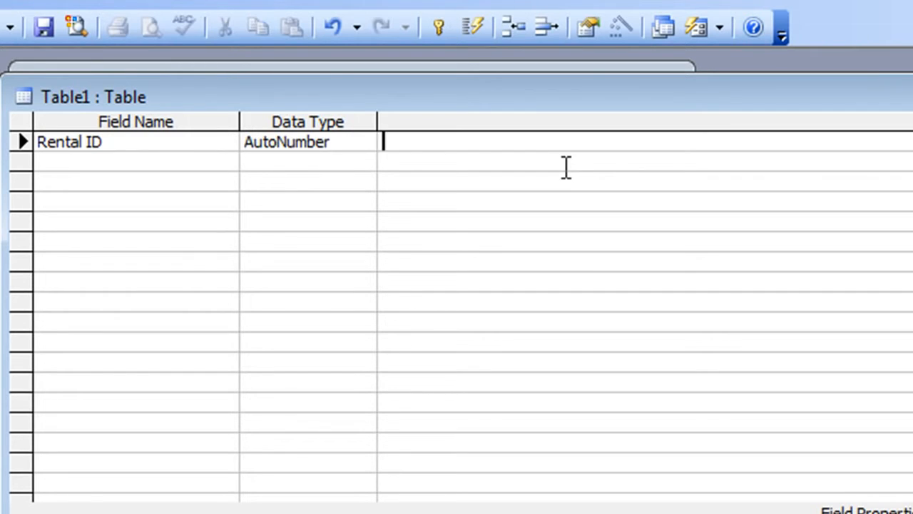
pyautogui.press('Return')
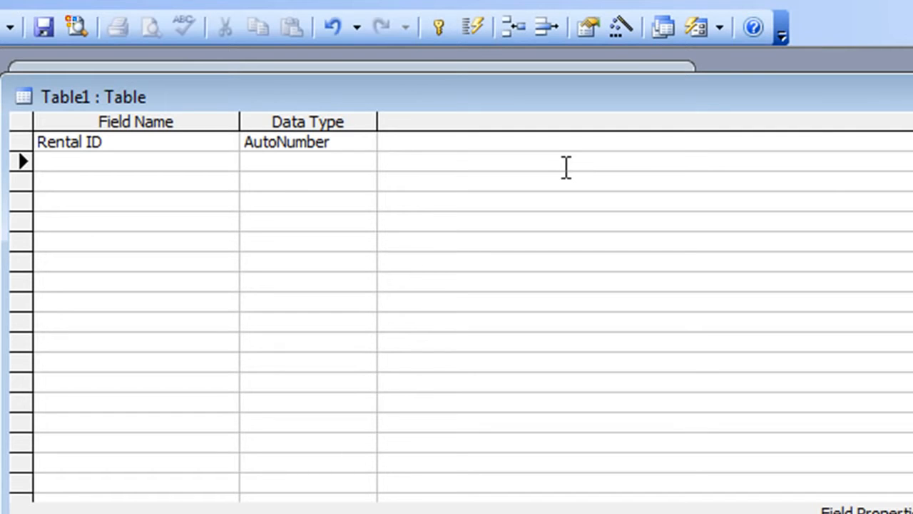
# Add Date of Rental as a Date/Time field, then a Movie Rented field.
pyautogui.write('Date oif')
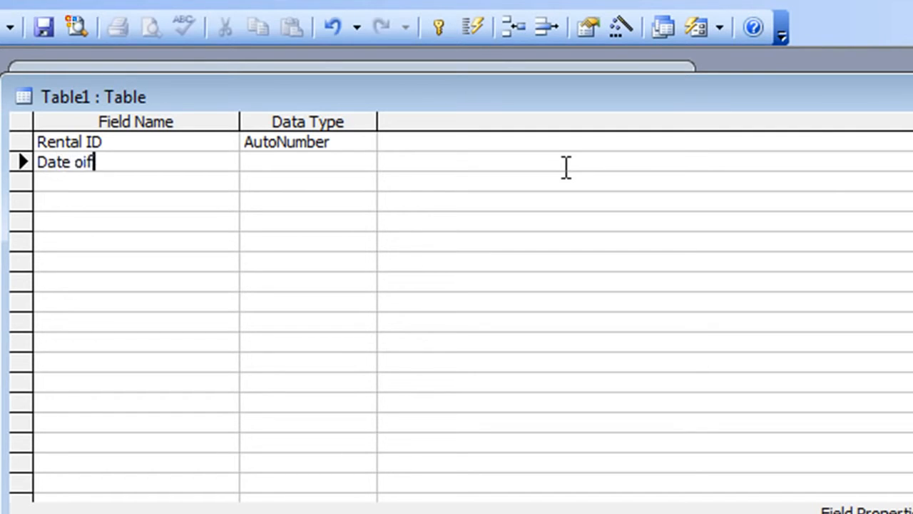
pyautogui.press('BackSpace')
pyautogui.press('BackSpace')
pyautogui.write('f Rental')
pyautogui.press('Tab')
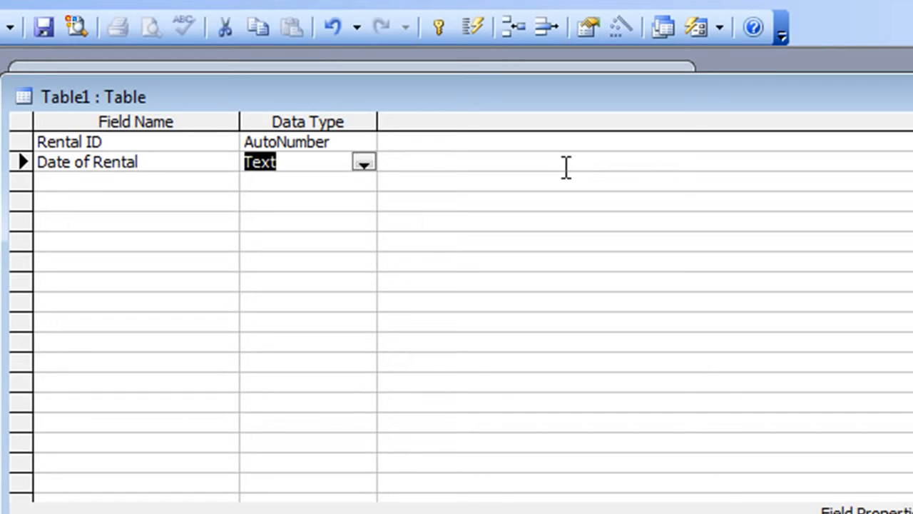
pyautogui.write('date/Tim')
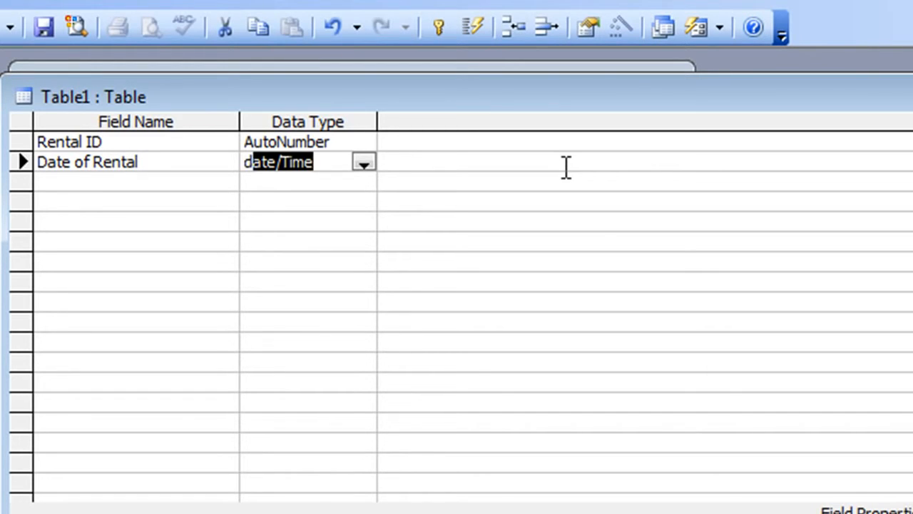
pyautogui.press('Tab')
pyautogui.press('Tab')
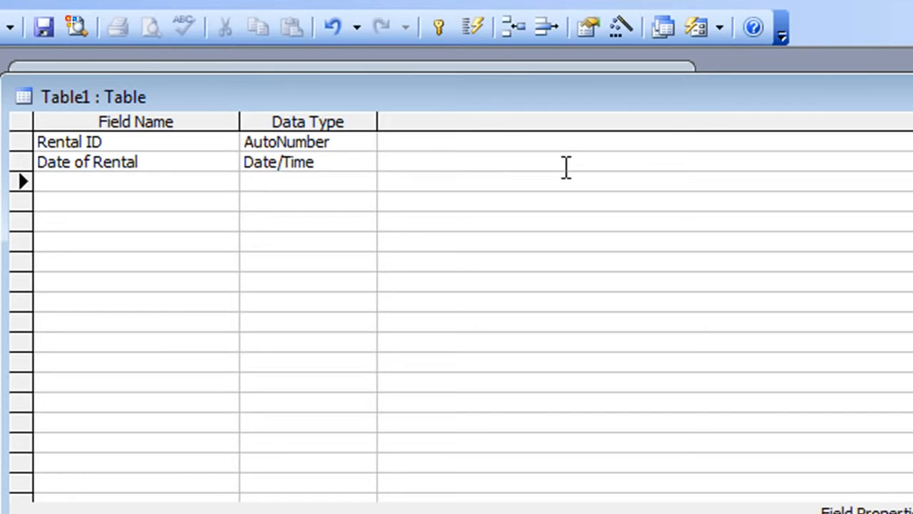
pyautogui.write('Movie Rented')
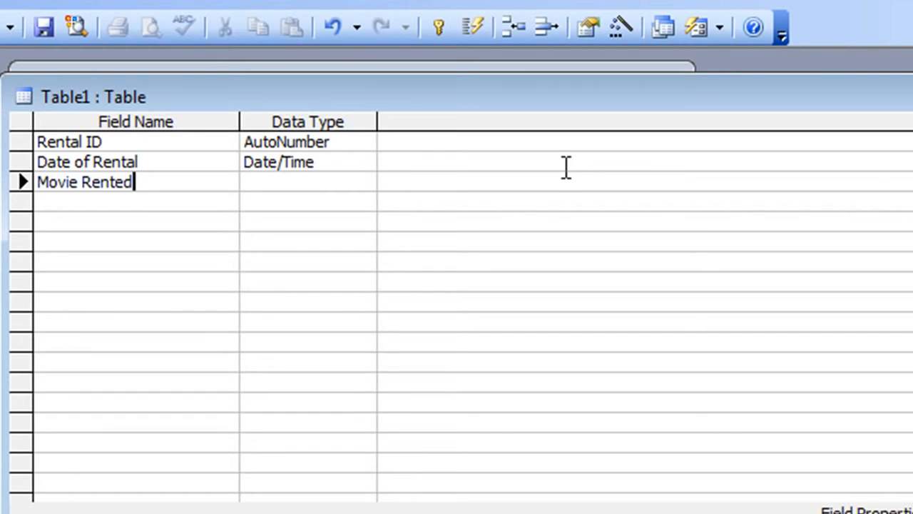
pyautogui.press('Tab')
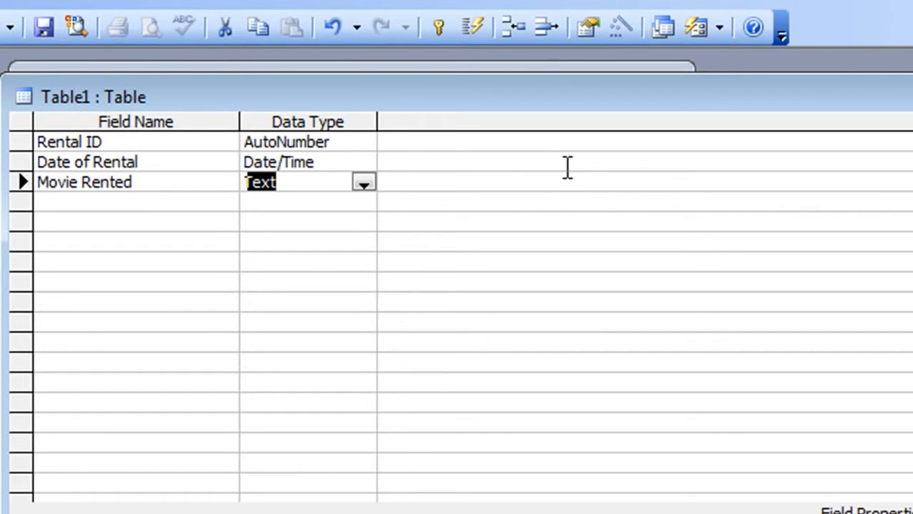
pyautogui.click(360, 185)
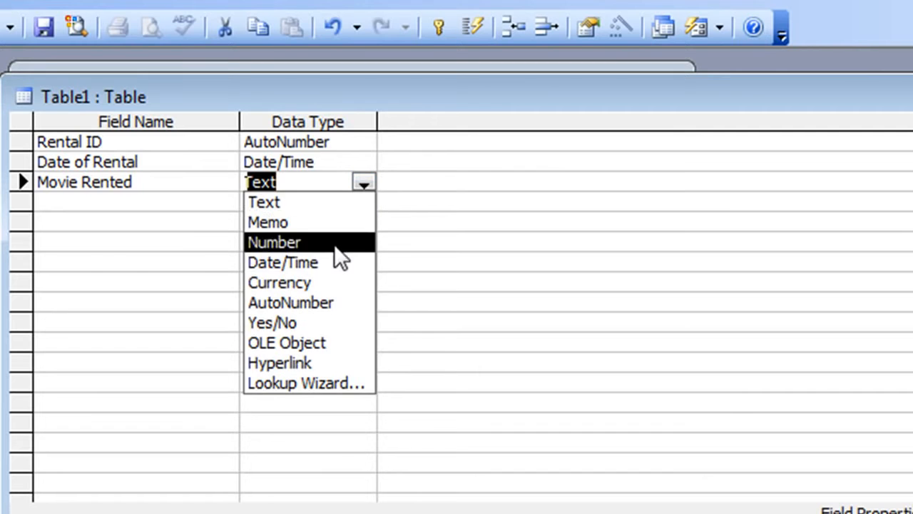
# Run the Lookup Wizard on Movie Rented, taking Movie ID and Title from the Movies table.
pyautogui.click(282, 378)
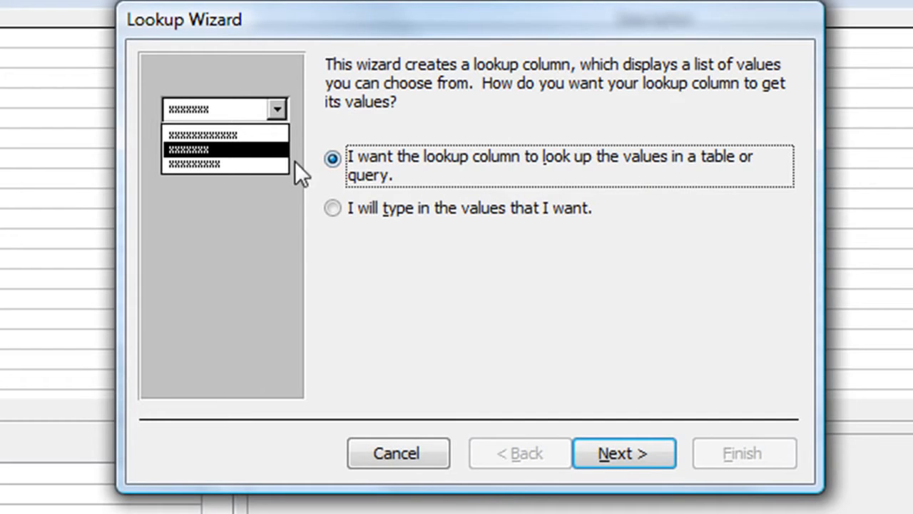
pyautogui.click(604, 456)
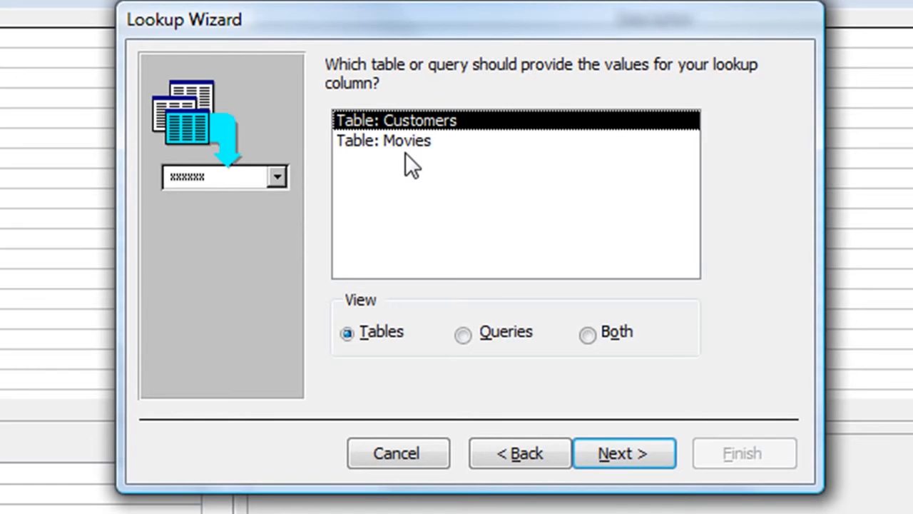
pyautogui.click(427, 141)
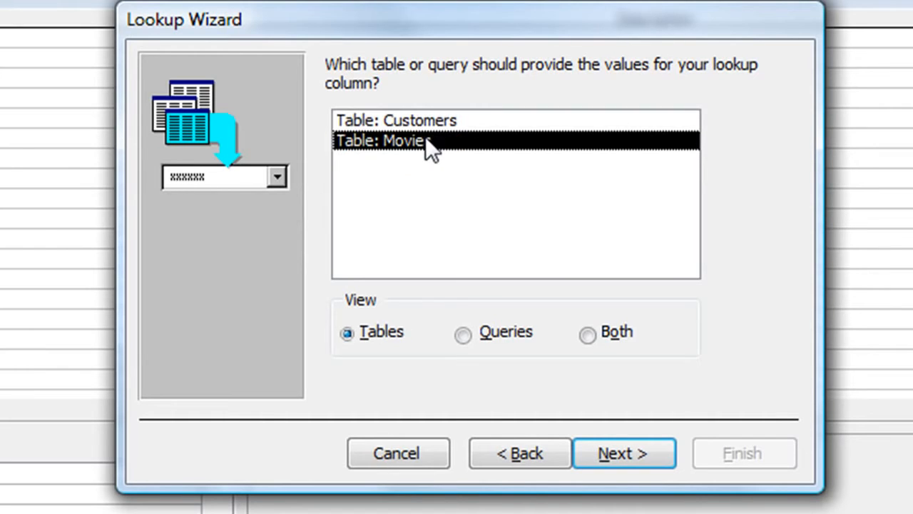
pyautogui.click(596, 451)
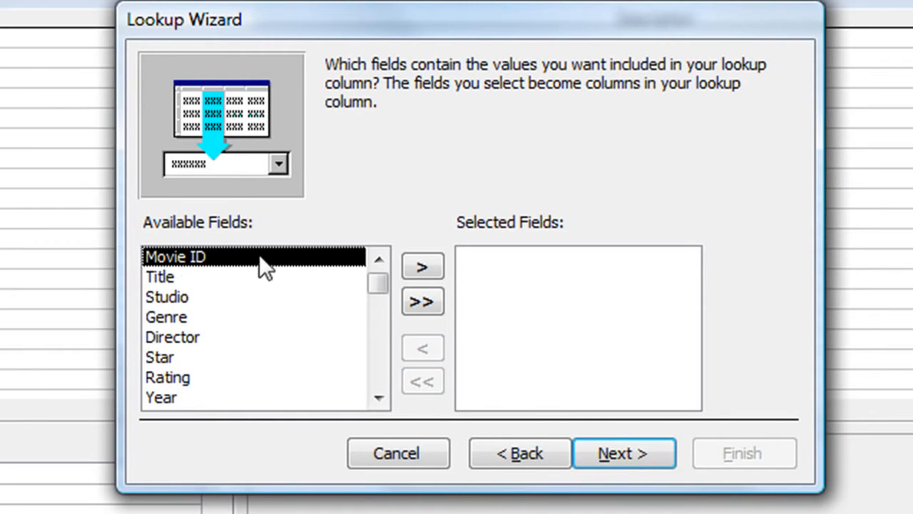
pyautogui.click(422, 270)
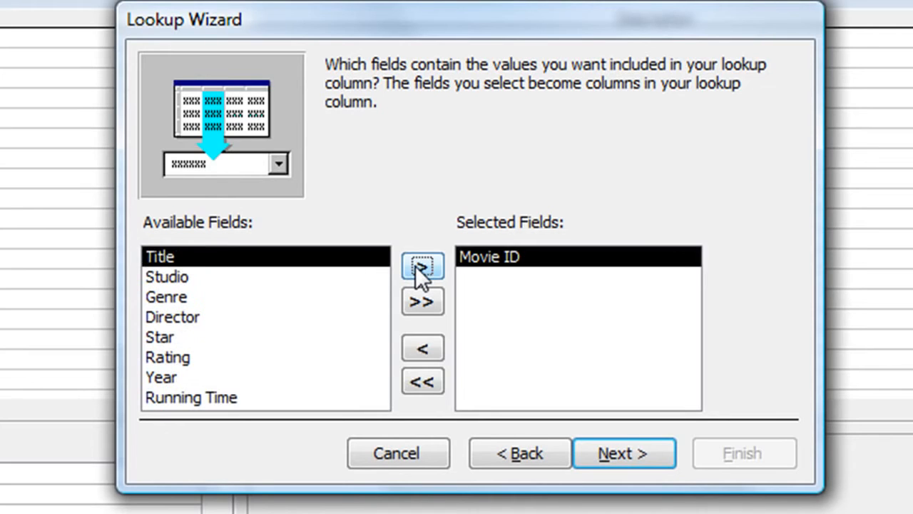
pyautogui.click(422, 268)
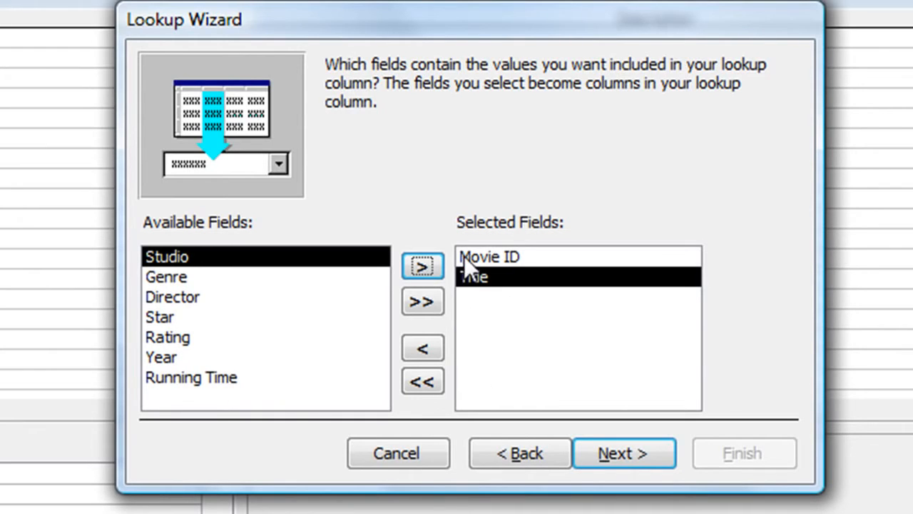
pyautogui.click(613, 451)
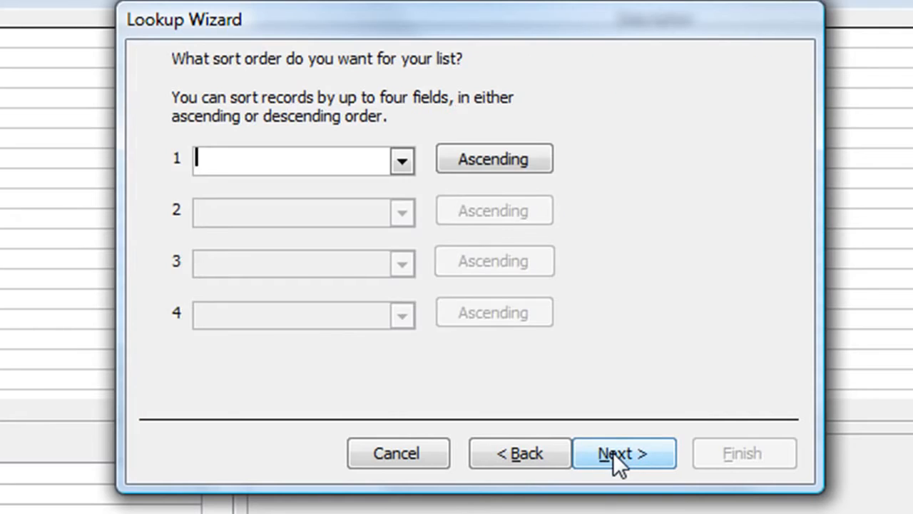
# Sort the Movie Rented lookup by Title, keep the key column hidden, and finish the wizard.
pyautogui.click(398, 159)
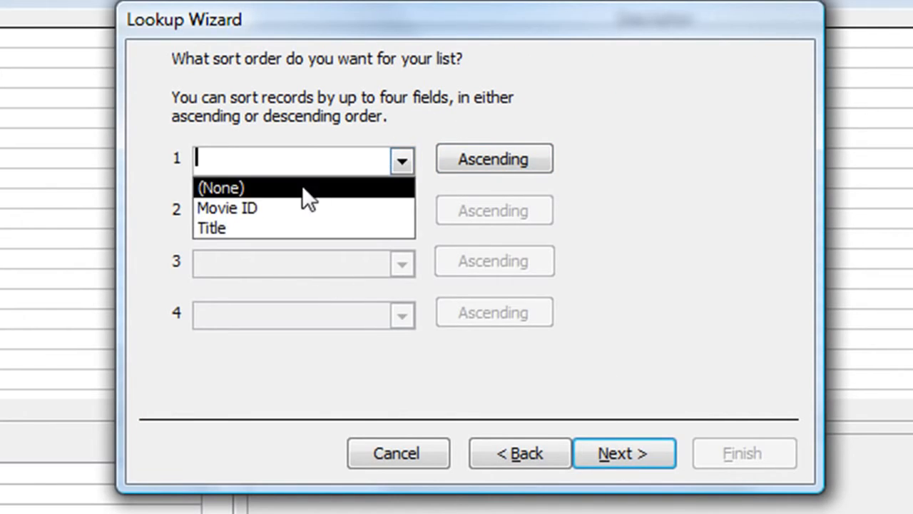
pyautogui.click(237, 227)
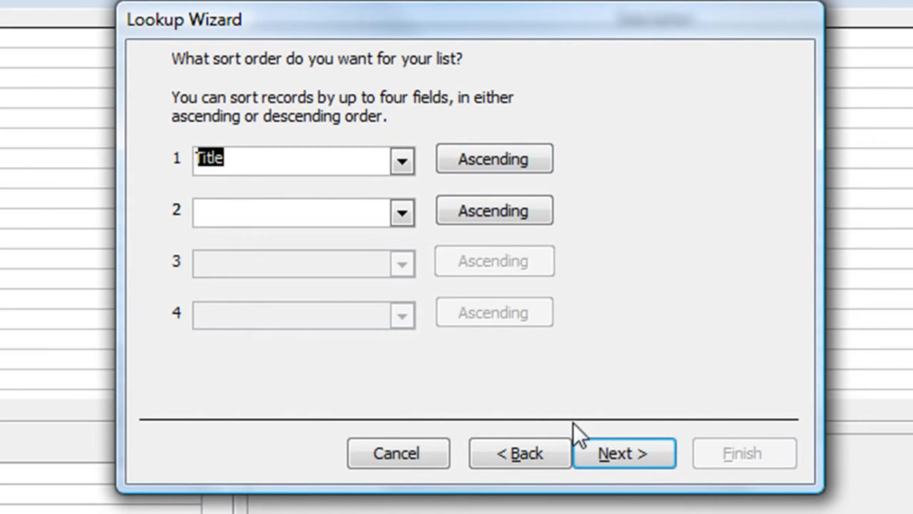
pyautogui.click(603, 451)
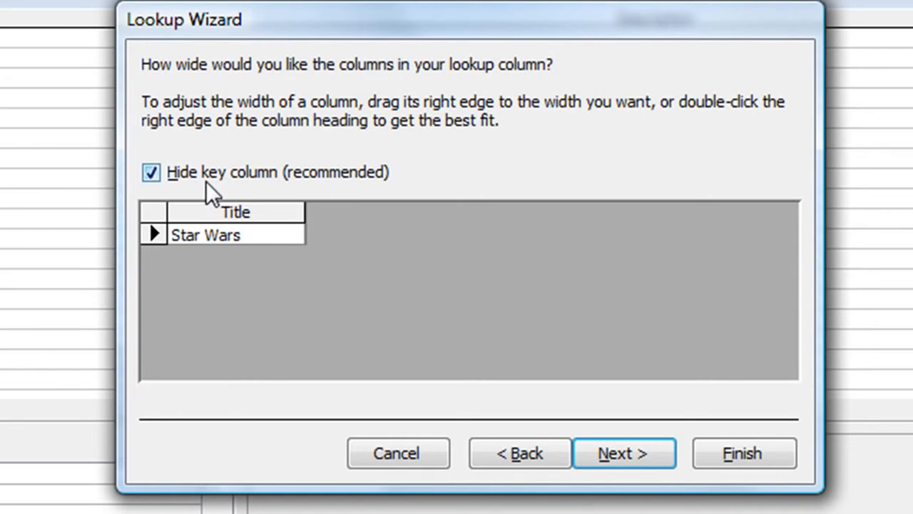
pyautogui.click(154, 173)
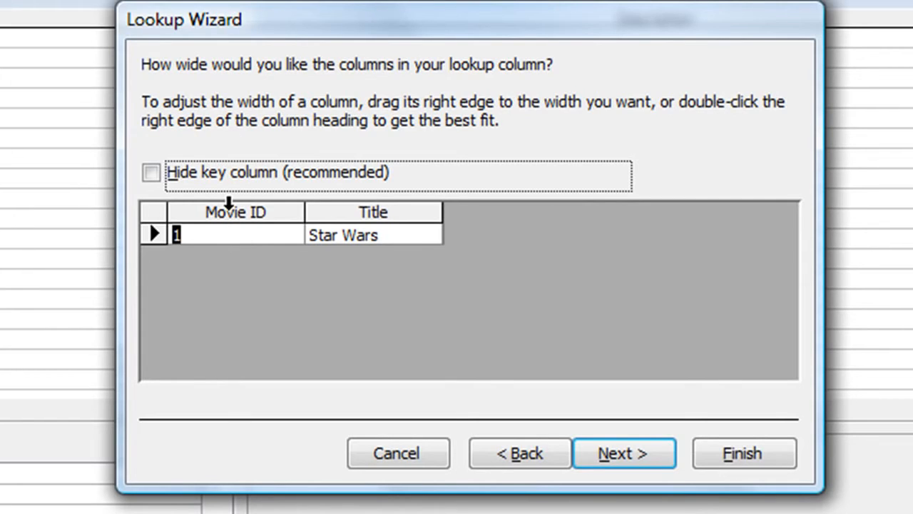
pyautogui.click(151, 173)
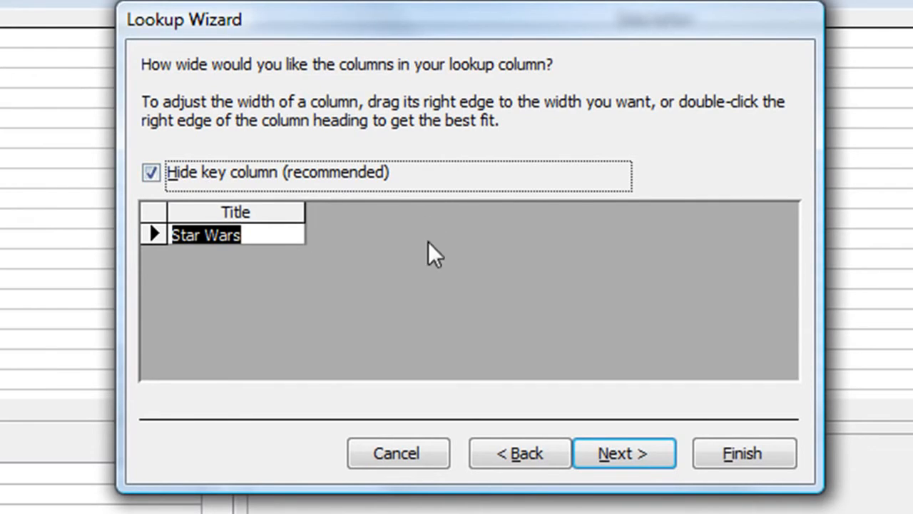
pyautogui.click(629, 452)
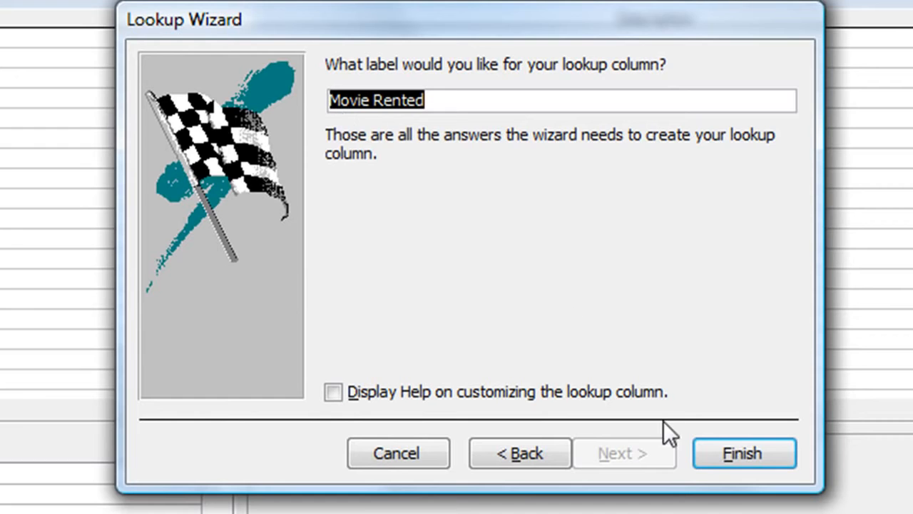
pyautogui.click(720, 444)
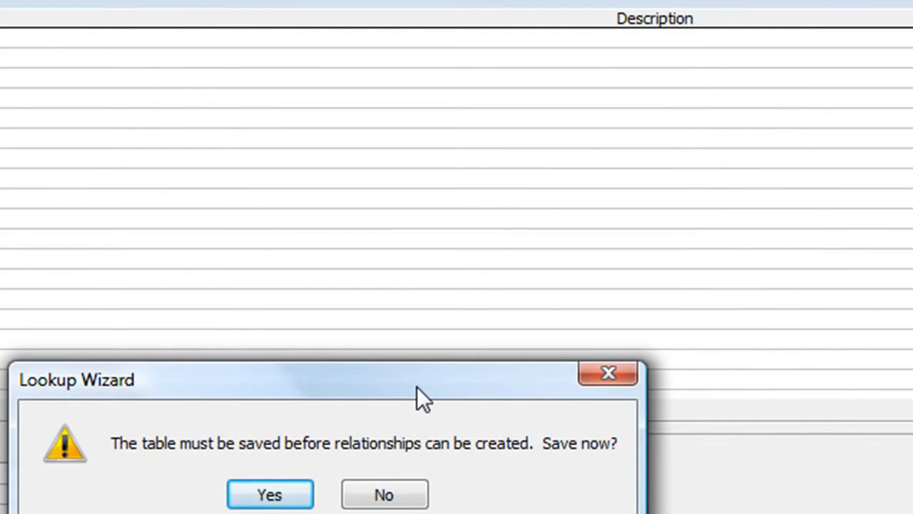
# Save the new table as 'Rentals' and let Access add a primary key.
pyautogui.moveTo(417, 387); pyautogui.dragTo(424, 118)
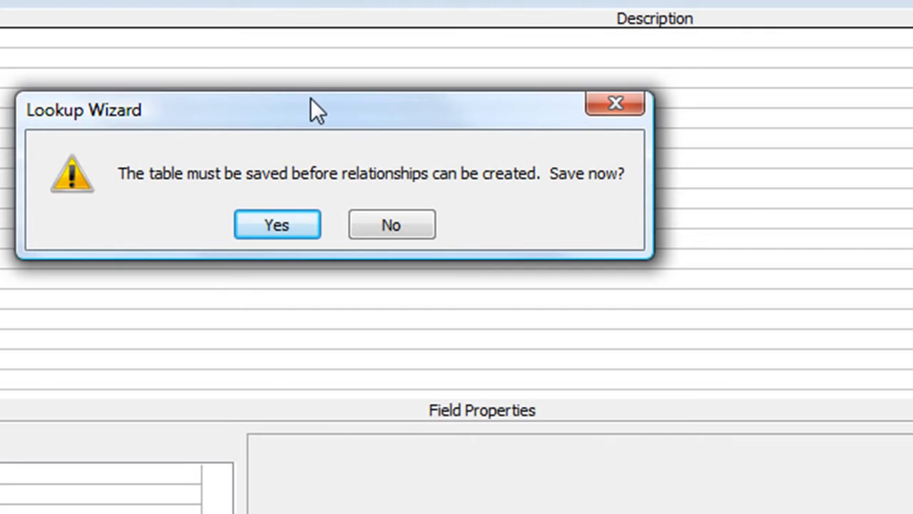
pyautogui.click(272, 219)
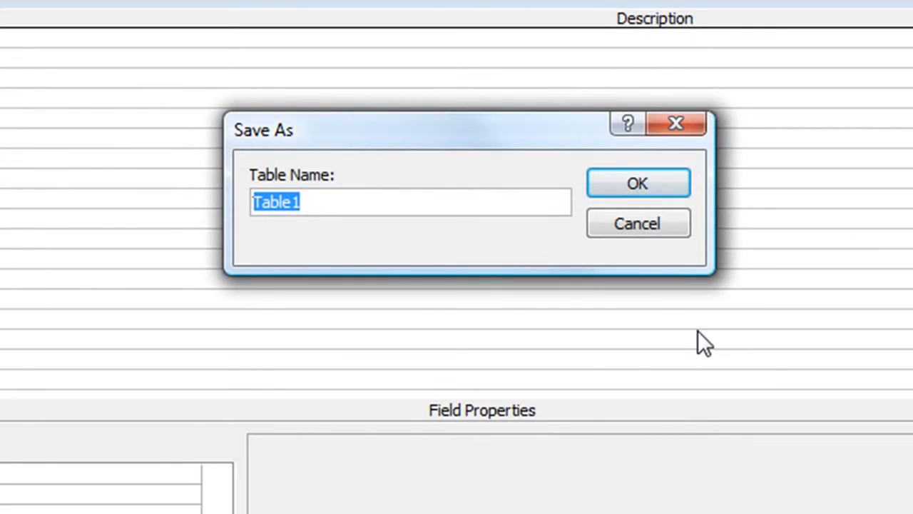
pyautogui.write('Rental')
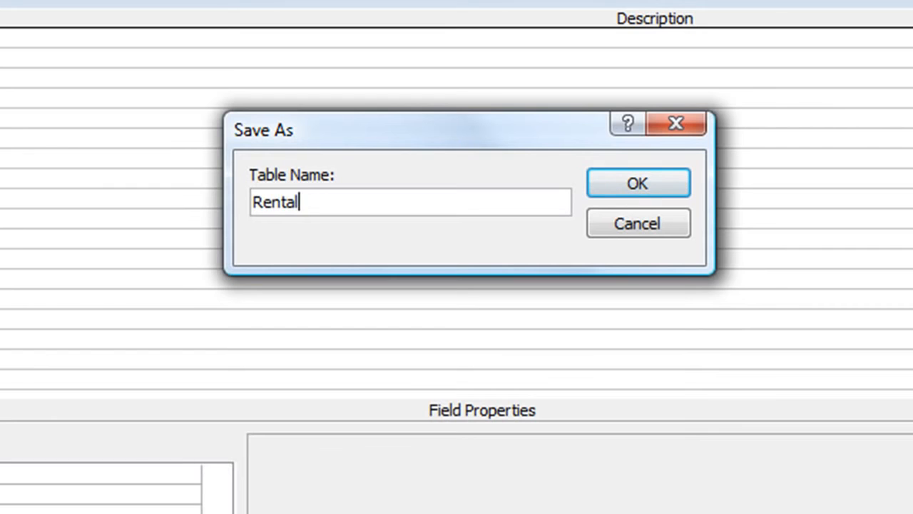
pyautogui.write('s')
pyautogui.click(646, 182)
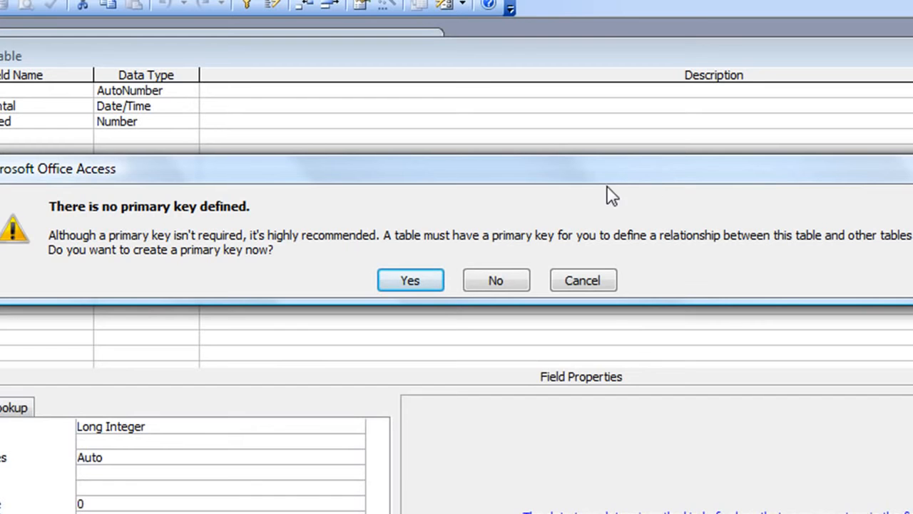
pyautogui.click(410, 281)
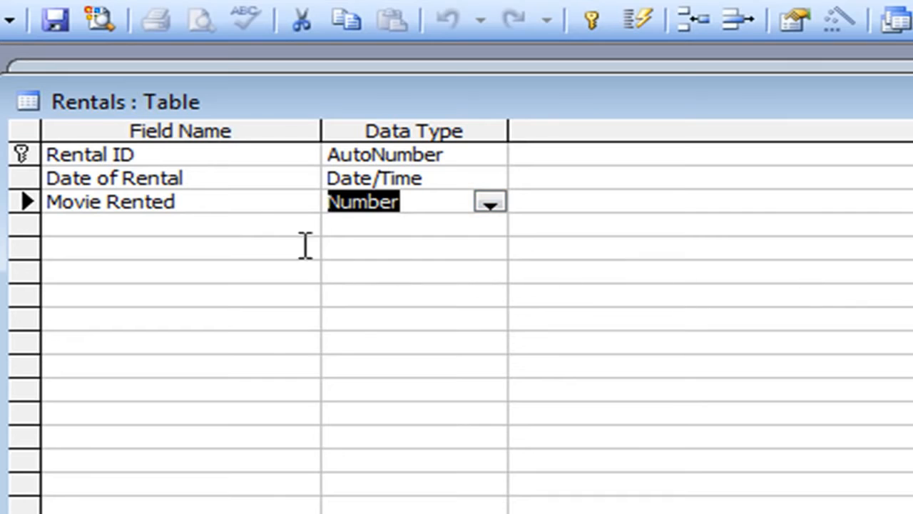
# Make Rental ID the only primary key, leaving Date of Rental unkeyed.
pyautogui.click(148, 154)
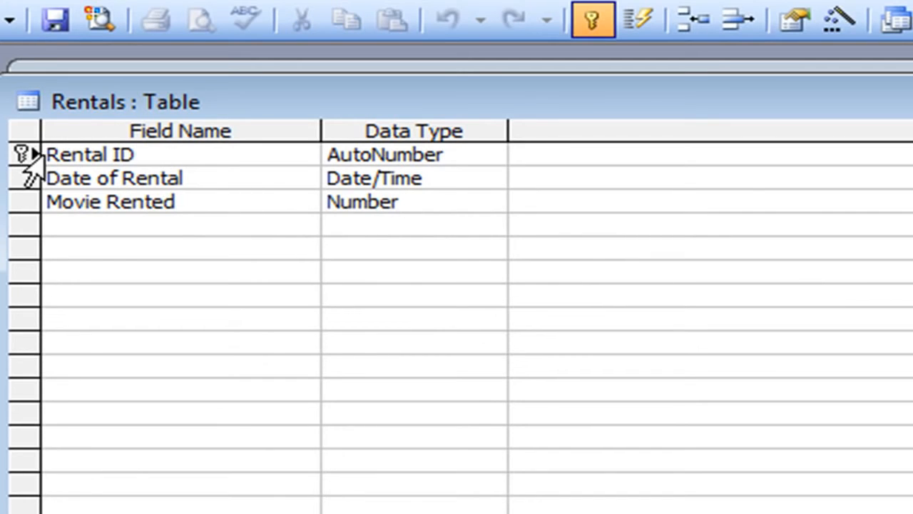
pyautogui.click(593, 24)
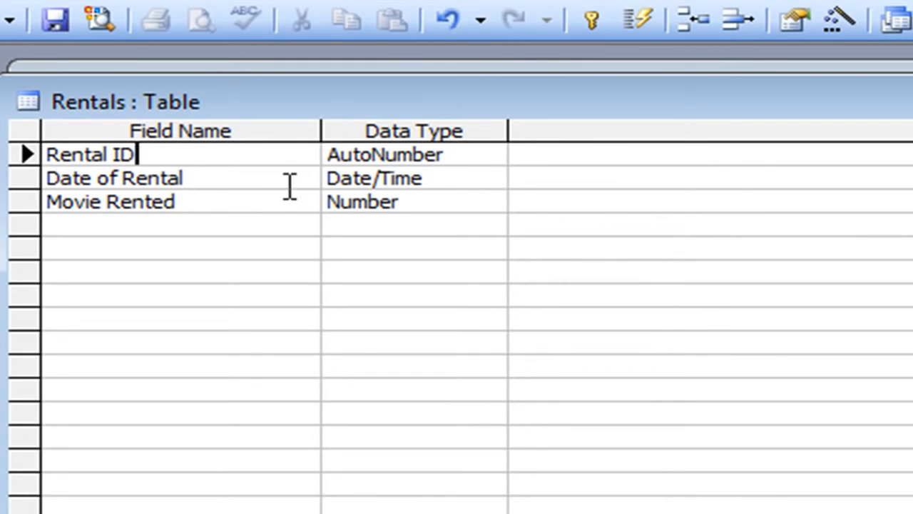
pyautogui.click(248, 178)
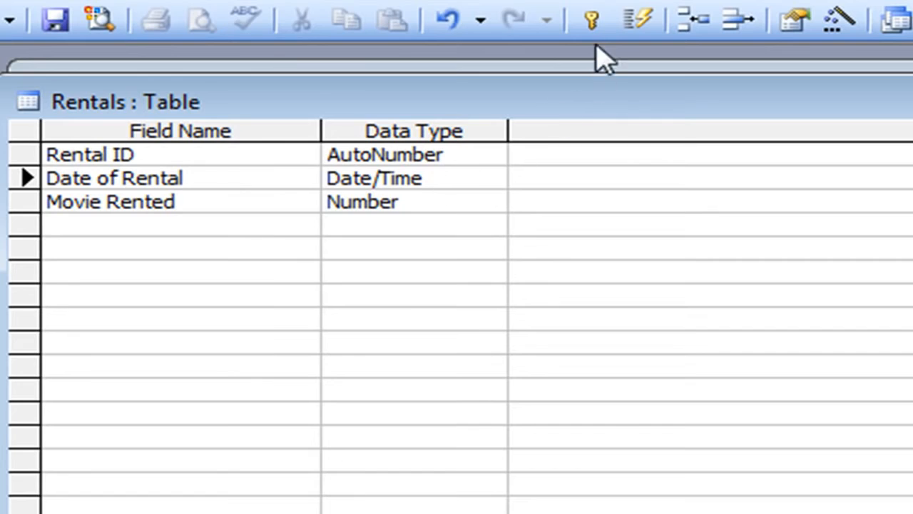
pyautogui.click(591, 20)
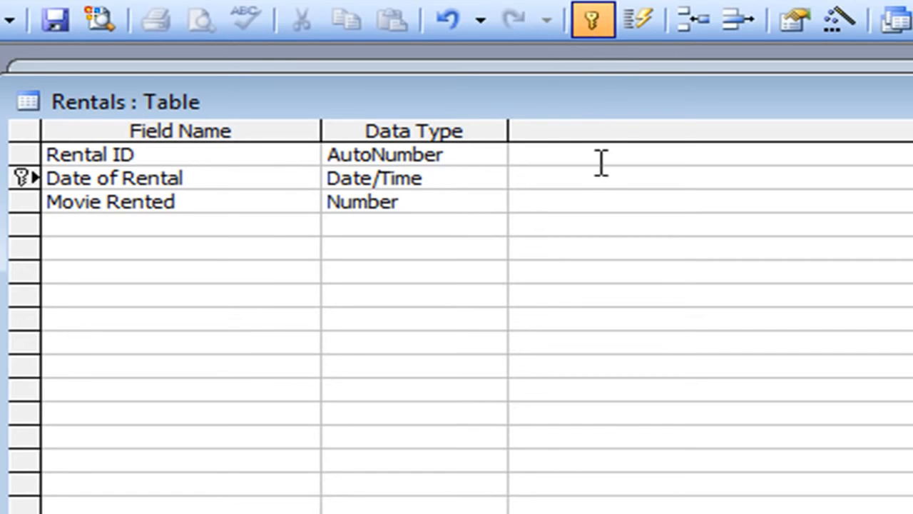
pyautogui.click(591, 29)
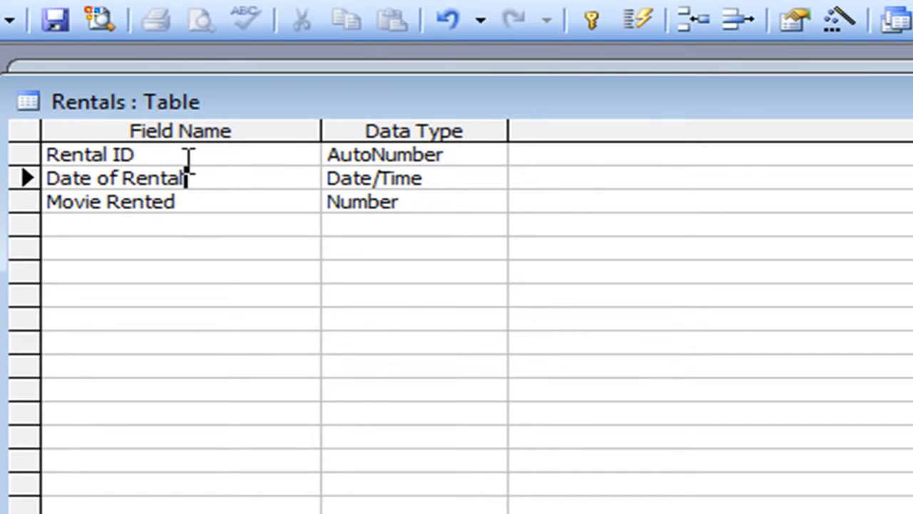
pyautogui.click(150, 154)
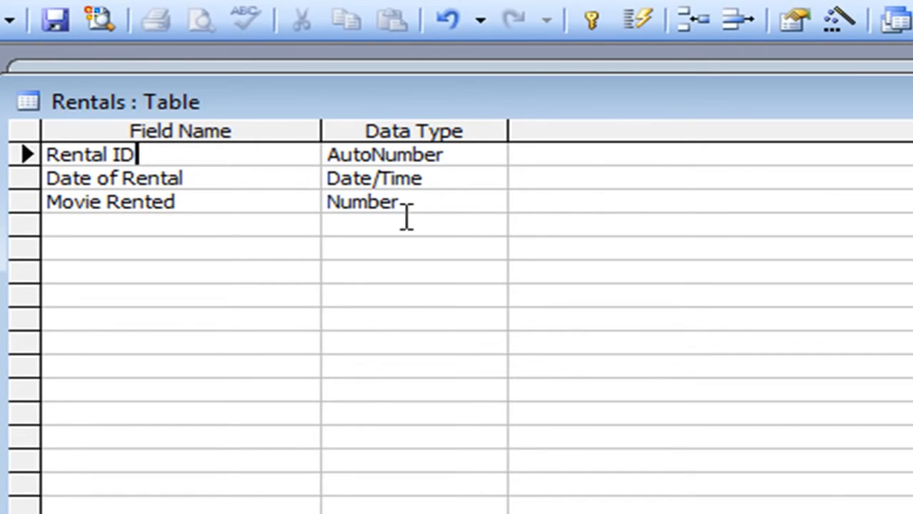
pyautogui.click(590, 29)
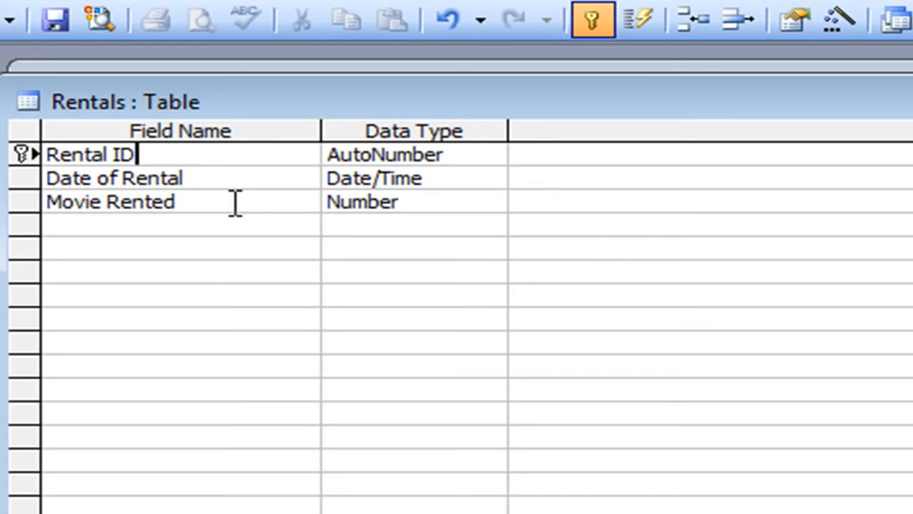
pyautogui.click(153, 227)
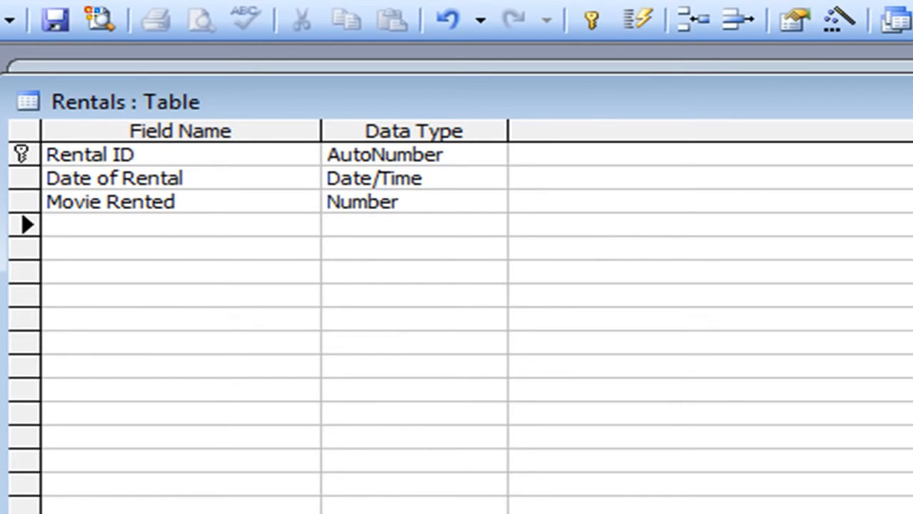
# Add a Customer field via Lookup Wizard using Customers' Customer ID, First Name and Last Name.
pyautogui.write('Customer')
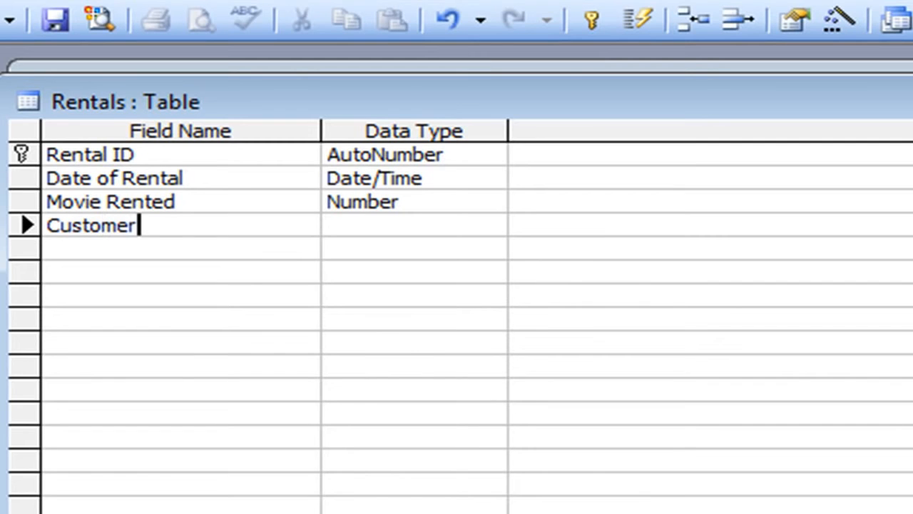
pyautogui.press('Tab')
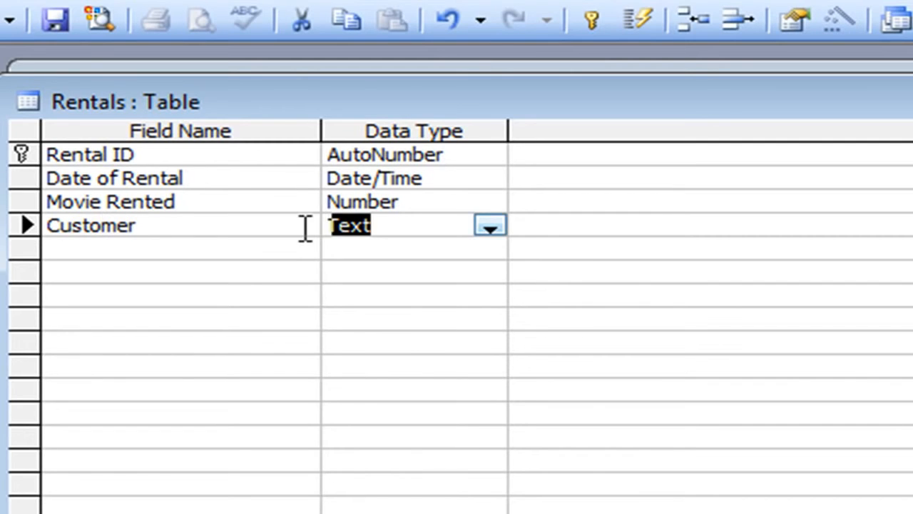
pyautogui.click(489, 227)
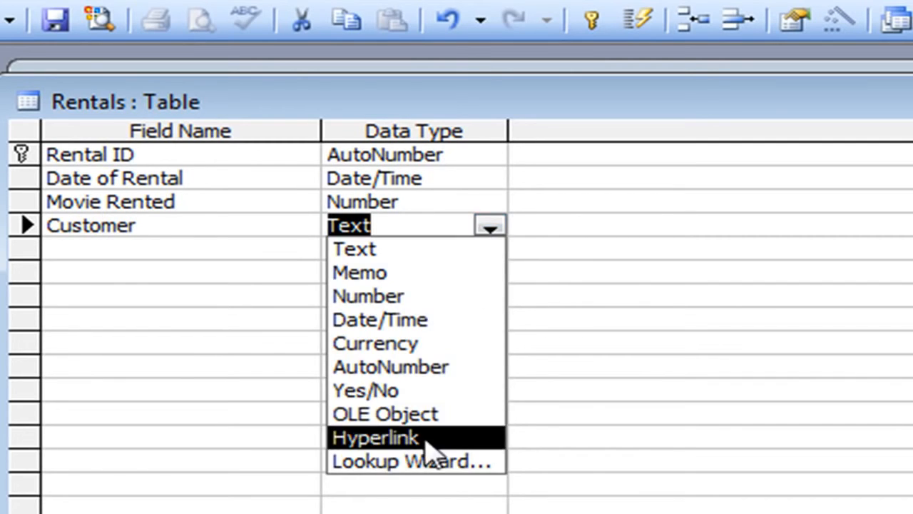
pyautogui.click(412, 462)
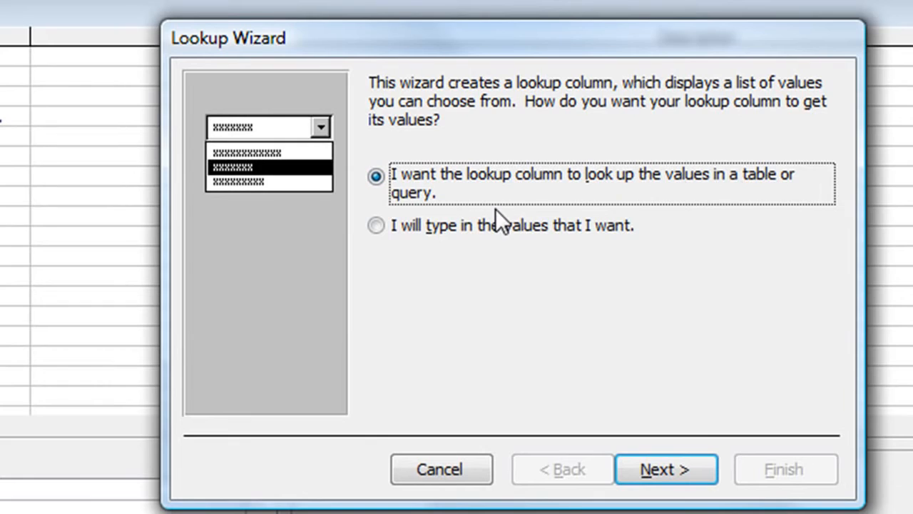
pyautogui.click(662, 471)
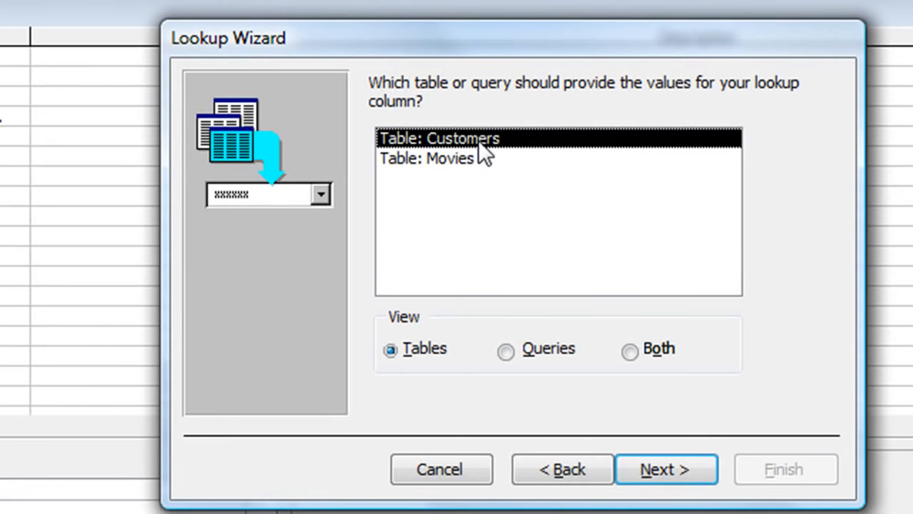
pyautogui.click(652, 465)
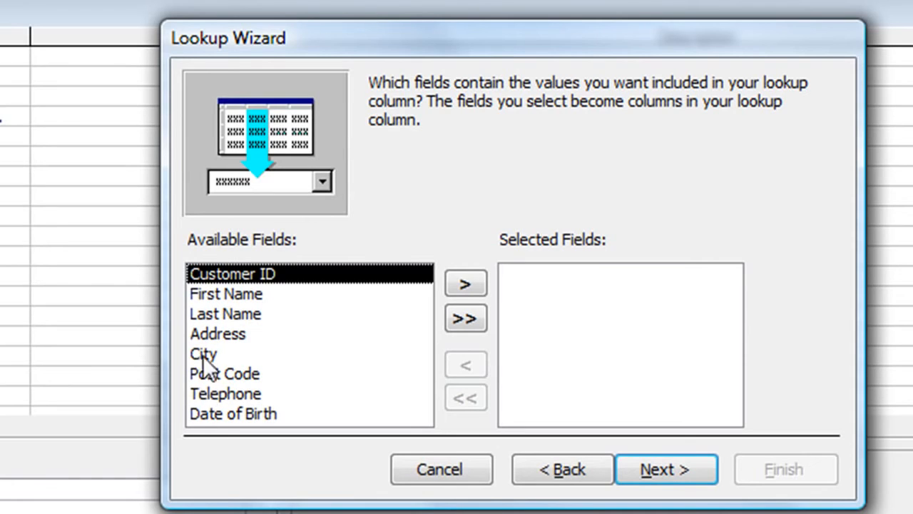
pyautogui.click(458, 283)
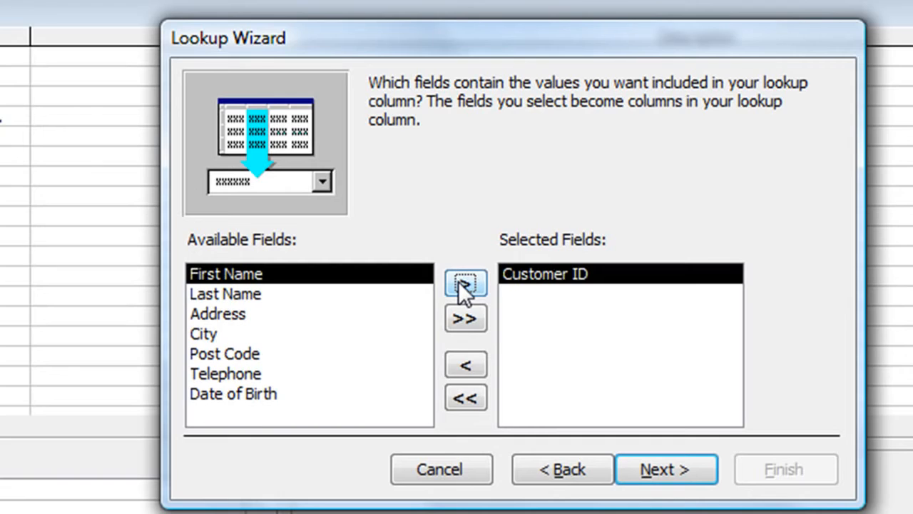
pyautogui.click(458, 281)
pyautogui.click(470, 278)
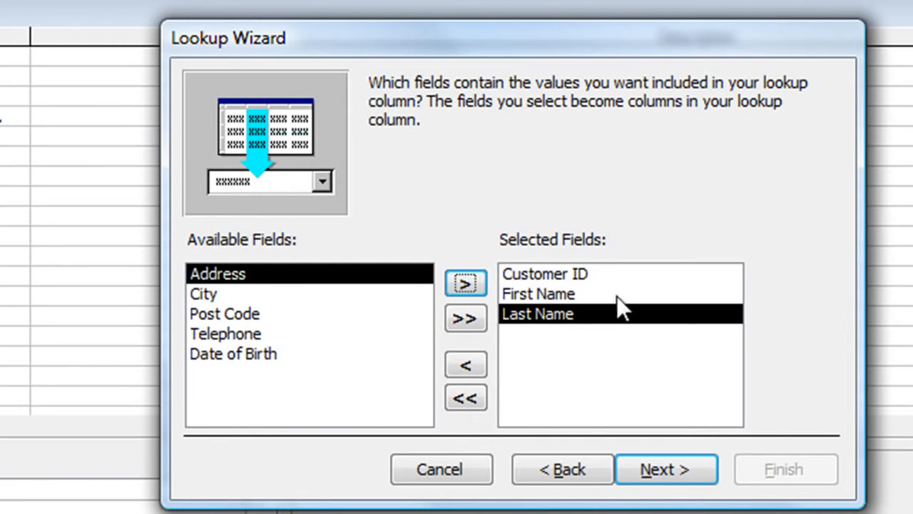
pyautogui.click(639, 472)
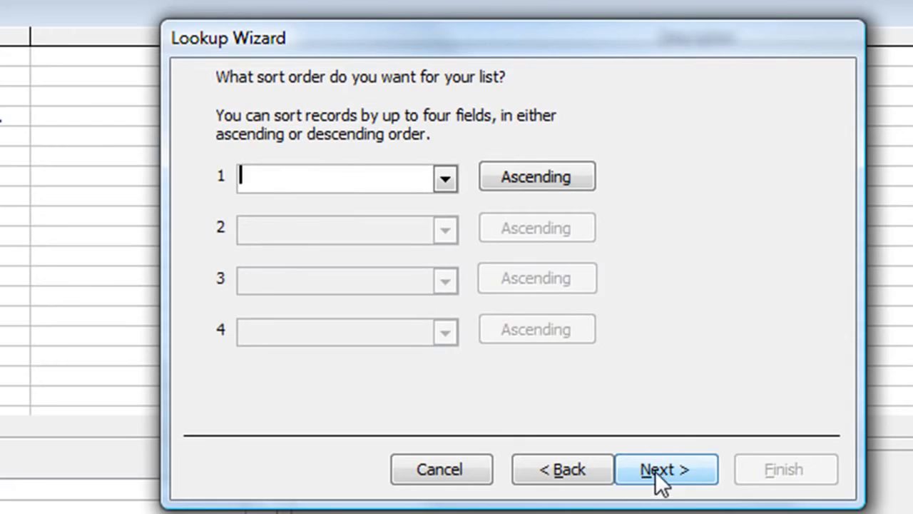
# Sort the Customer lookup by Last Name with key column hidden, finish, and save Rentals.
pyautogui.click(444, 178)
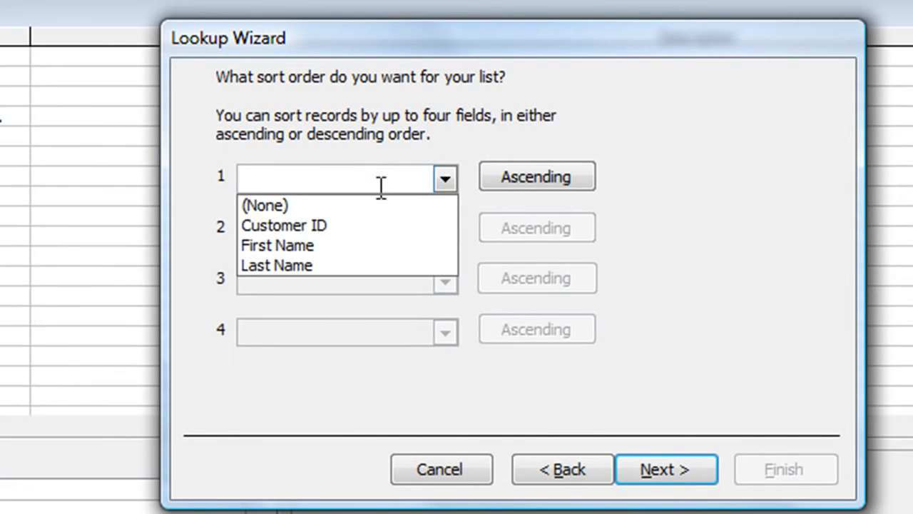
pyautogui.click(290, 262)
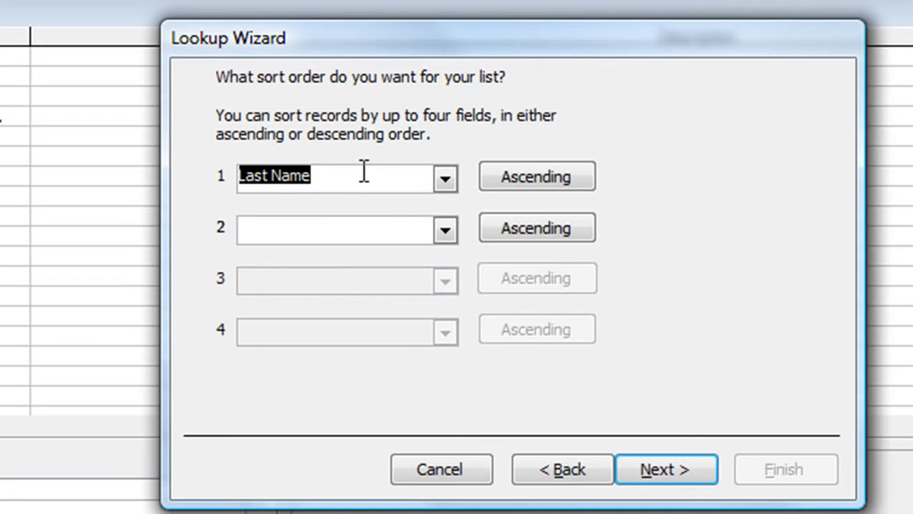
pyautogui.click(642, 464)
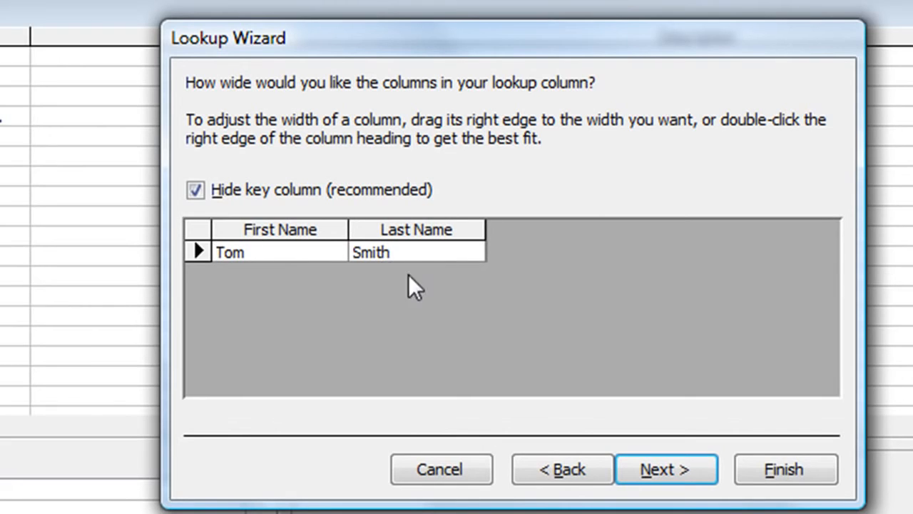
pyautogui.click(196, 190)
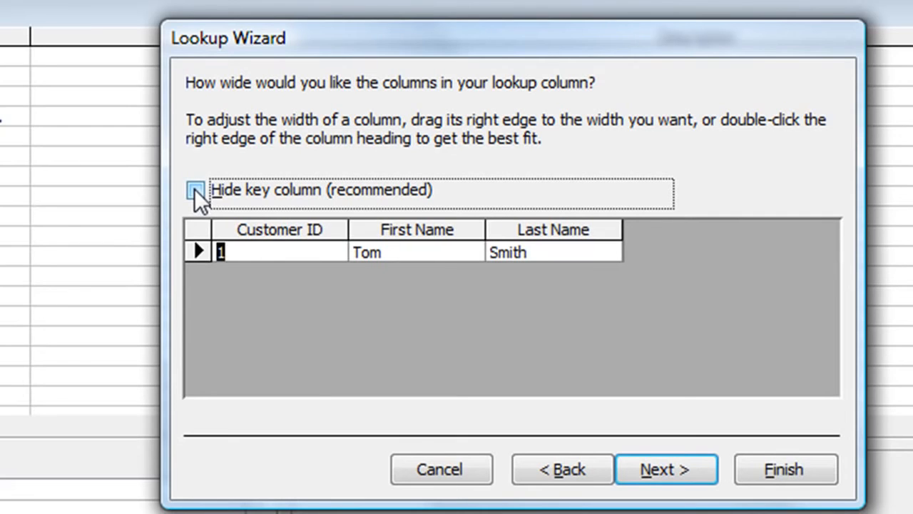
pyautogui.click(195, 191)
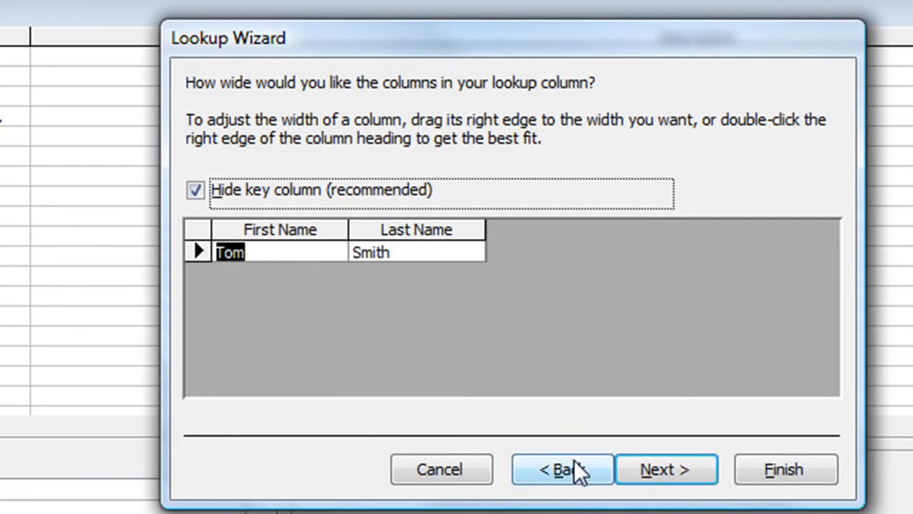
pyautogui.click(669, 471)
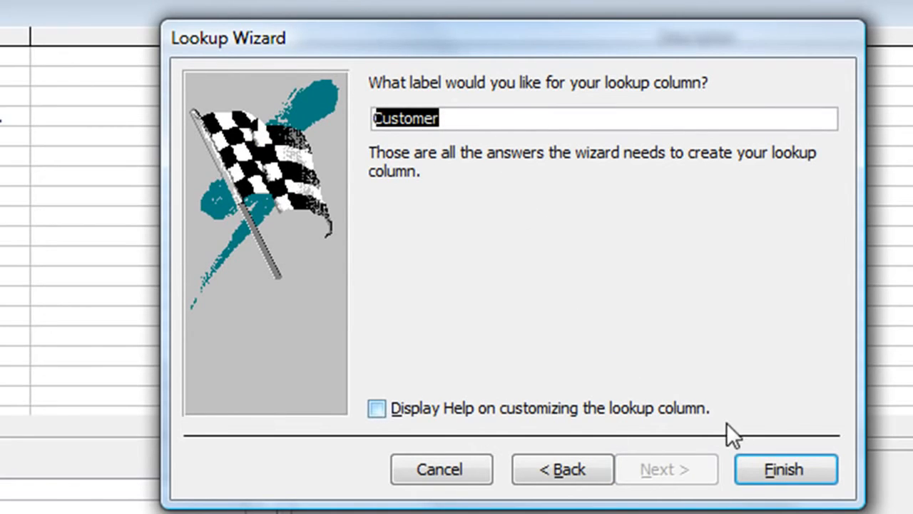
pyautogui.click(775, 471)
pyautogui.moveTo(592, 405); pyautogui.dragTo(549, 114)
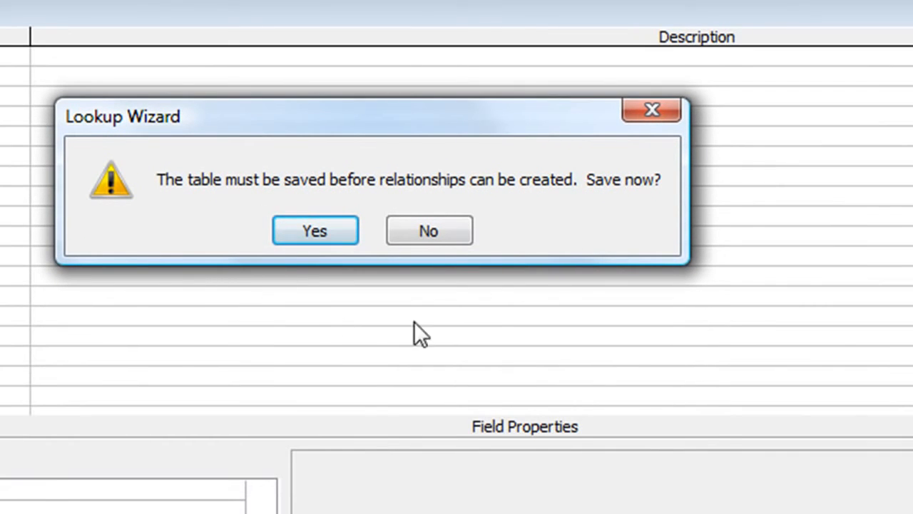
pyautogui.click(307, 230)
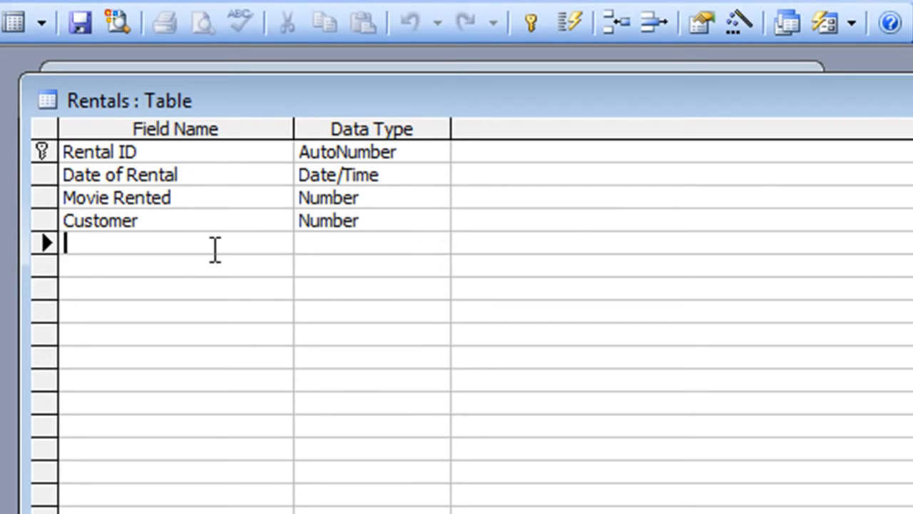
# Add Rental Fee as a Currency field and Due Date as Date/Time.
pyautogui.write('Rental')
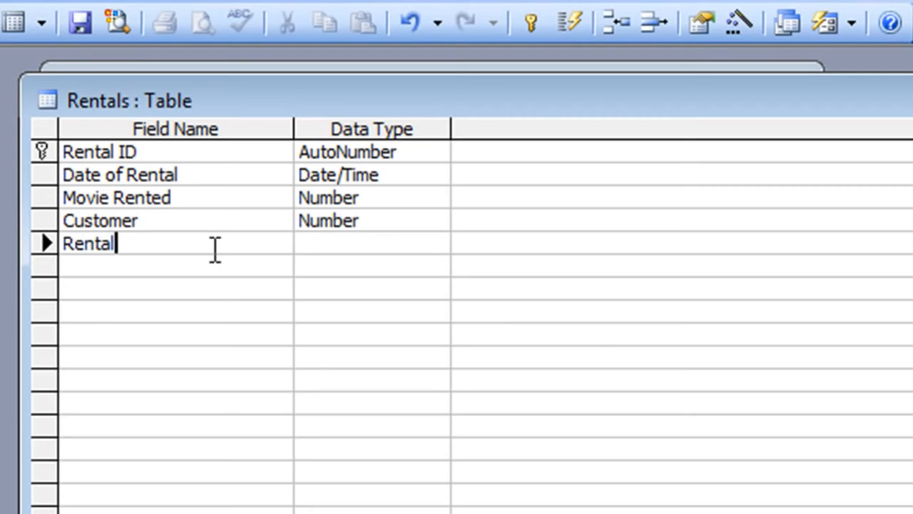
pyautogui.write(' Fee')
pyautogui.press('Tab')
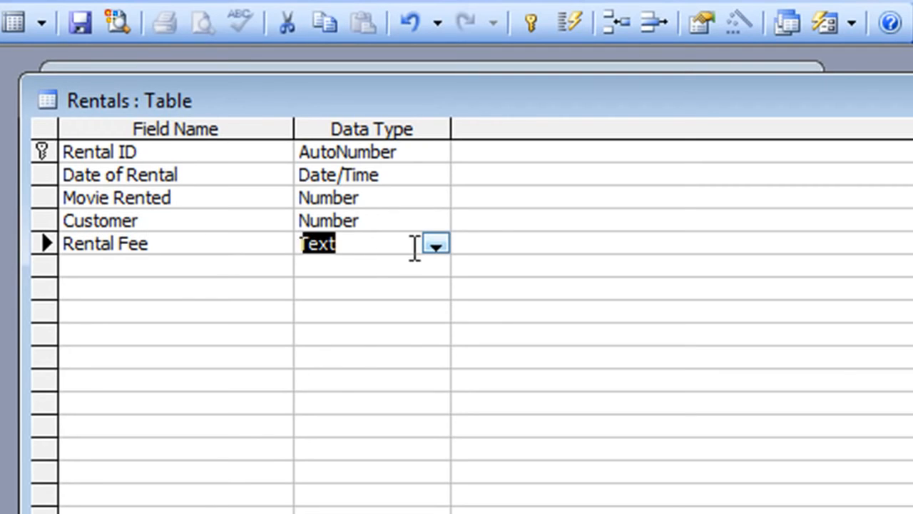
pyautogui.write('currency')
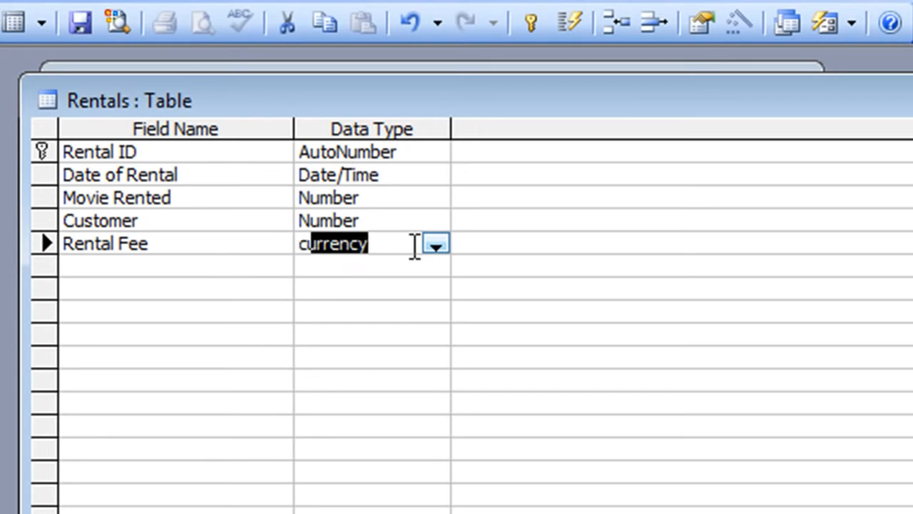
pyautogui.press('Tab')
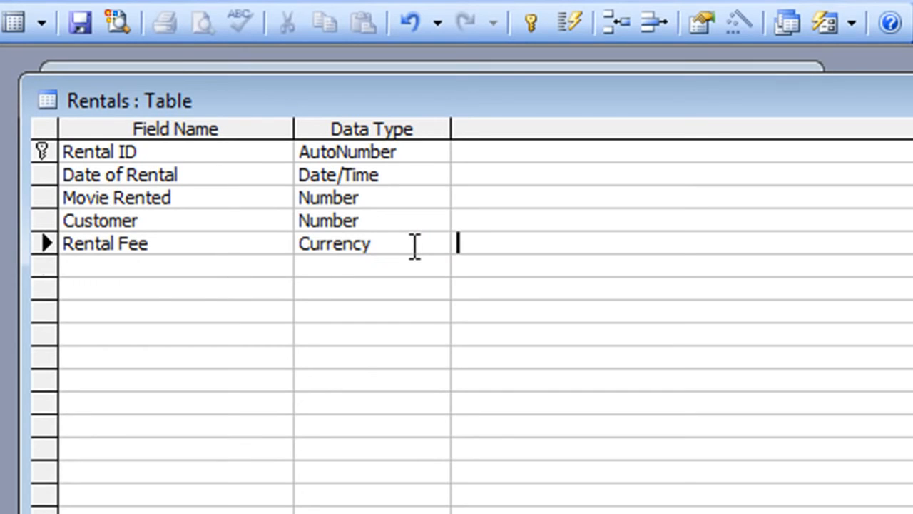
pyautogui.press('Tab')
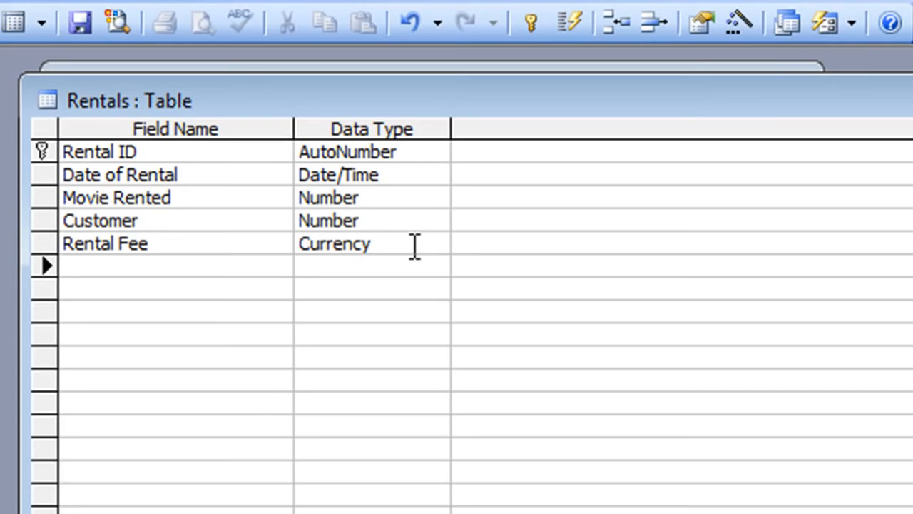
pyautogui.write('Due ')
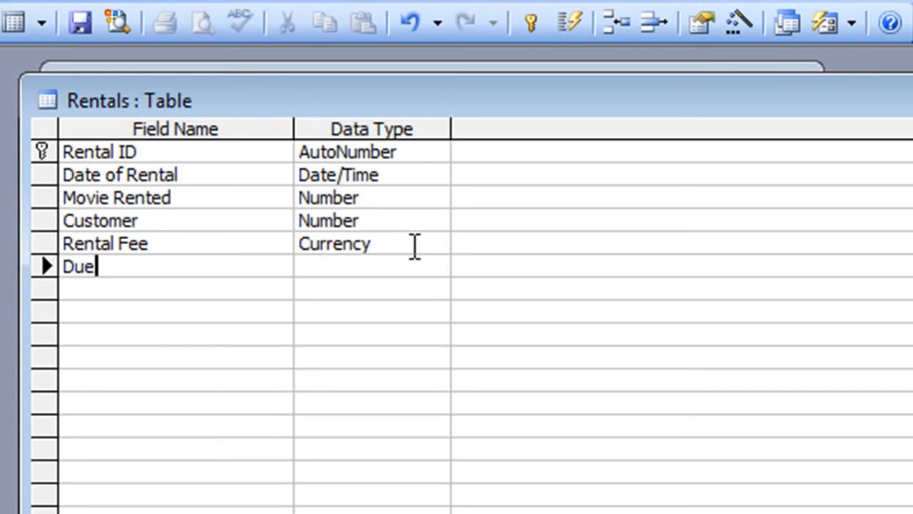
pyautogui.write('Date')
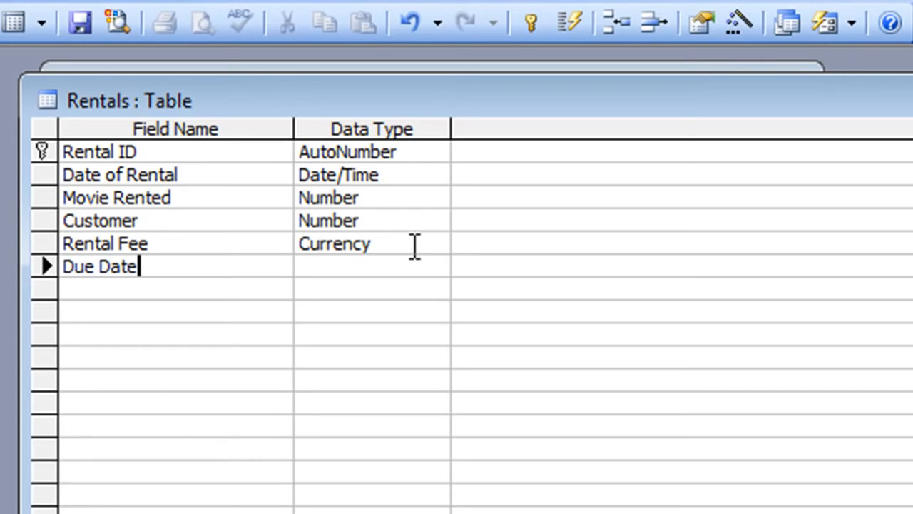
pyautogui.press('Tab')
pyautogui.write('d')
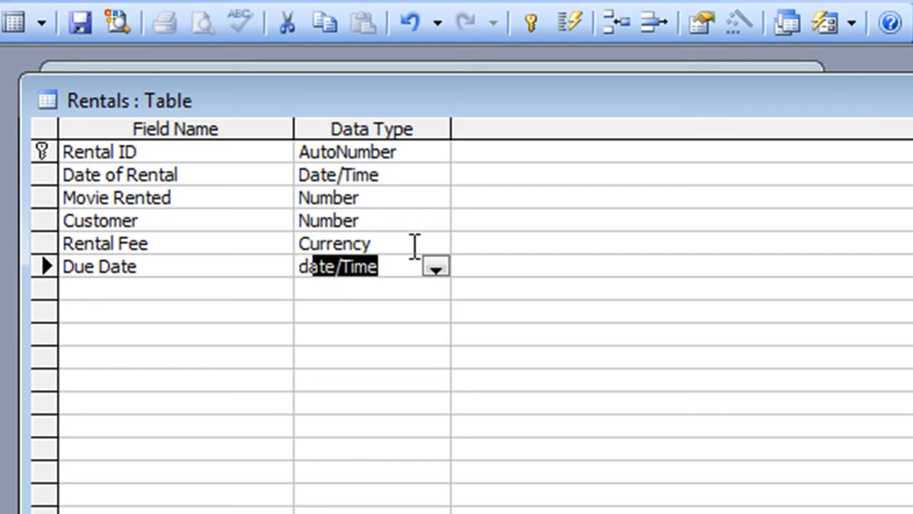
pyautogui.press('Tab')
pyautogui.press('Tab')
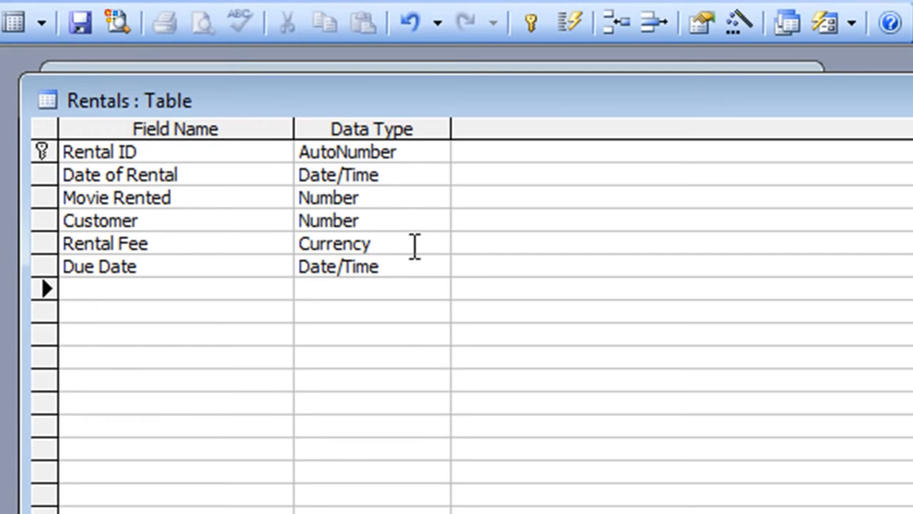
# Add Returned as a Yes/No field and Returned Date as Date/Time.
pyautogui.write('Retu')
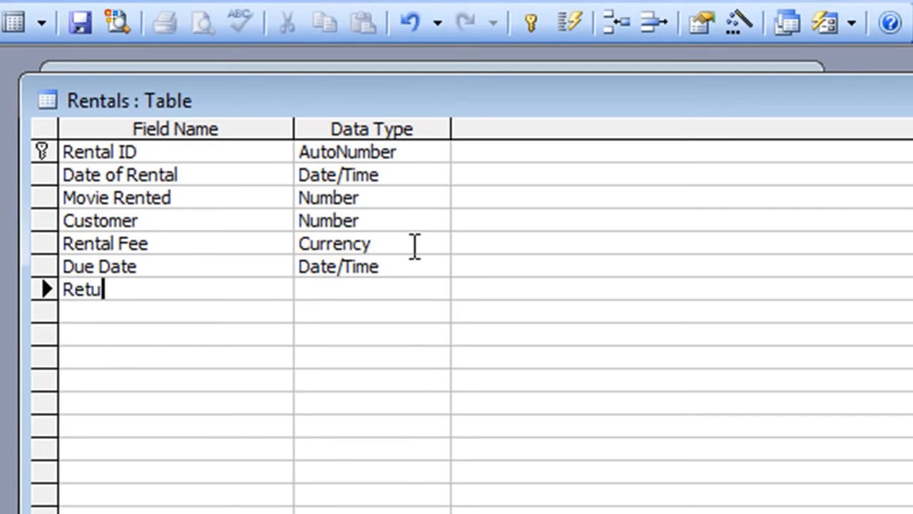
pyautogui.write('rned')
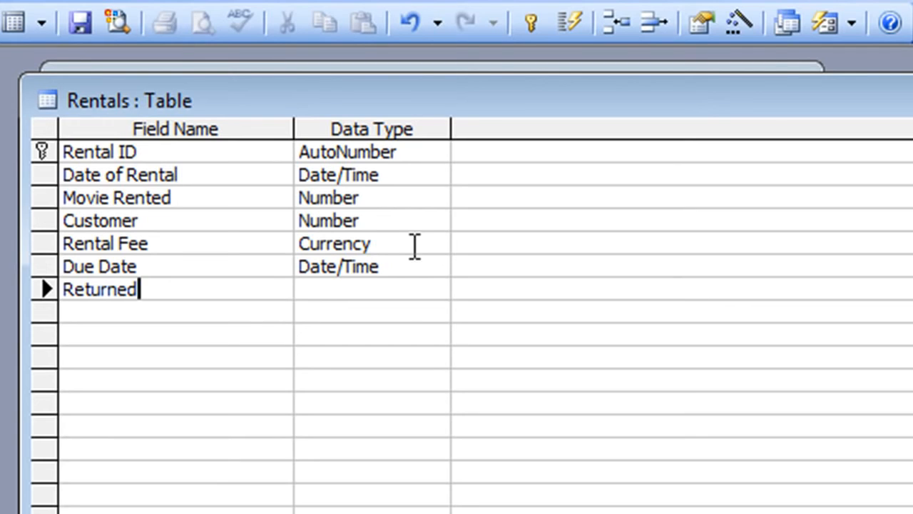
pyautogui.press('Tab')
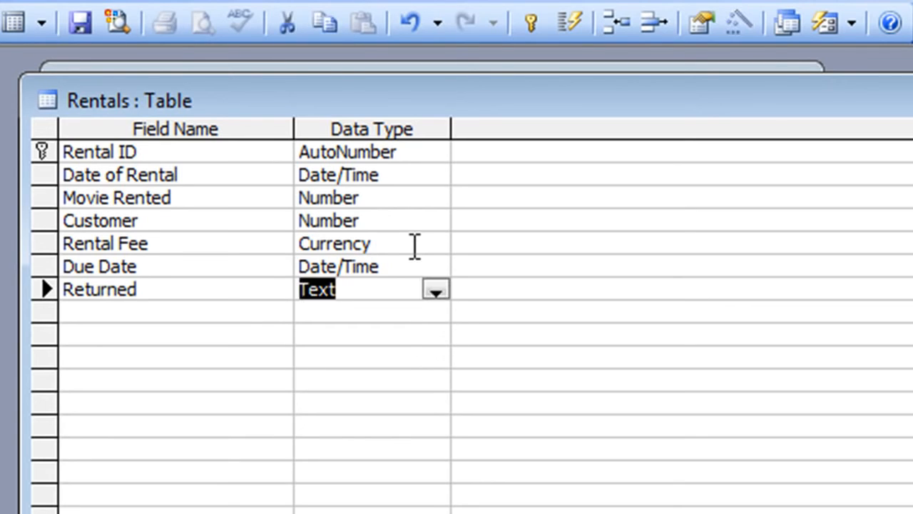
pyautogui.write('yes/No')
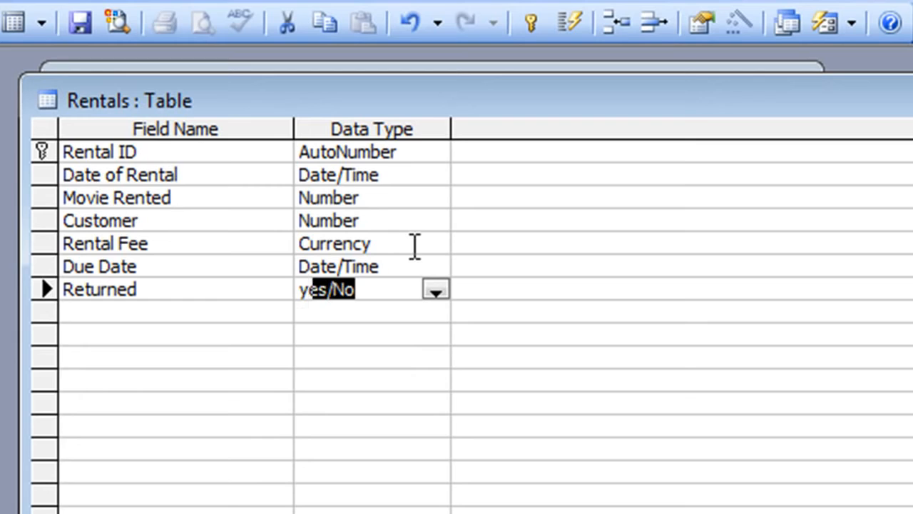
pyautogui.press('Tab')
pyautogui.press('Tab')
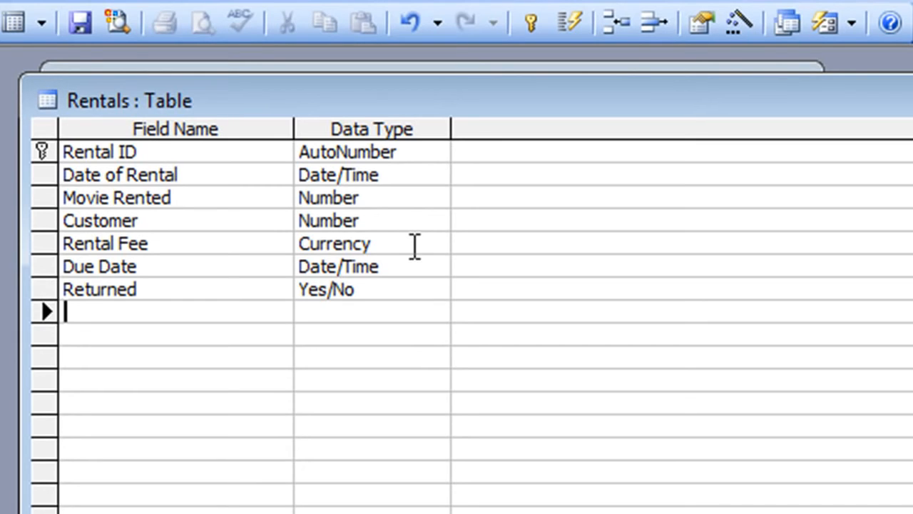
pyautogui.write('Retur')
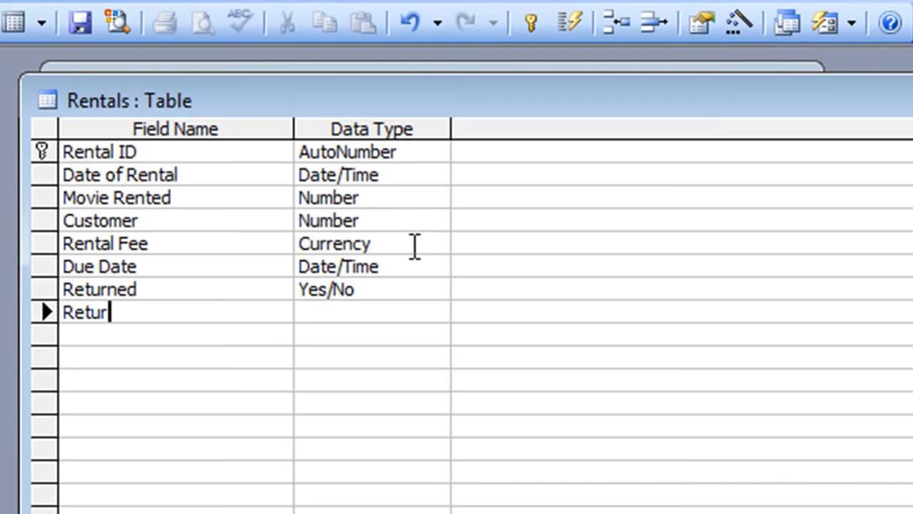
pyautogui.write('ned Date')
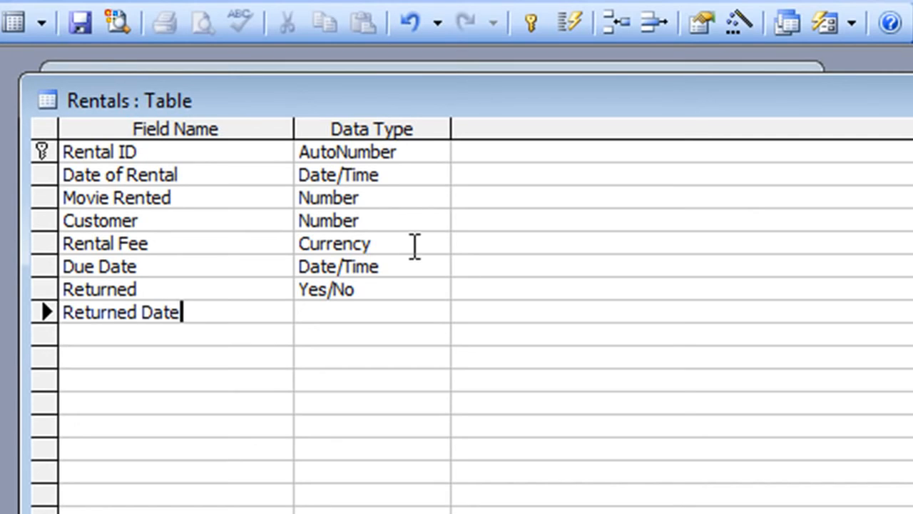
pyautogui.press('Tab')
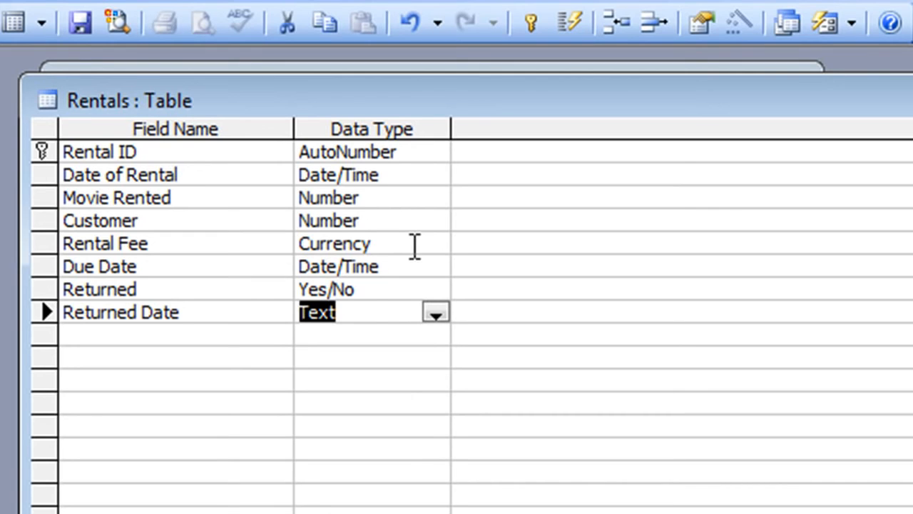
pyautogui.write('date/Tim')
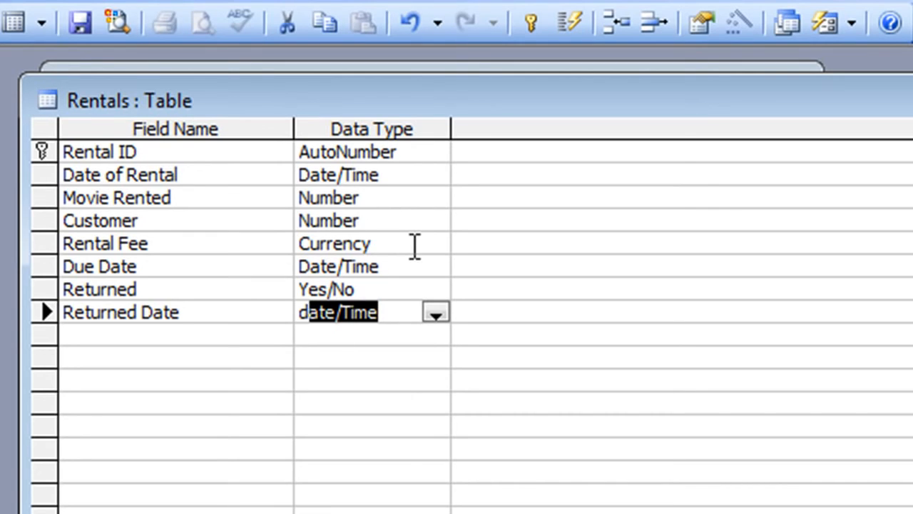
pyautogui.press('Tab')
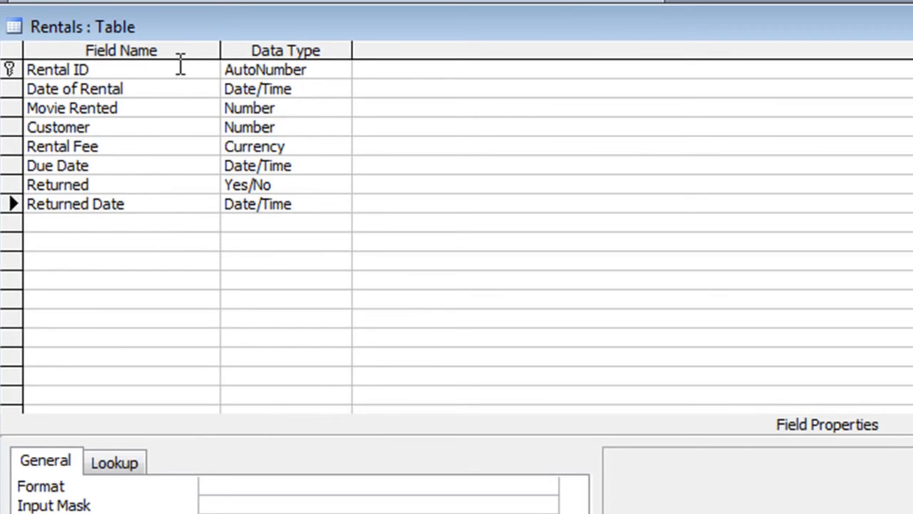
# Give Date of Rental Short Date format, default value date(), and Required set to Yes.
pyautogui.click(149, 88)
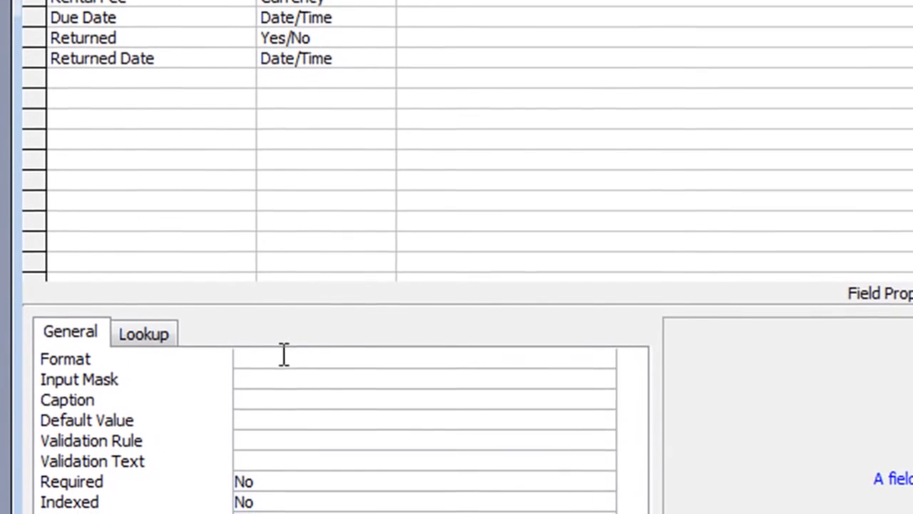
pyautogui.click(274, 389)
pyautogui.click(592, 392)
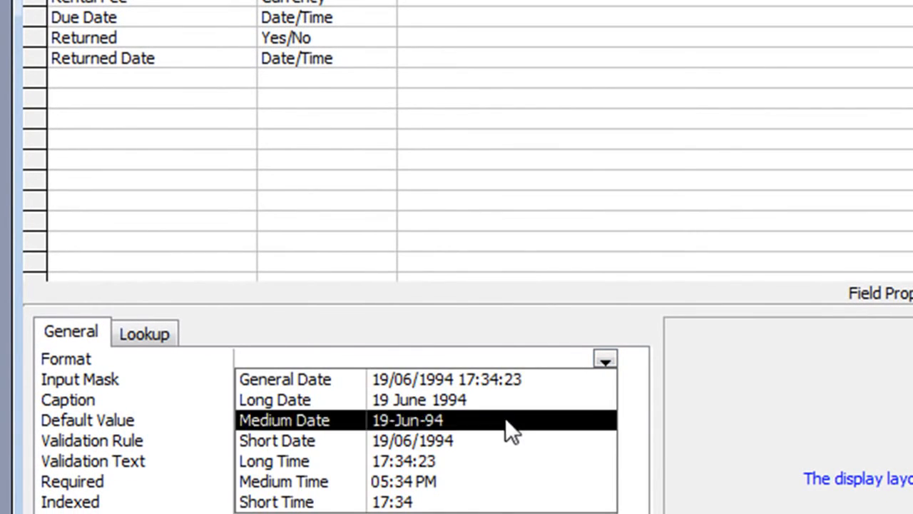
pyautogui.click(384, 442)
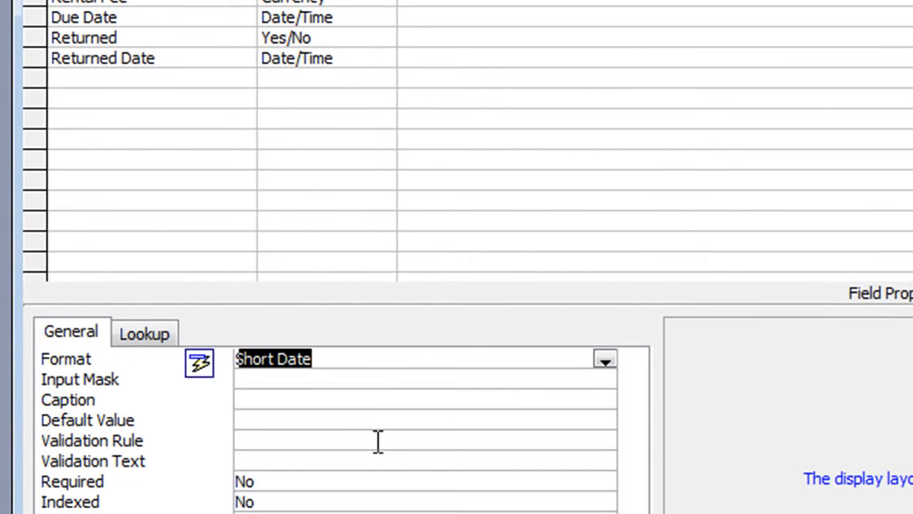
pyautogui.click(273, 416)
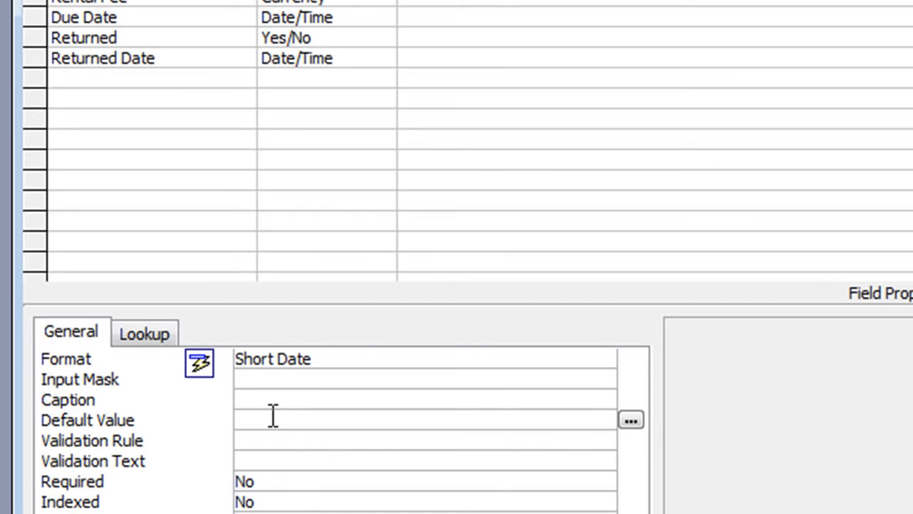
pyautogui.write('date')
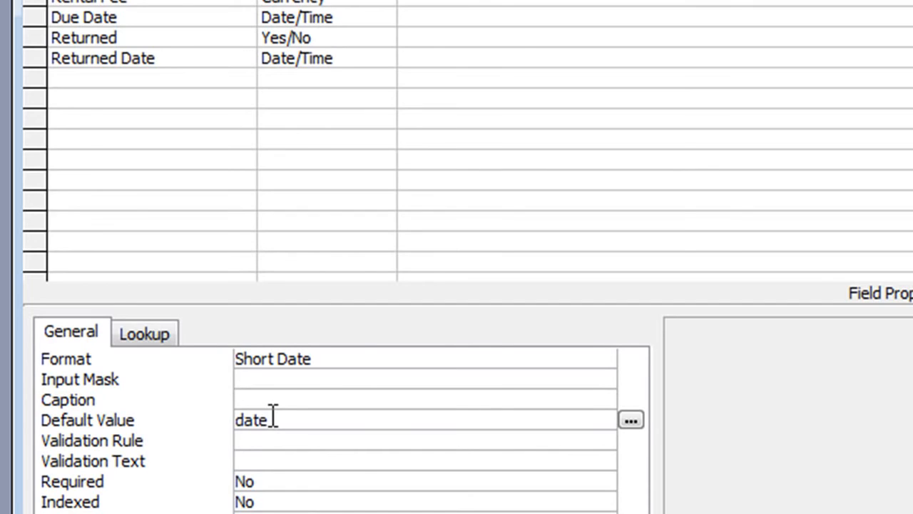
pyautogui.write('()')
pyautogui.click(247, 480)
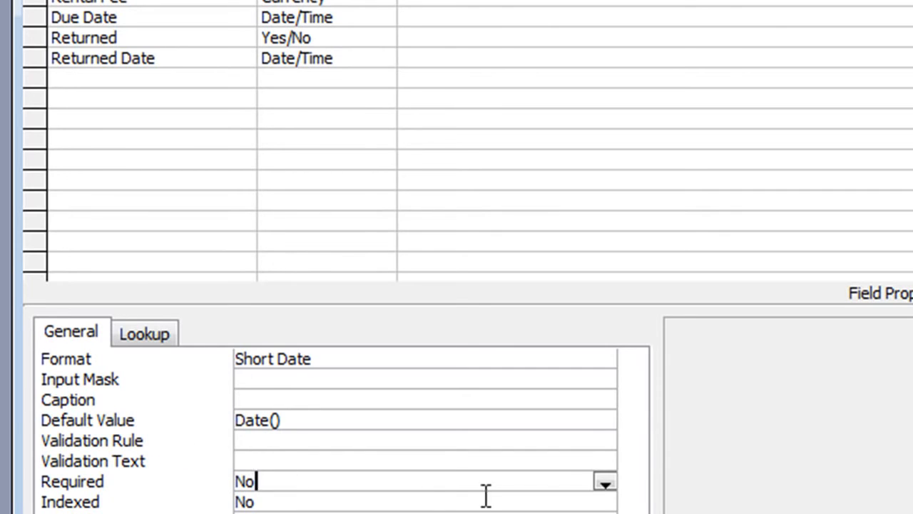
pyautogui.click(606, 485)
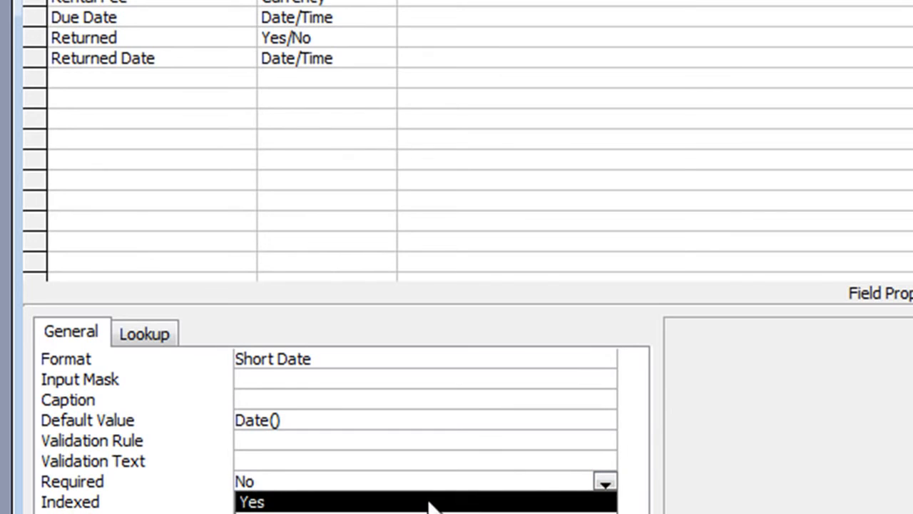
pyautogui.click(429, 502)
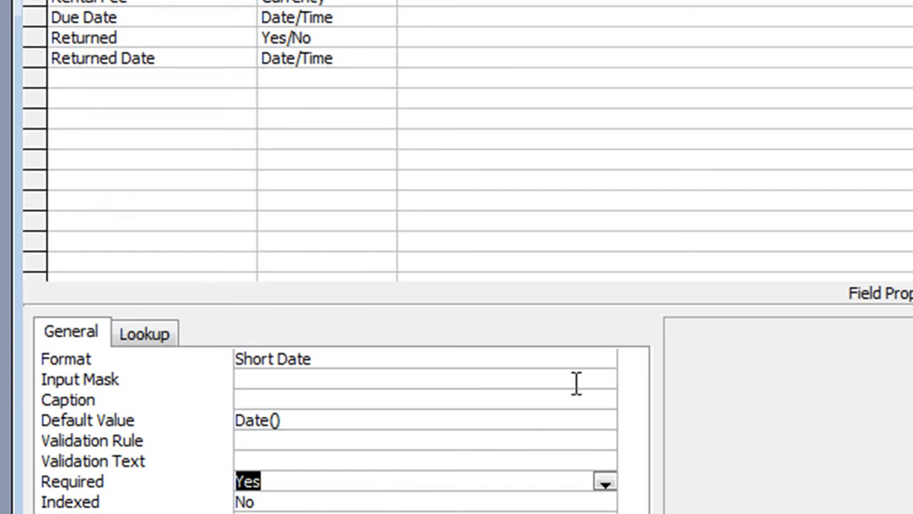
pyautogui.click(190, 17)
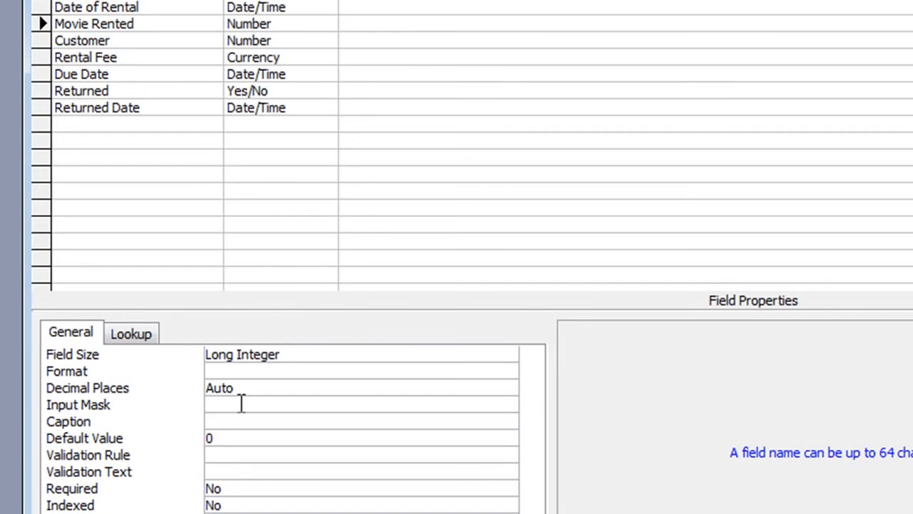
# Clear Movie Rented's default value of 0 and set its Required property to Yes.
pyautogui.click(224, 438)
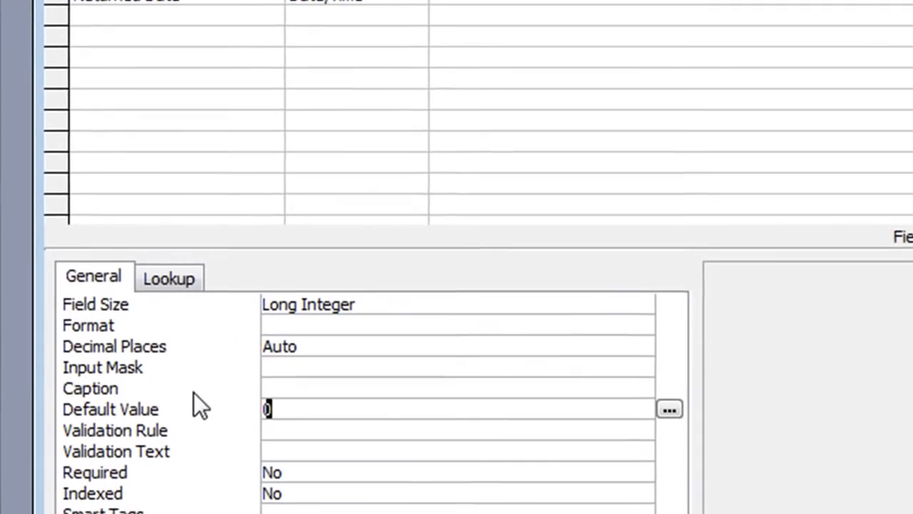
pyautogui.press('BackSpace')
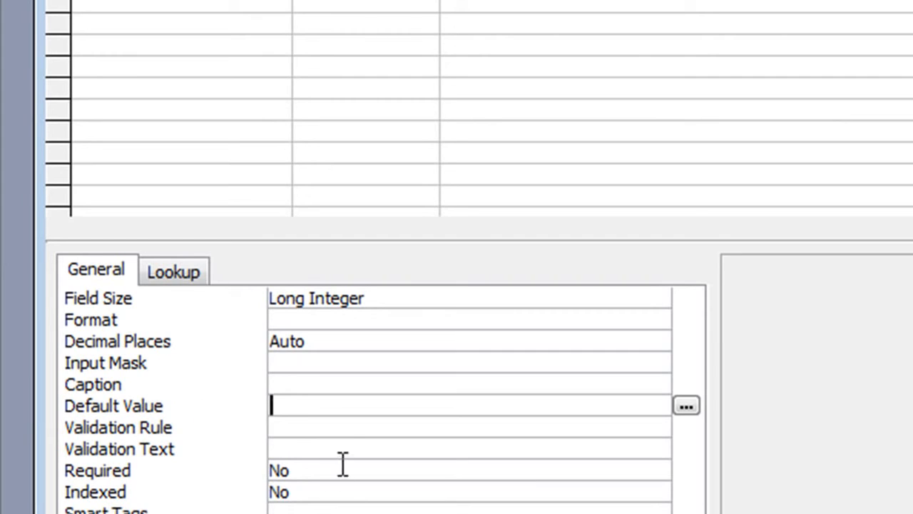
pyautogui.click(428, 472)
pyautogui.click(657, 473)
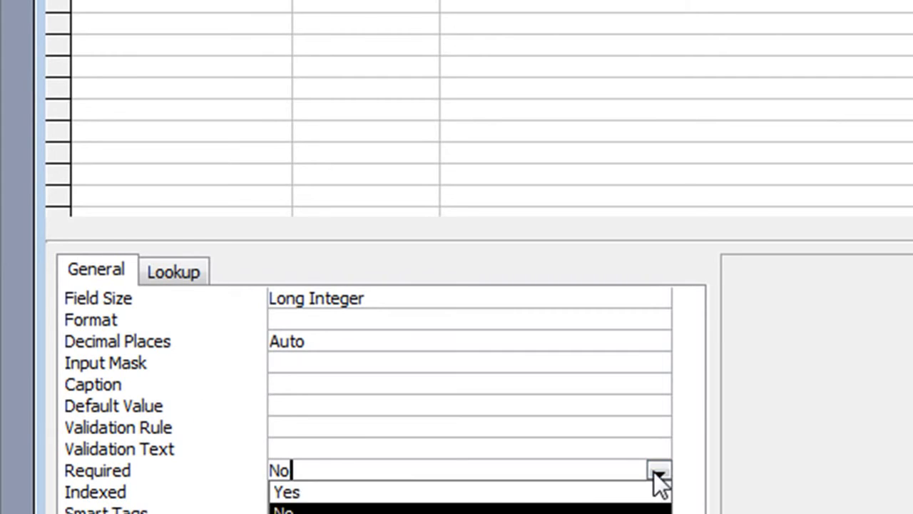
pyautogui.click(538, 494)
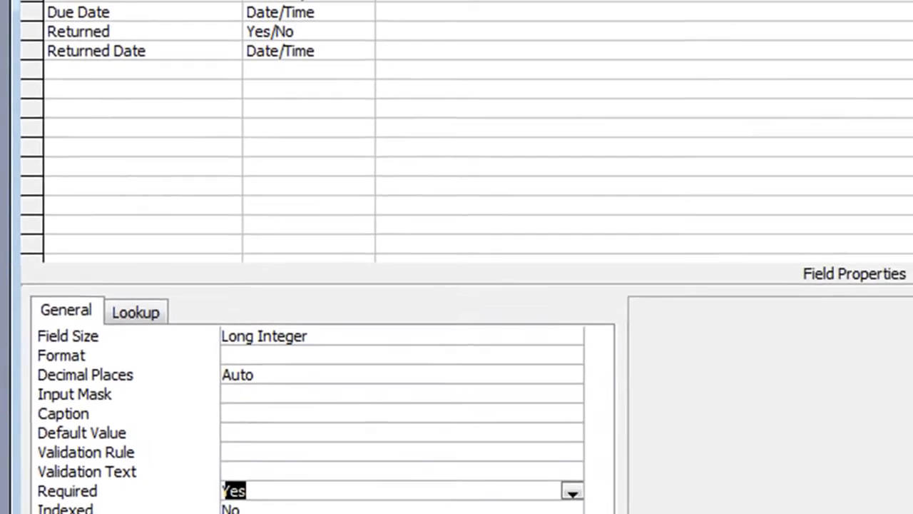
# Remove Customer's default value of 0 and make Customer a required field.
pyautogui.click(190, 20)
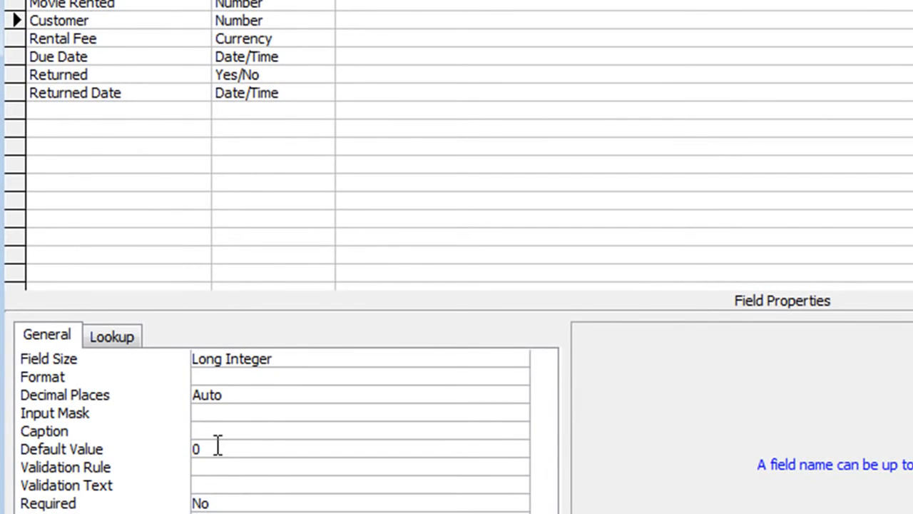
pyautogui.moveTo(218, 446); pyautogui.dragTo(165, 455)
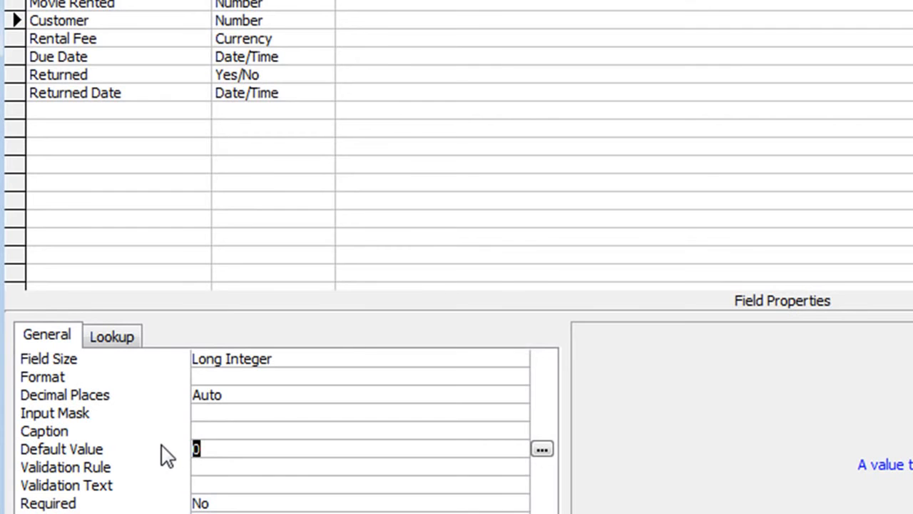
pyautogui.press('BackSpace')
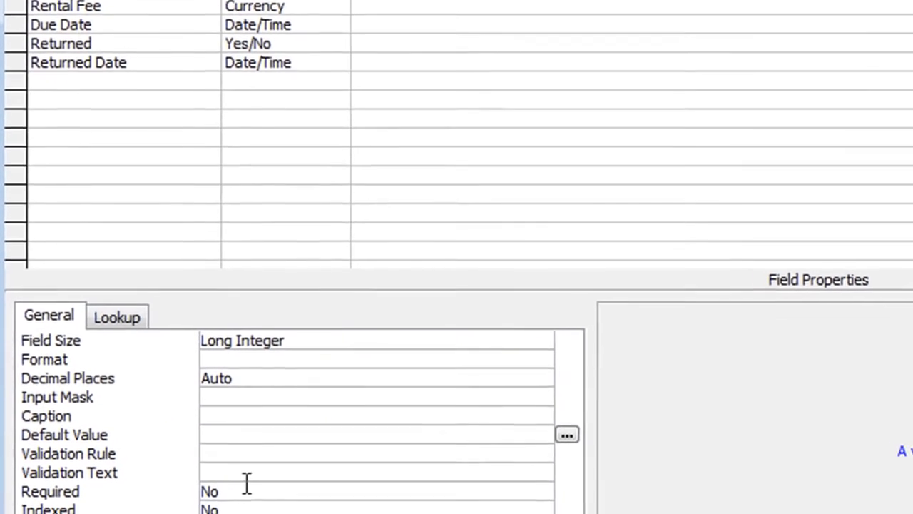
pyautogui.click(250, 504)
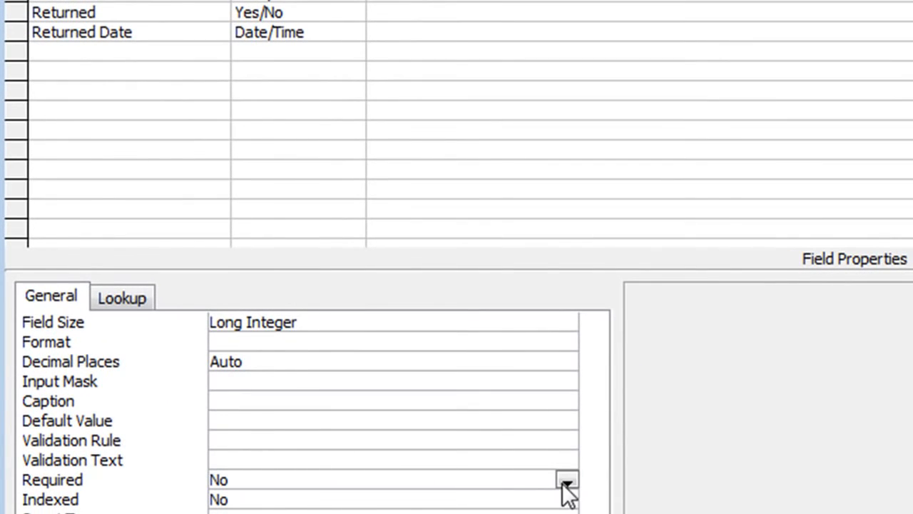
pyautogui.click(566, 481)
pyautogui.click(319, 500)
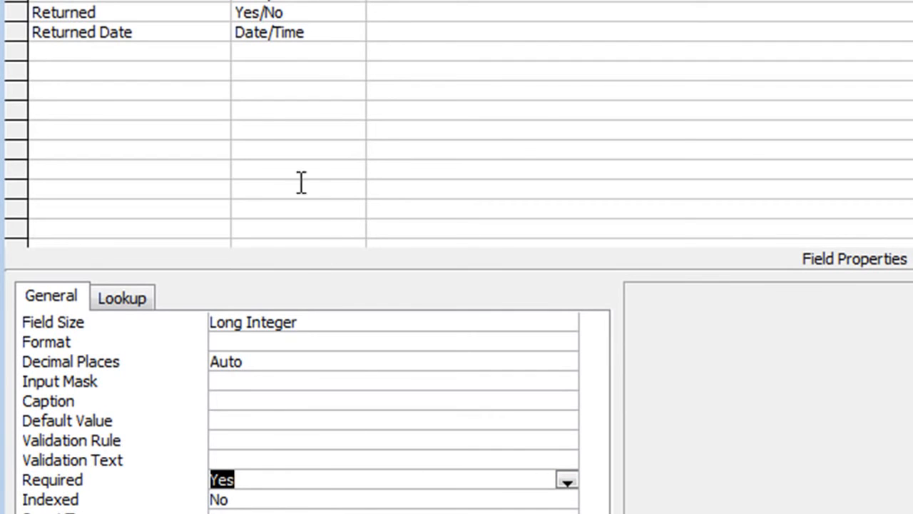
# Remove Rental Fee's default value of 0 and set its Required property to Yes.
pyautogui.click(145, 24)
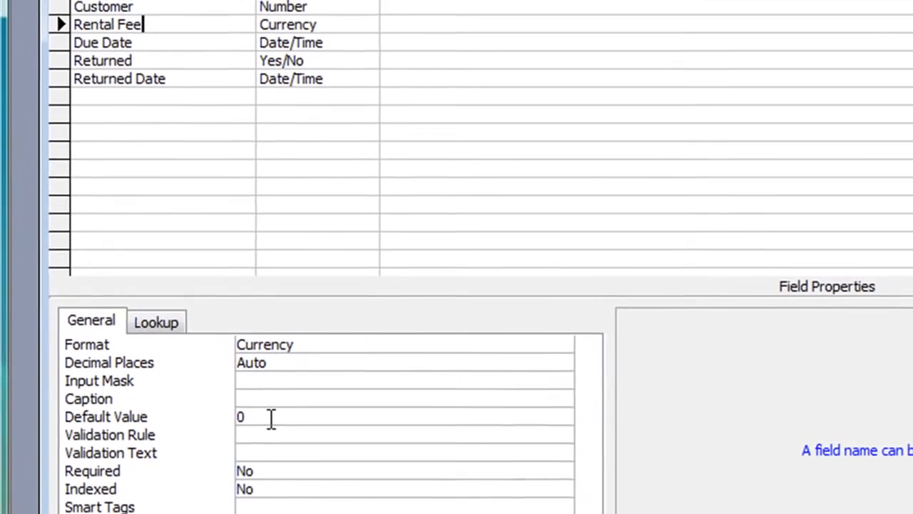
pyautogui.click(272, 419)
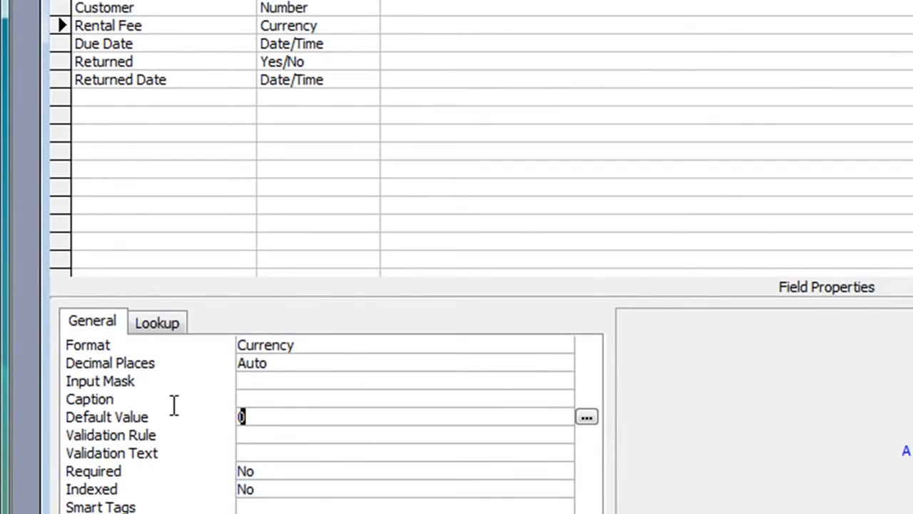
pyautogui.click(179, 417)
pyautogui.press('BackSpace')
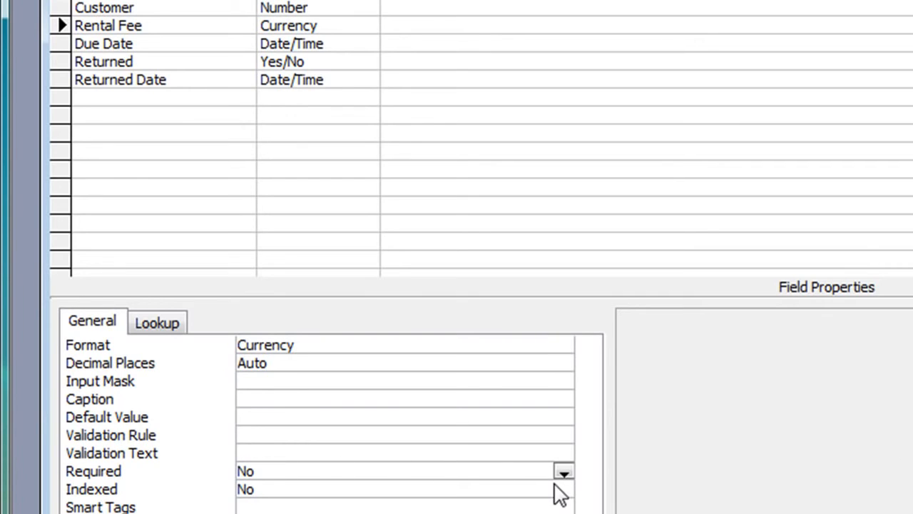
pyautogui.click(563, 474)
pyautogui.click(410, 491)
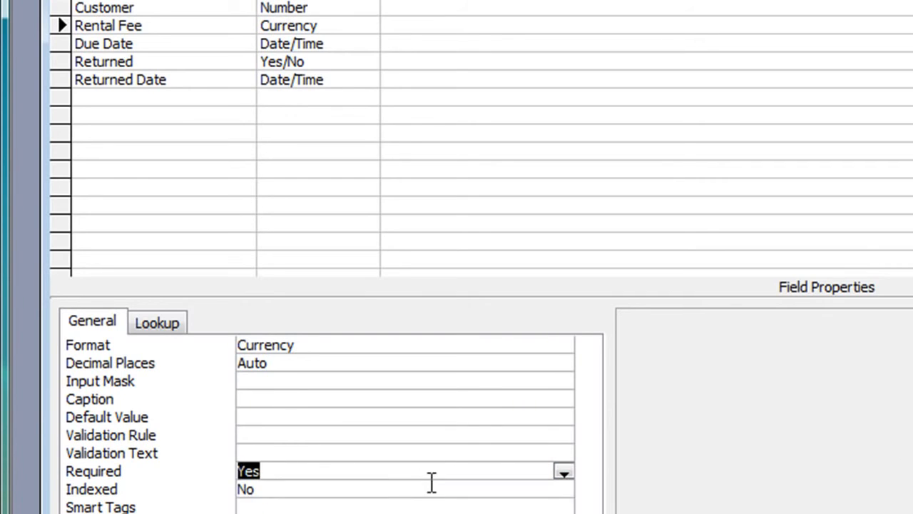
# Make Due Date required and format it as Short Date.
pyautogui.click(164, 43)
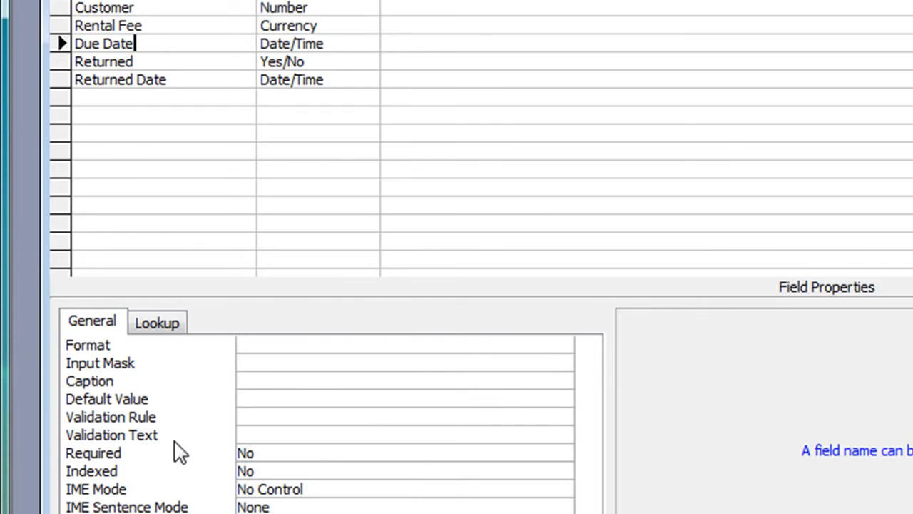
pyautogui.click(291, 454)
pyautogui.click(564, 454)
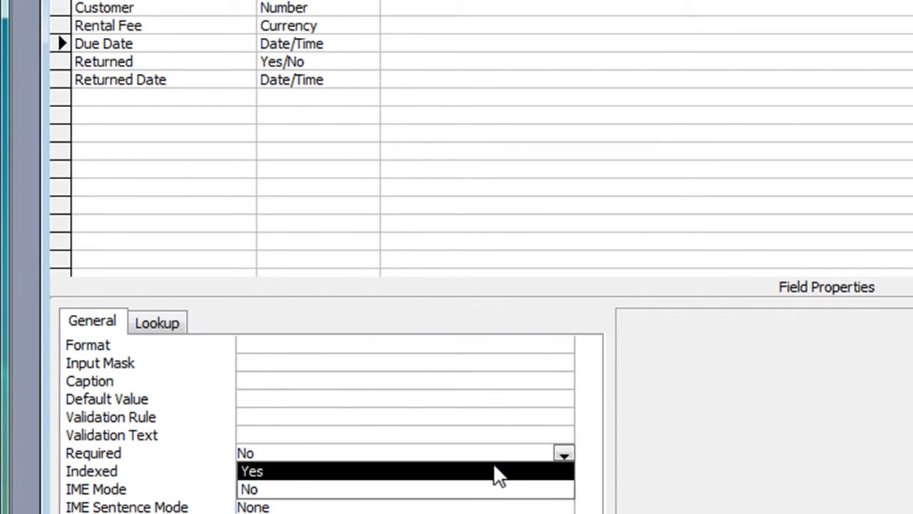
pyautogui.click(493, 470)
pyautogui.click(302, 345)
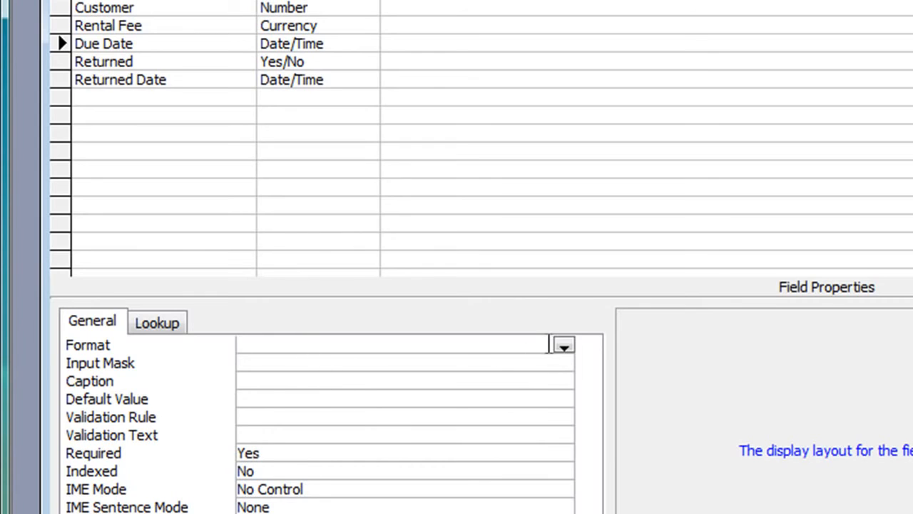
pyautogui.click(564, 346)
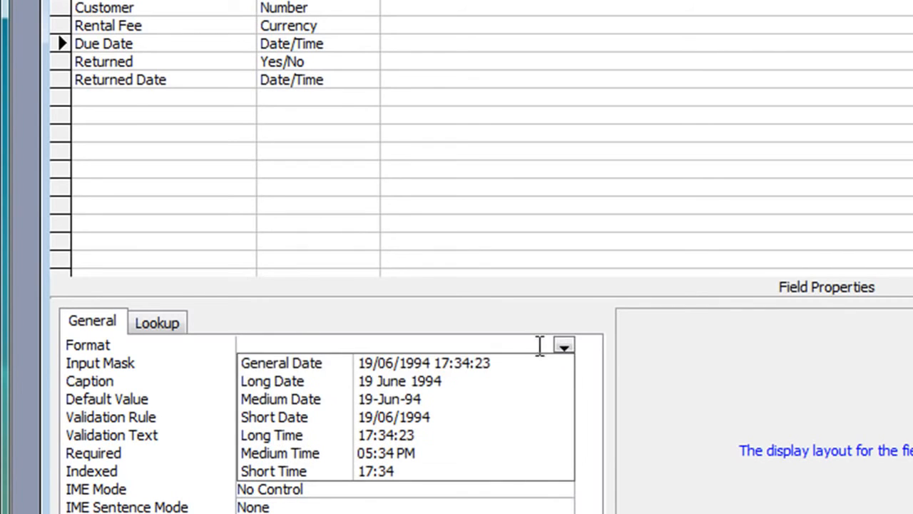
pyautogui.click(352, 416)
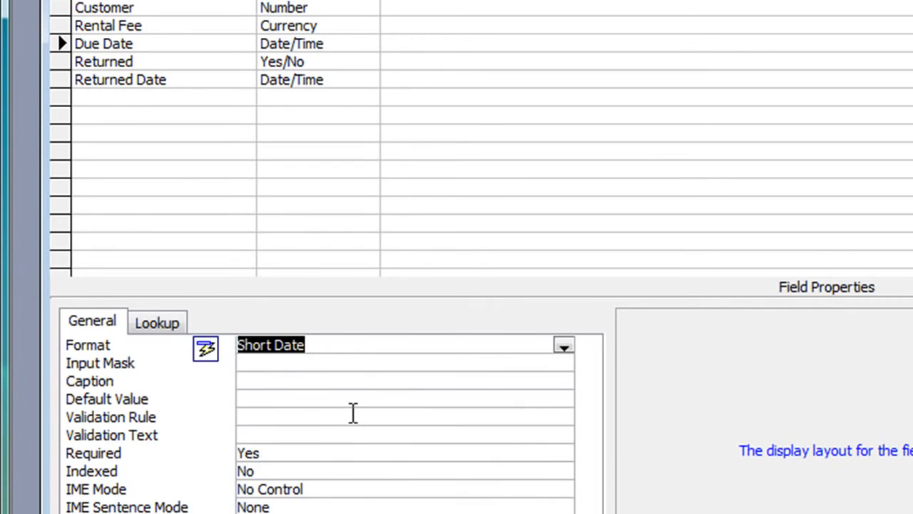
# Set the Returned Date field's Format to Short Date.
pyautogui.click(200, 60)
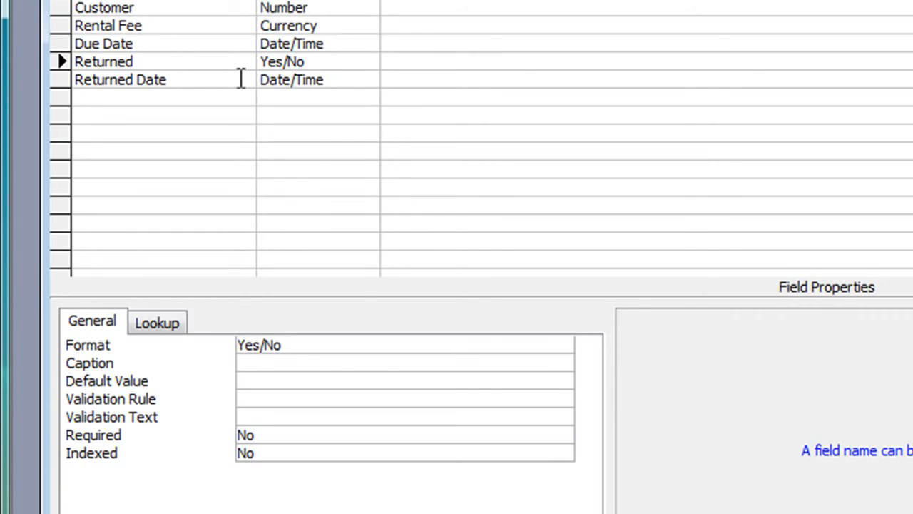
pyautogui.click(184, 76)
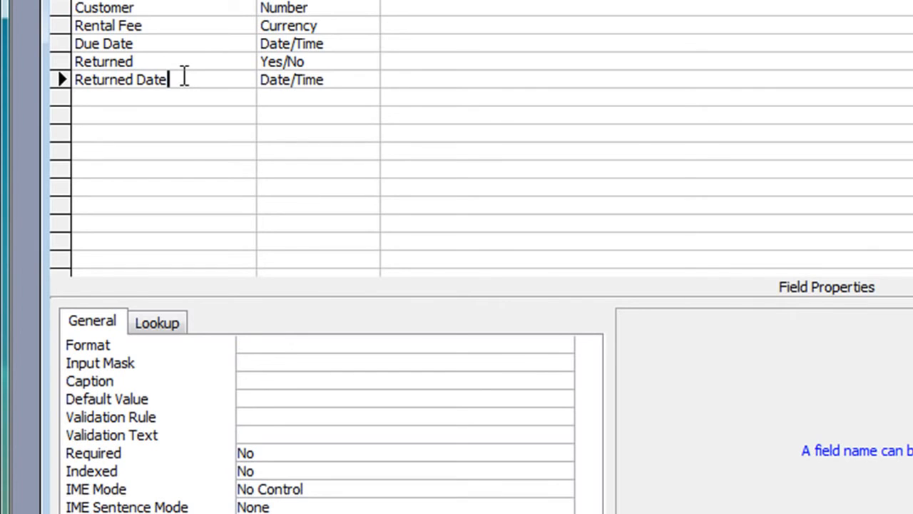
pyautogui.click(291, 339)
pyautogui.click(564, 347)
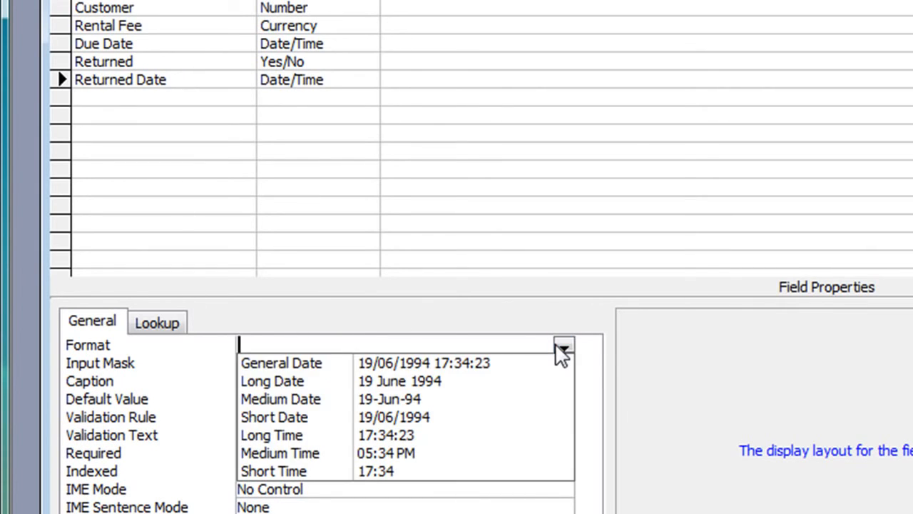
pyautogui.click(369, 424)
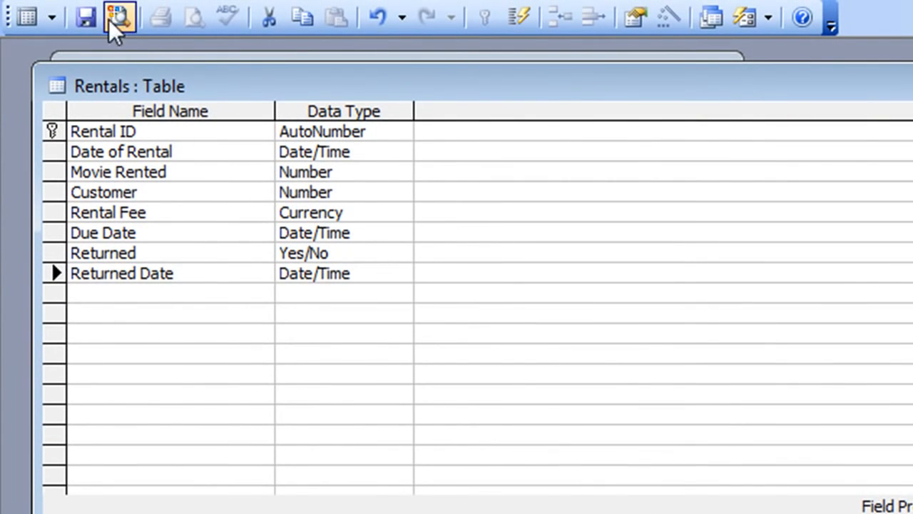
# Save the Rentals design and, in Datasheet view, choose Star Wars as Movie Rented.
pyautogui.click(87, 12)
pyautogui.click(27, 17)
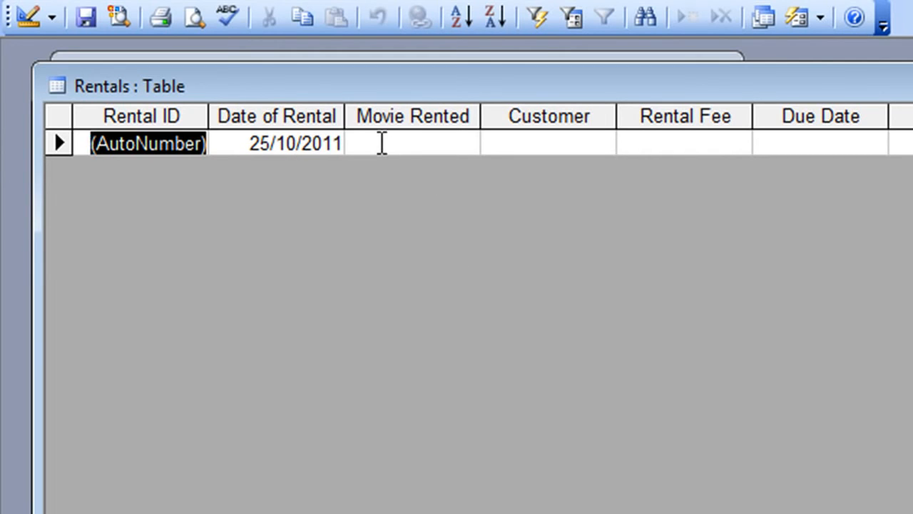
pyautogui.click(382, 142)
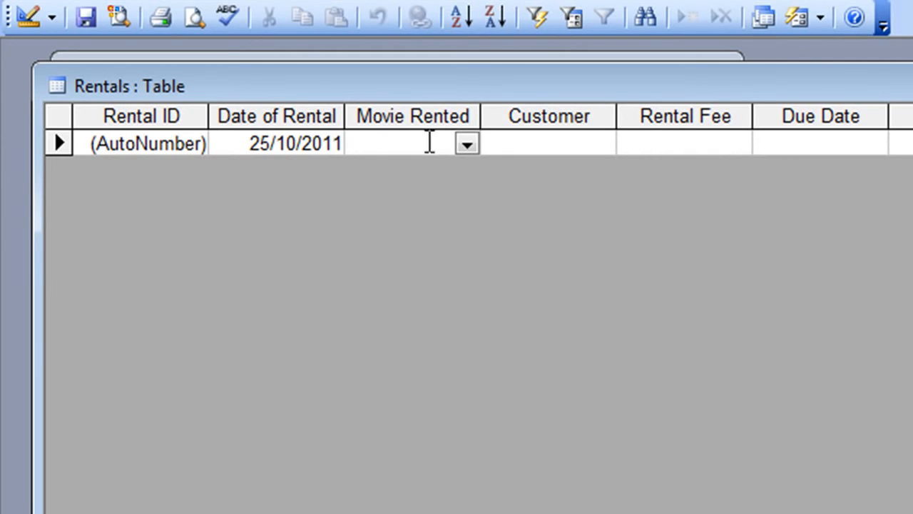
pyautogui.click(467, 144)
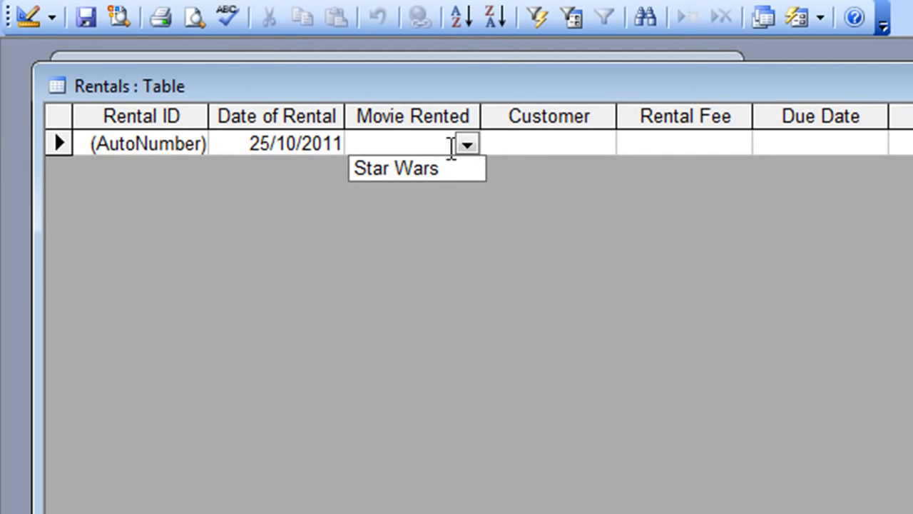
pyautogui.click(377, 166)
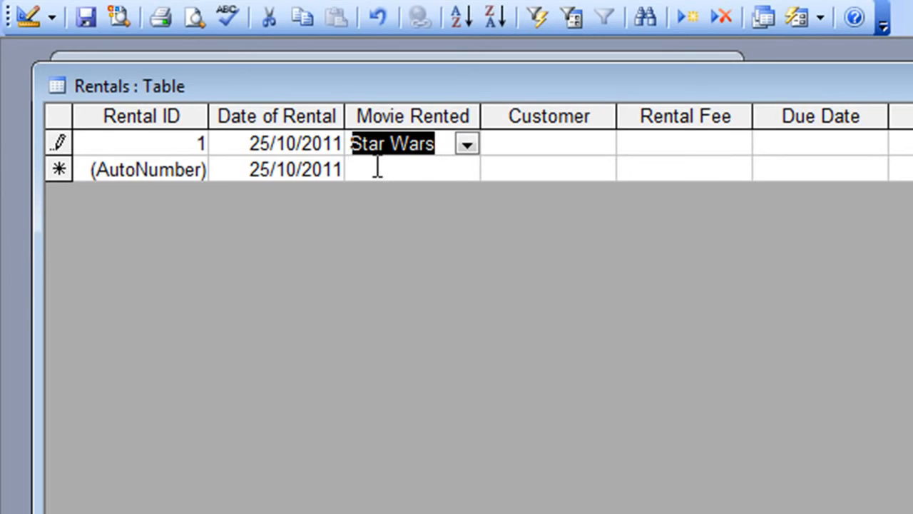
# Pick the only listed customer from the Customer lookup for this rental.
pyautogui.click(536, 151)
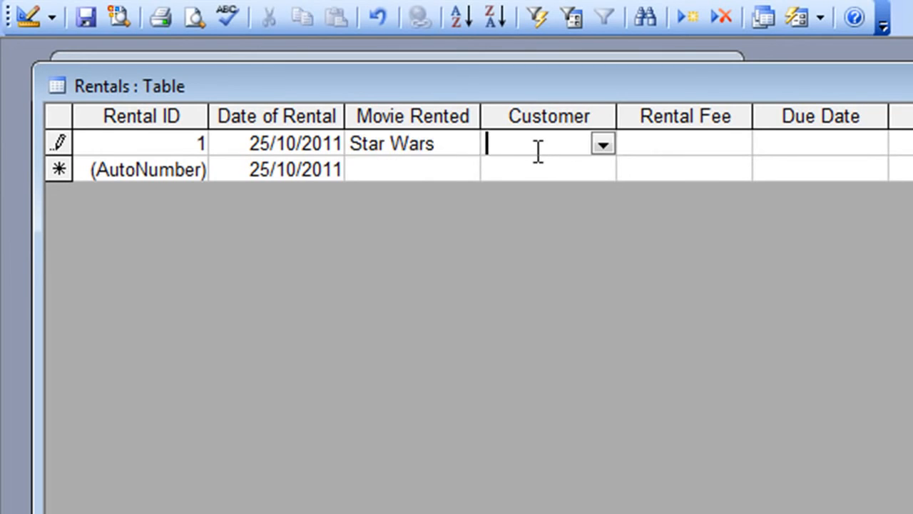
pyautogui.click(600, 146)
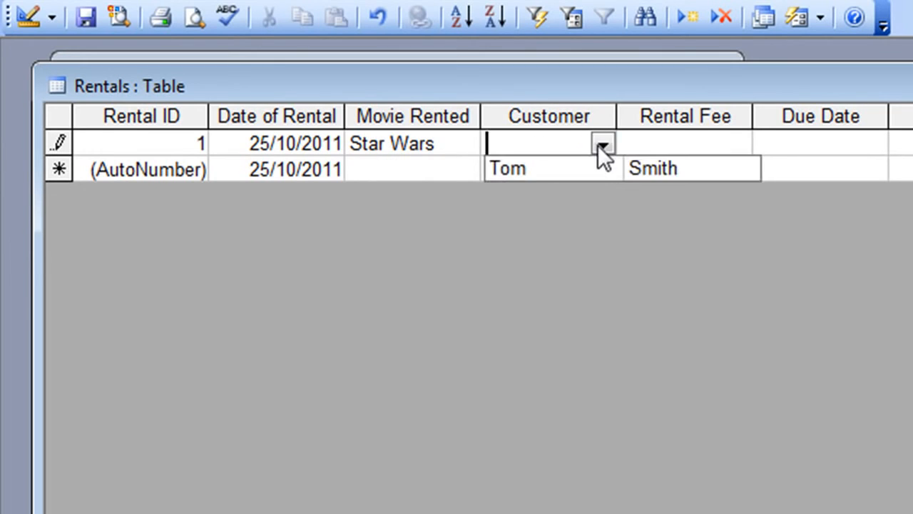
pyautogui.click(515, 169)
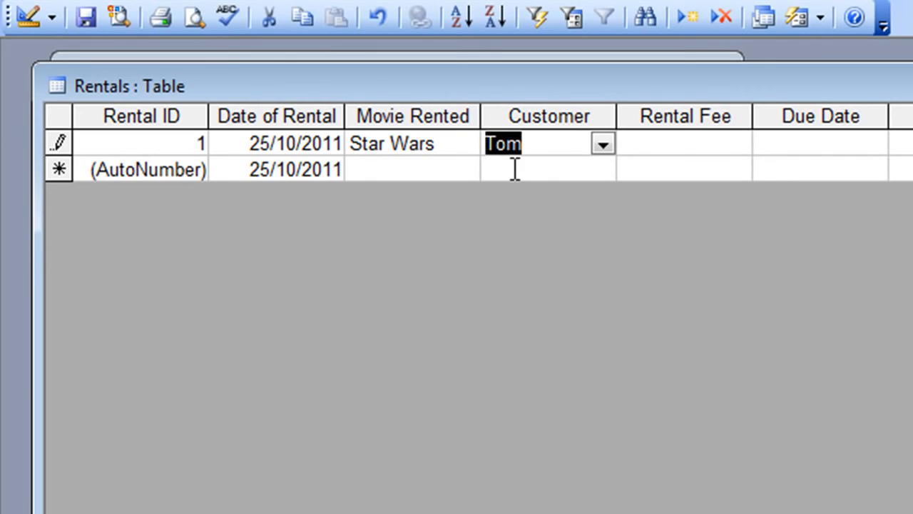
pyautogui.click(604, 145)
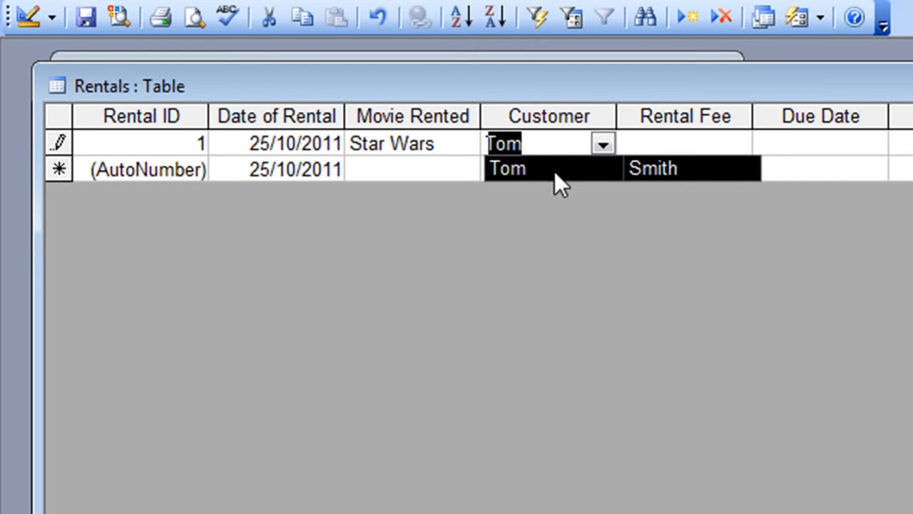
pyautogui.click(600, 145)
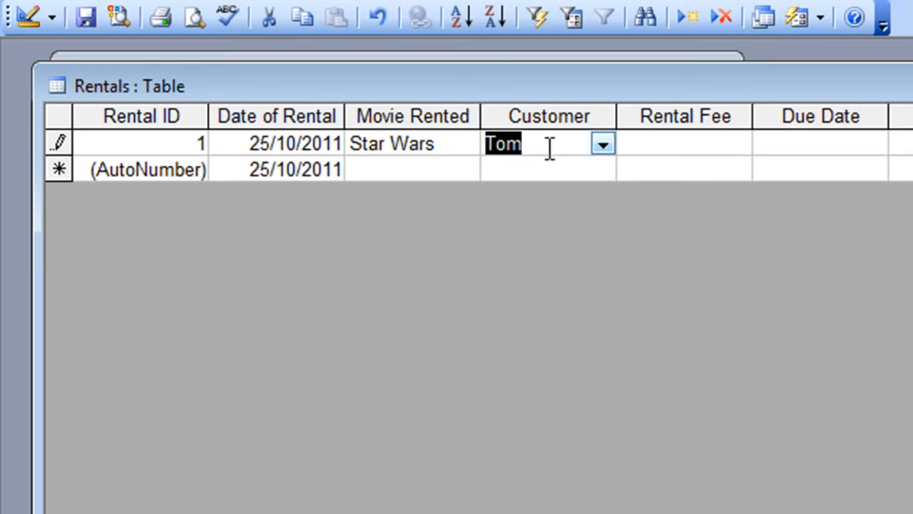
# Enter a rental fee of 2.955 and a due date of 28/10.
pyautogui.click(663, 143)
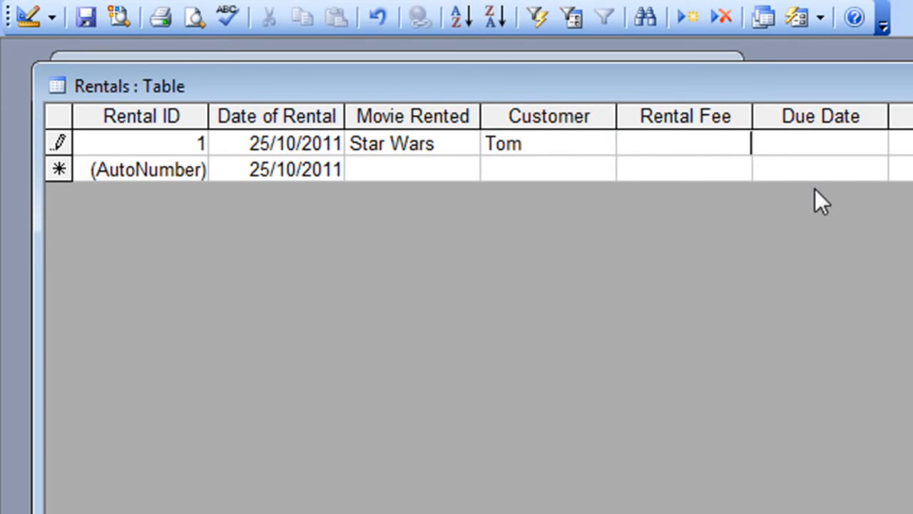
pyautogui.write('2.955')
pyautogui.press('Tab')
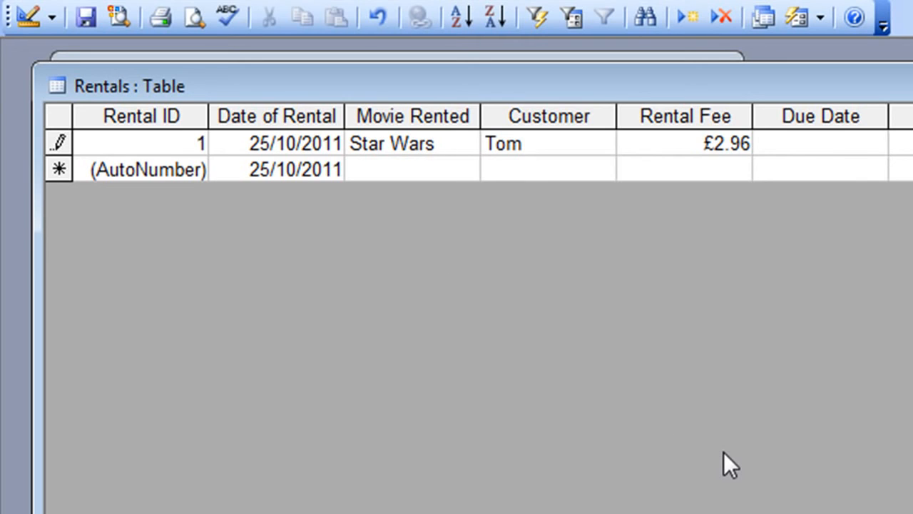
pyautogui.write('28/10')
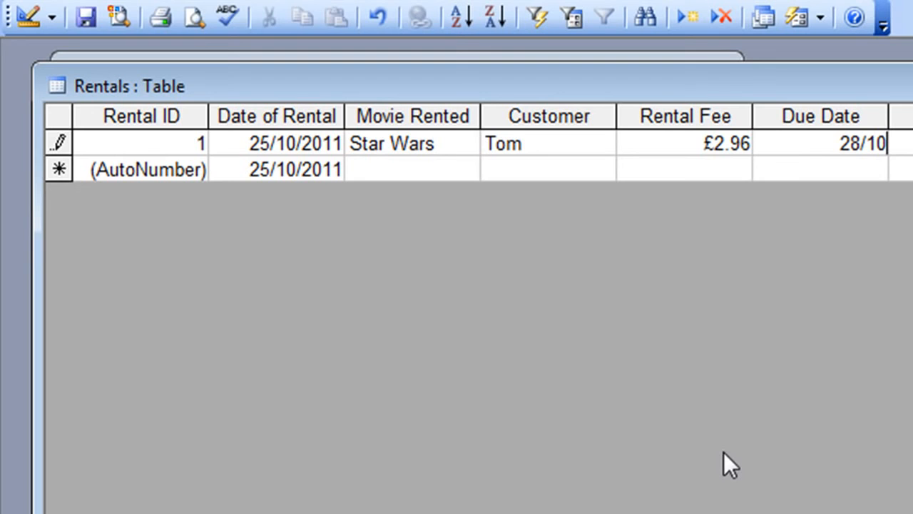
pyautogui.press('Tab')
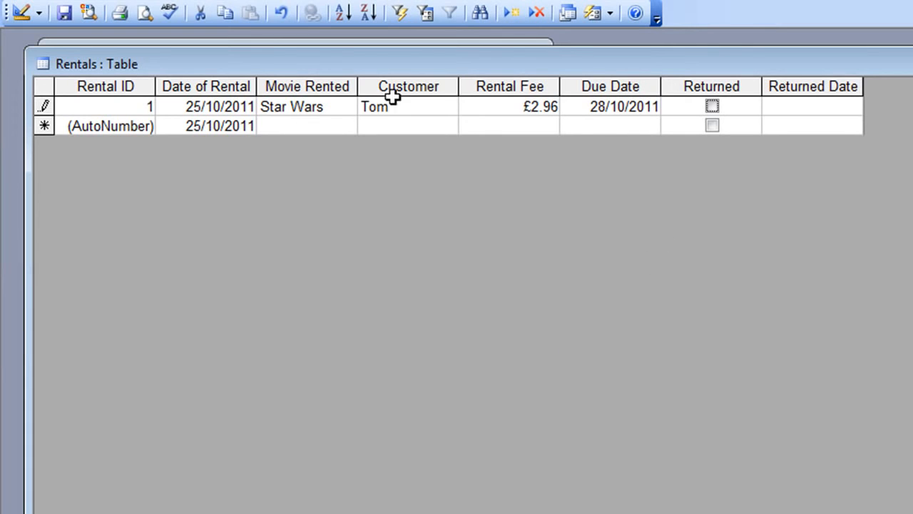
# Change the first record's rental fee to 2.99, save the record, and close the Rentals table.
pyautogui.click(314, 125)
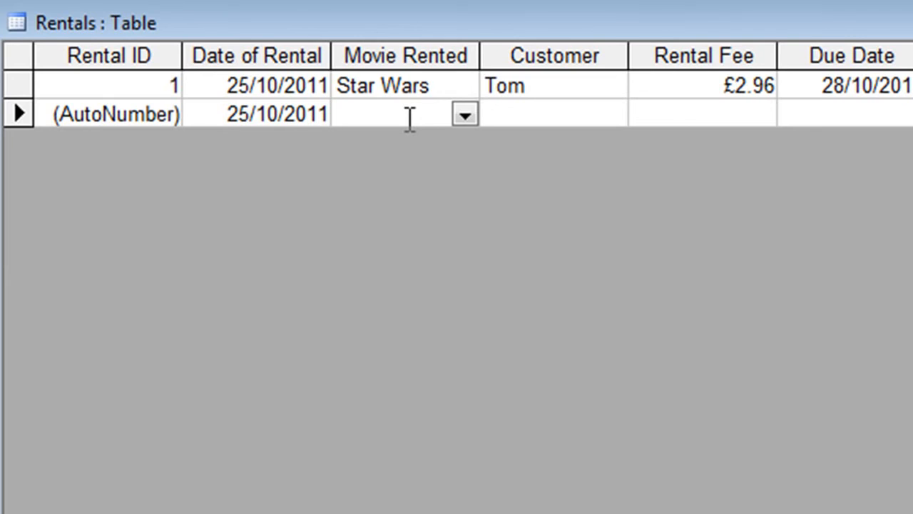
pyautogui.click(688, 86)
pyautogui.moveTo(692, 86); pyautogui.dragTo(799, 85)
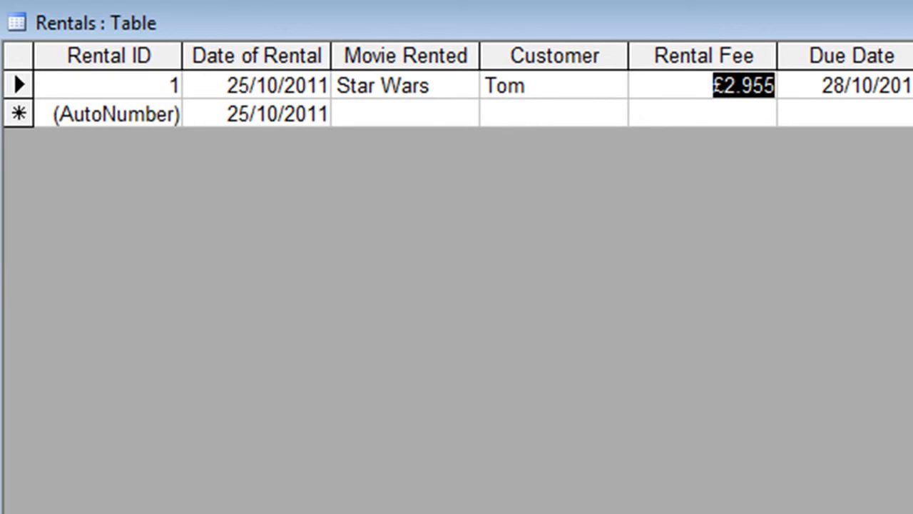
pyautogui.press('F2')
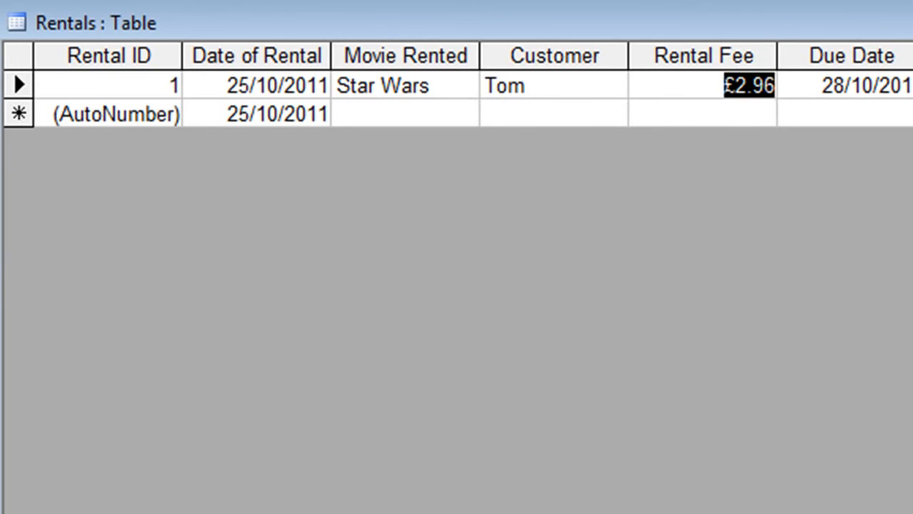
pyautogui.write('2.99')
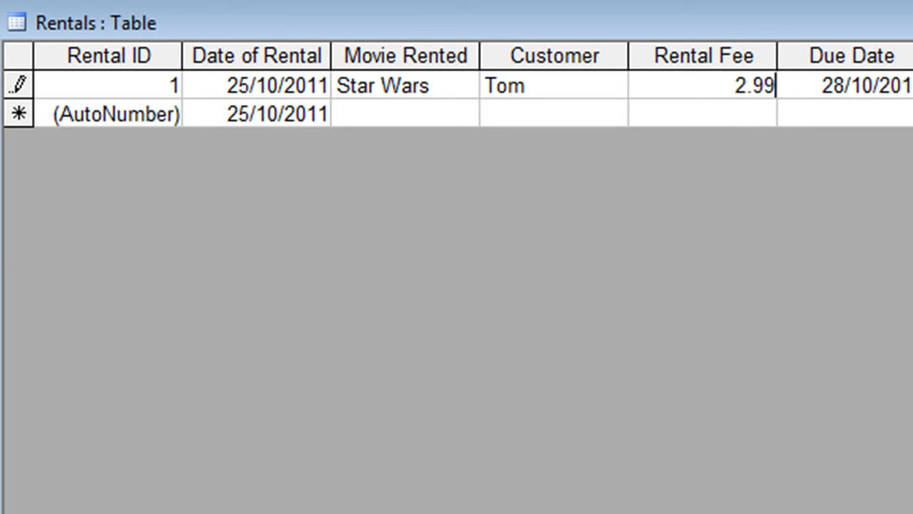
pyautogui.press('Tab')
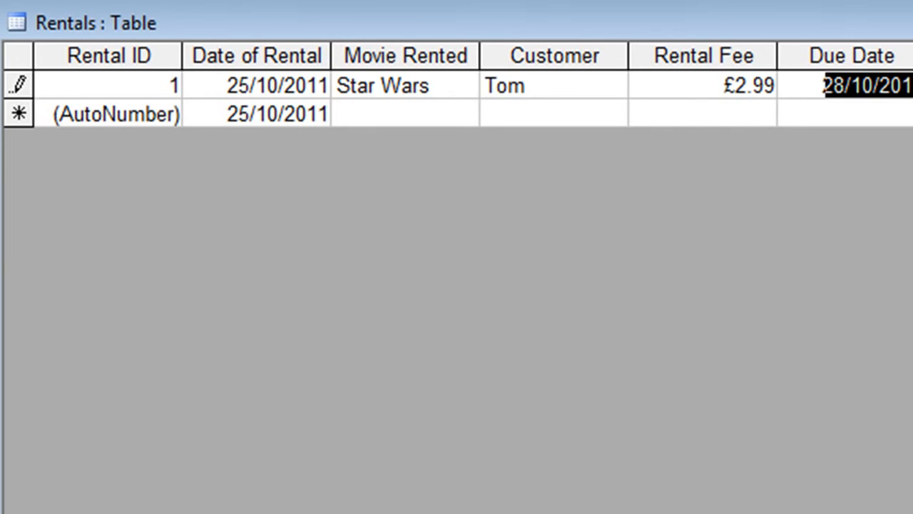
pyautogui.click(354, 107)
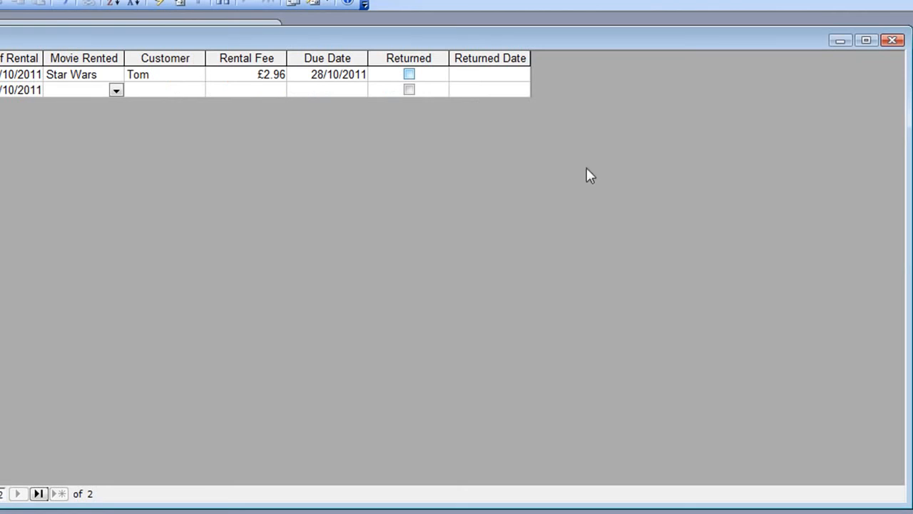
pyautogui.click(892, 40)
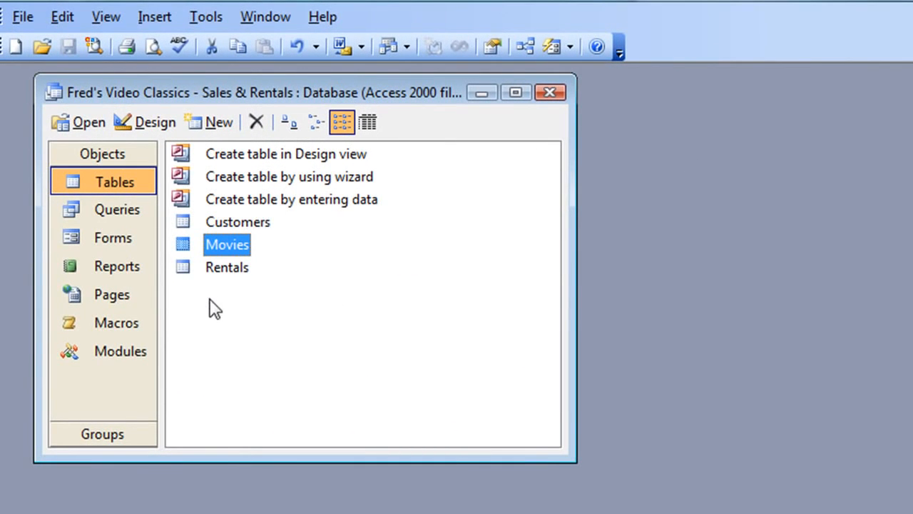
# Open the Relationships window and spread out the Movies, Rentals and Customers field lists.
pyautogui.click(214, 267)
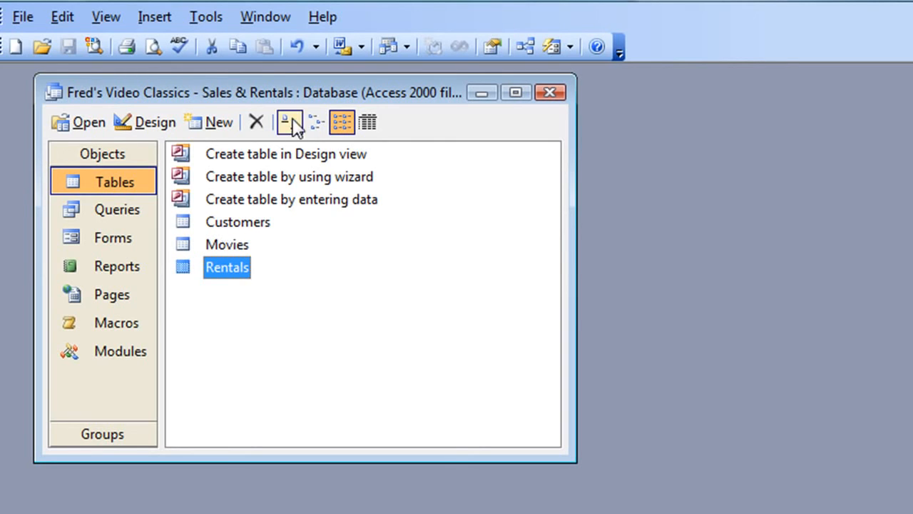
pyautogui.click(525, 48)
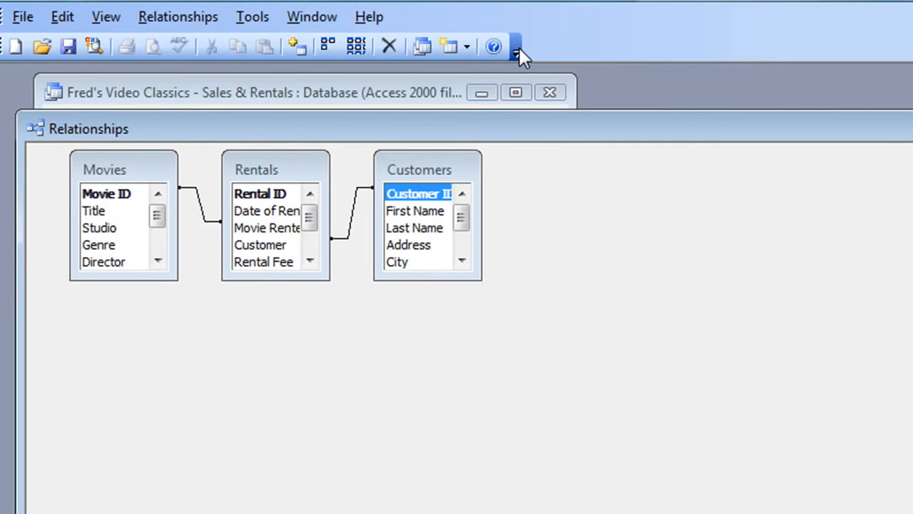
pyautogui.moveTo(553, 134); pyautogui.dragTo(536, 85)
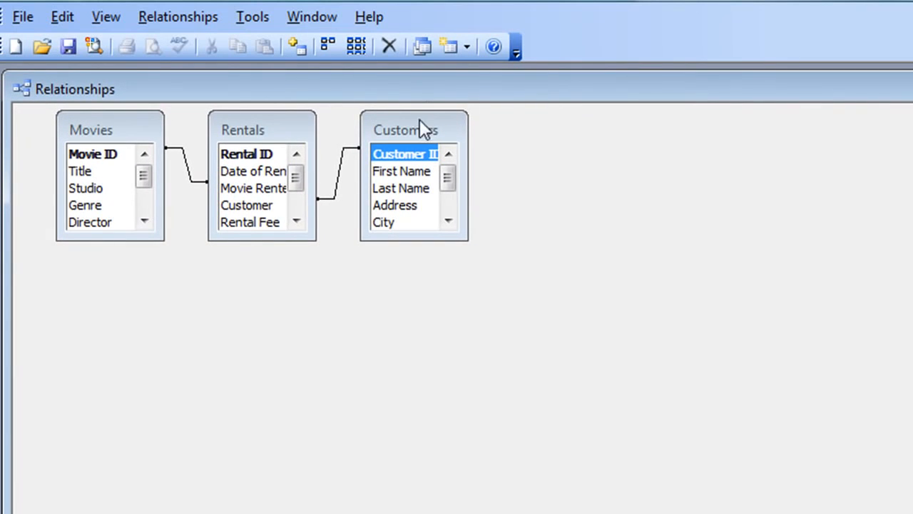
pyautogui.moveTo(408, 125); pyautogui.dragTo(496, 149)
pyautogui.moveTo(276, 129); pyautogui.dragTo(365, 140)
pyautogui.moveTo(116, 136); pyautogui.dragTo(189, 219)
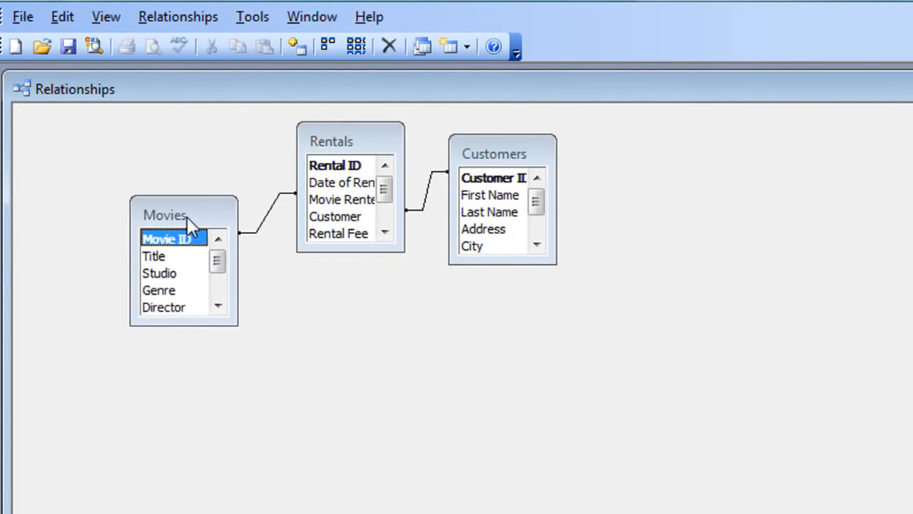
pyautogui.moveTo(482, 139); pyautogui.dragTo(479, 187)
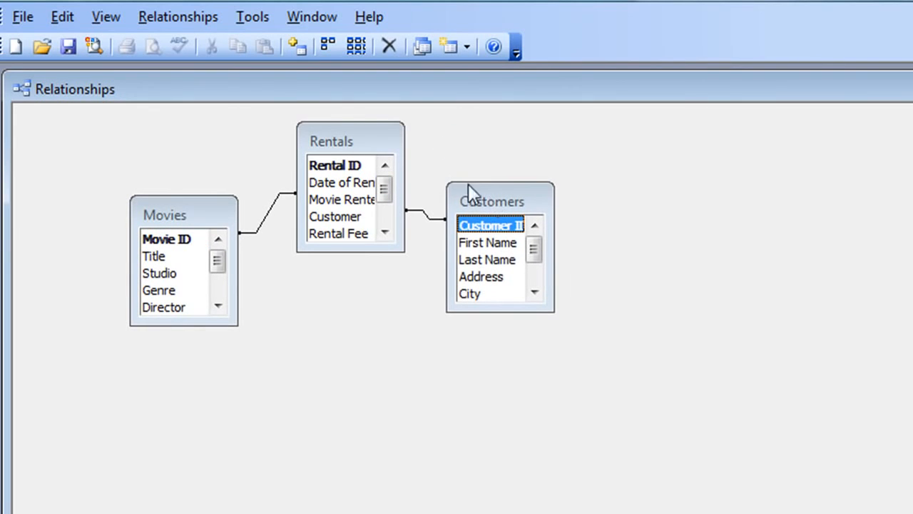
pyautogui.moveTo(341, 140)
pyautogui.mouseDown()
pyautogui.moveTo(341, 149)
pyautogui.moveTo(337, 139)
pyautogui.mouseUp()
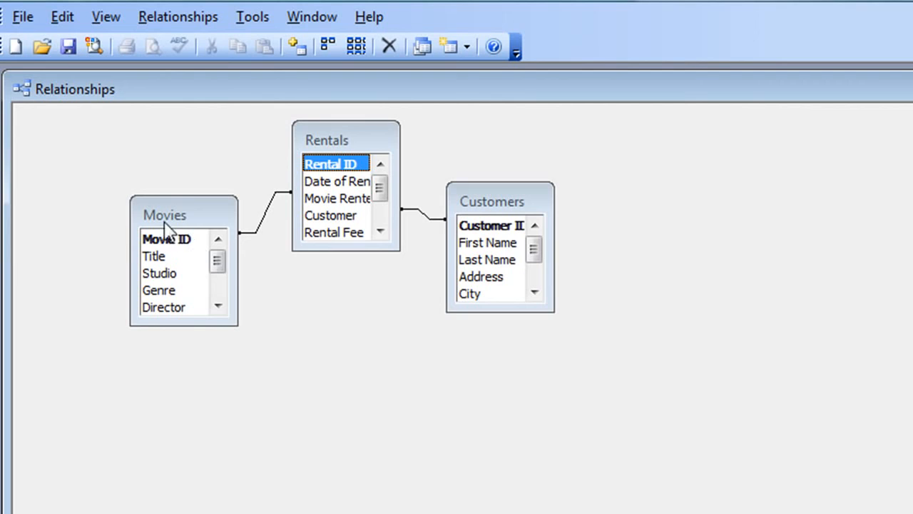
pyautogui.moveTo(341, 158); pyautogui.dragTo(218, 261)
# Point out the linked fields: Movie Rented, First Name, Customer ID and Movie ID.
pyautogui.click(368, 199)
pyautogui.moveTo(379, 189)
pyautogui.mouseDown()
pyautogui.moveTo(378, 218)
pyautogui.moveTo(381, 179)
pyautogui.mouseUp()
pyautogui.click(509, 242)
pyautogui.moveTo(533, 249)
pyautogui.mouseDown()
pyautogui.moveTo(536, 290)
pyautogui.moveTo(535, 252)
pyautogui.mouseUp()
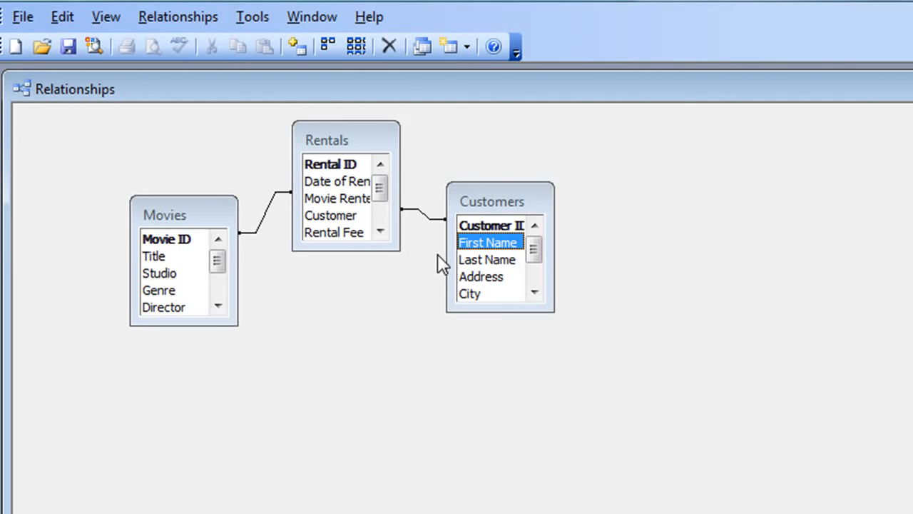
pyautogui.moveTo(379, 188)
pyautogui.mouseDown()
pyautogui.moveTo(376, 208)
pyautogui.moveTo(380, 177)
pyautogui.moveTo(380, 194)
pyautogui.moveTo(378, 185)
pyautogui.mouseUp()
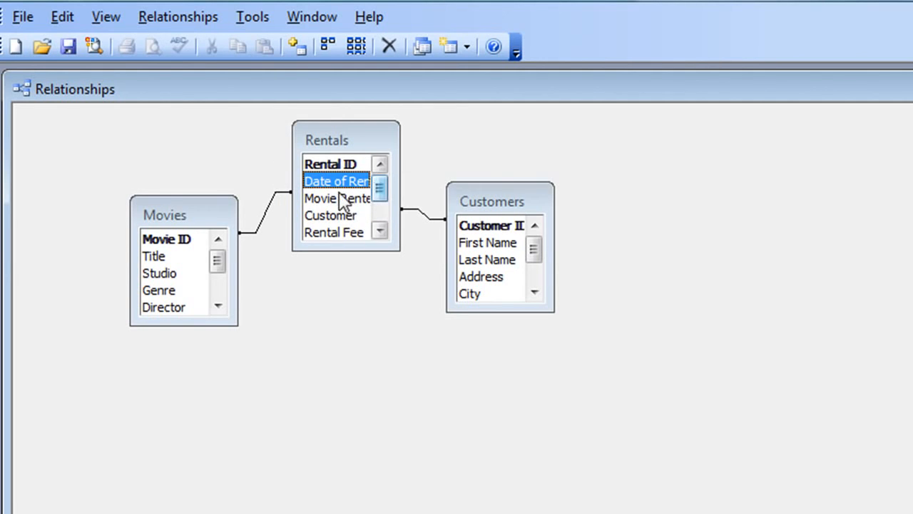
pyautogui.click(475, 227)
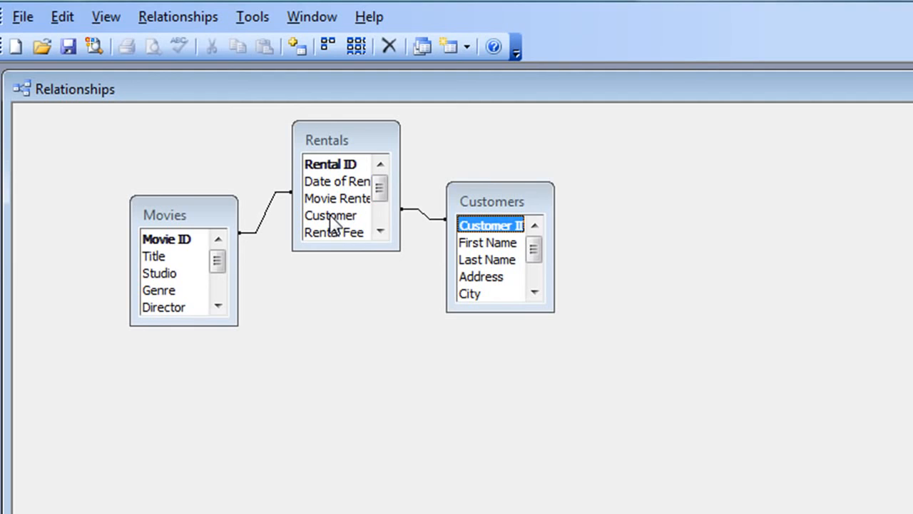
pyautogui.click(159, 241)
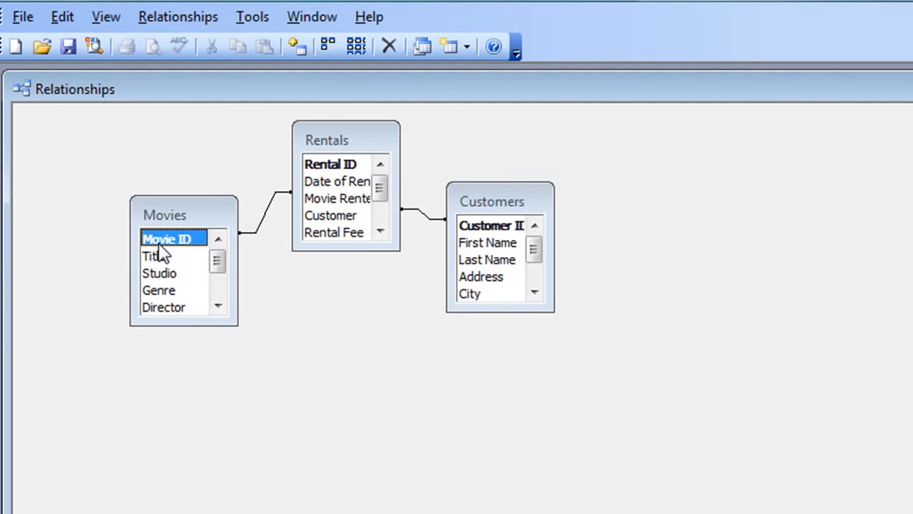
pyautogui.click(330, 201)
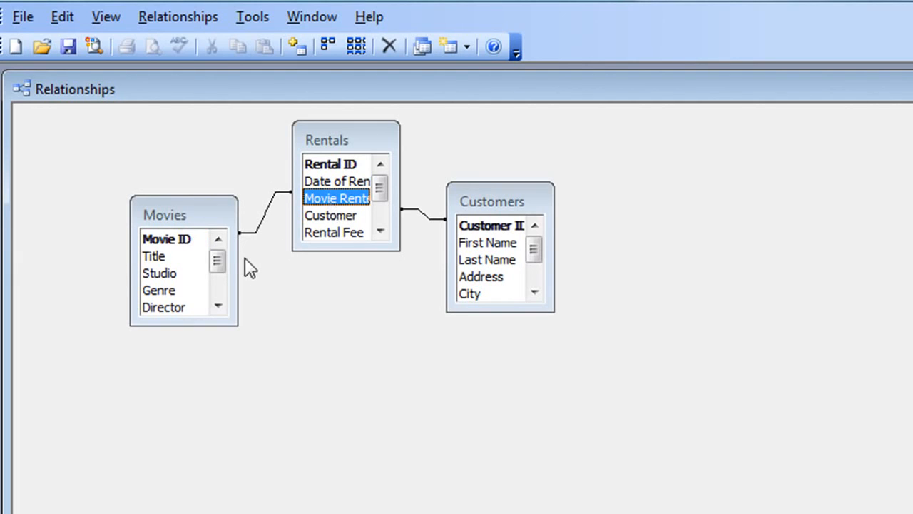
# Nudge the Customers and Rentals field lists slightly up and left so the relationship lines align.
pyautogui.scroll(-2, 379, 189)
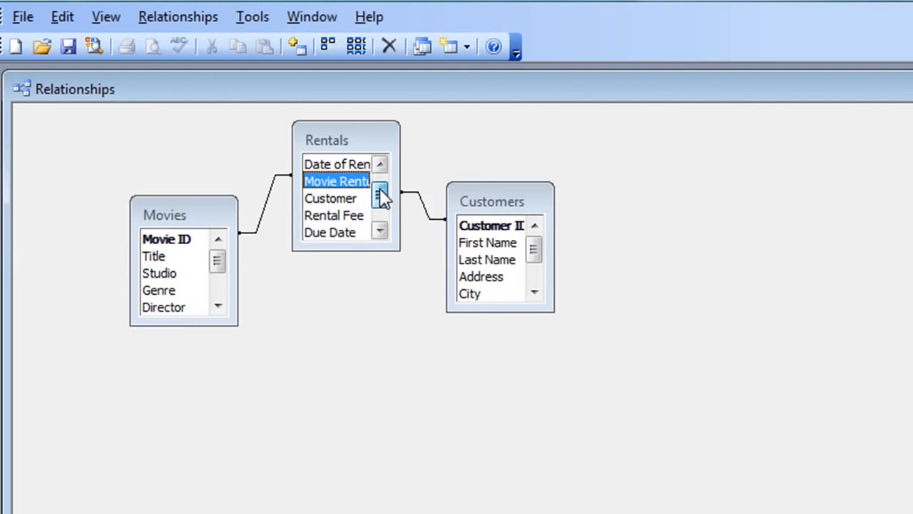
pyautogui.scroll(2, 380, 189)
pyautogui.scroll(-3, 380, 187)
pyautogui.scroll(3, 380, 187)
pyautogui.scroll(-2, 379, 187)
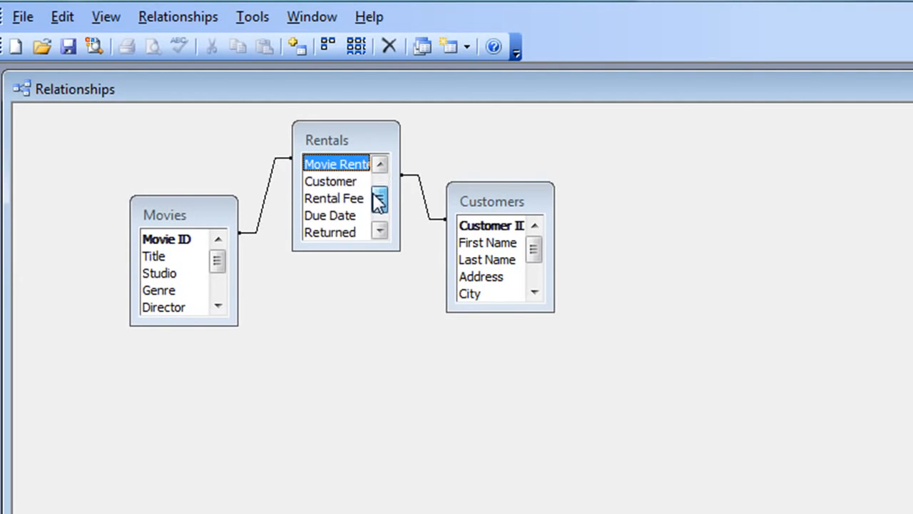
pyautogui.scroll(2, 379, 187)
pyautogui.scroll(-2, 378, 187)
pyautogui.scroll(2, 378, 187)
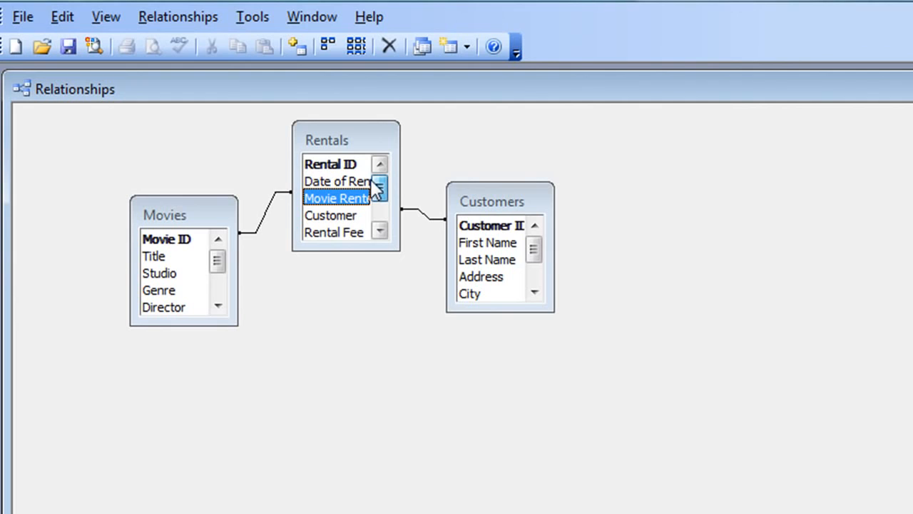
pyautogui.scroll(-1, 377, 190)
pyautogui.scroll(1, 377, 191)
pyautogui.moveTo(483, 203); pyautogui.dragTo(480, 217)
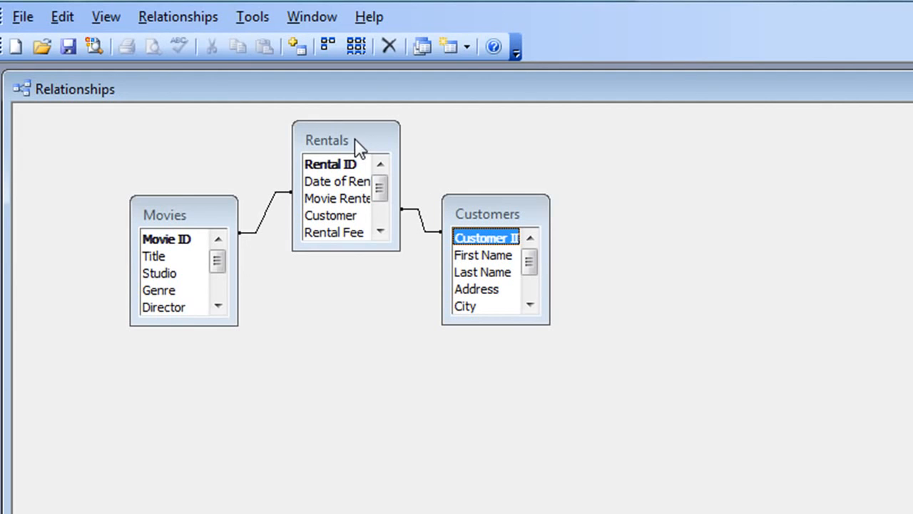
pyautogui.moveTo(354, 139); pyautogui.dragTo(349, 135)
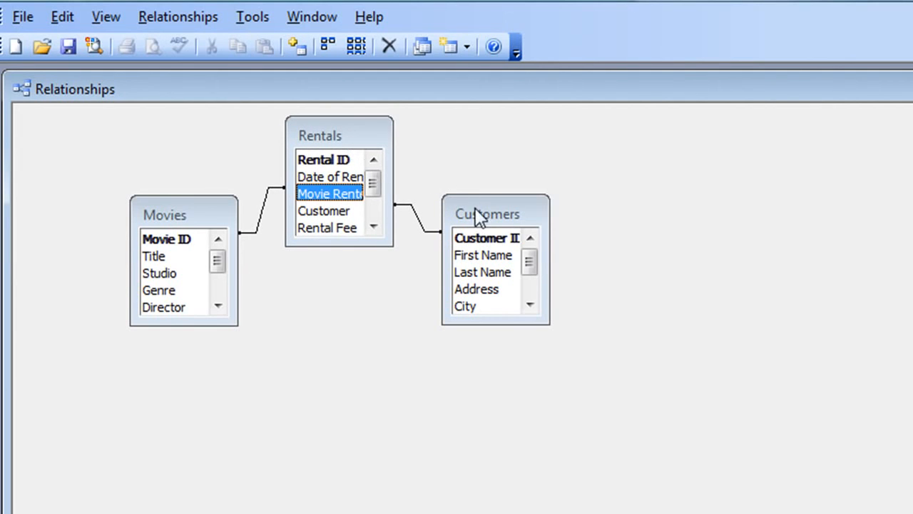
pyautogui.moveTo(475, 214); pyautogui.dragTo(467, 209)
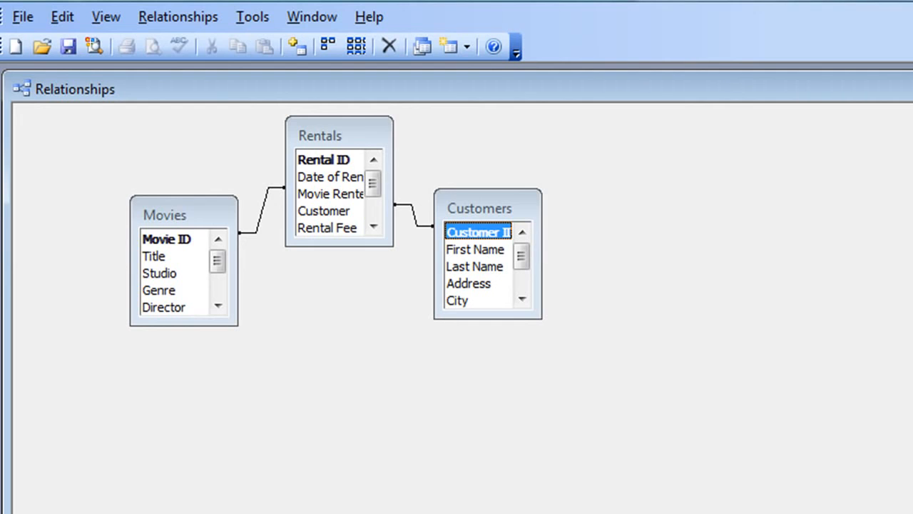
# Close the Relationships window and answer Yes to saving the layout of 'Relationships'.
pyautogui.click(912, 88)
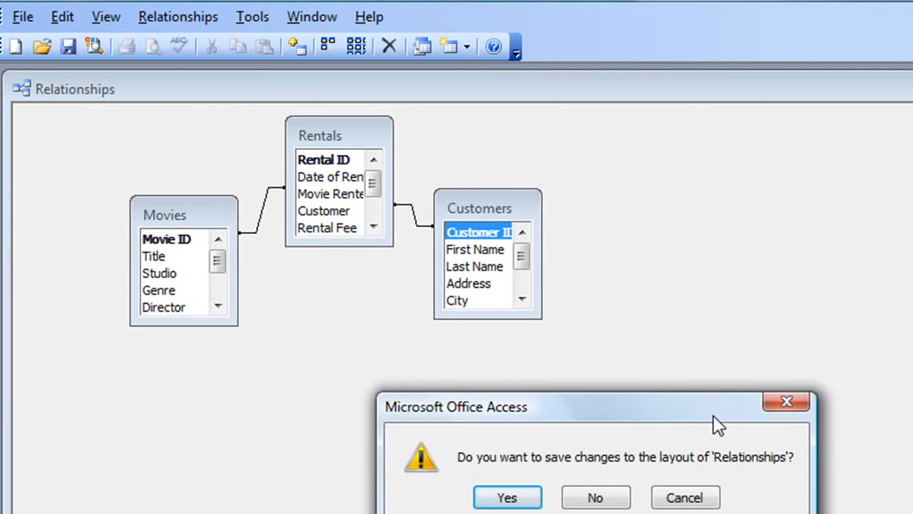
pyautogui.moveTo(713, 417); pyautogui.dragTo(608, 386)
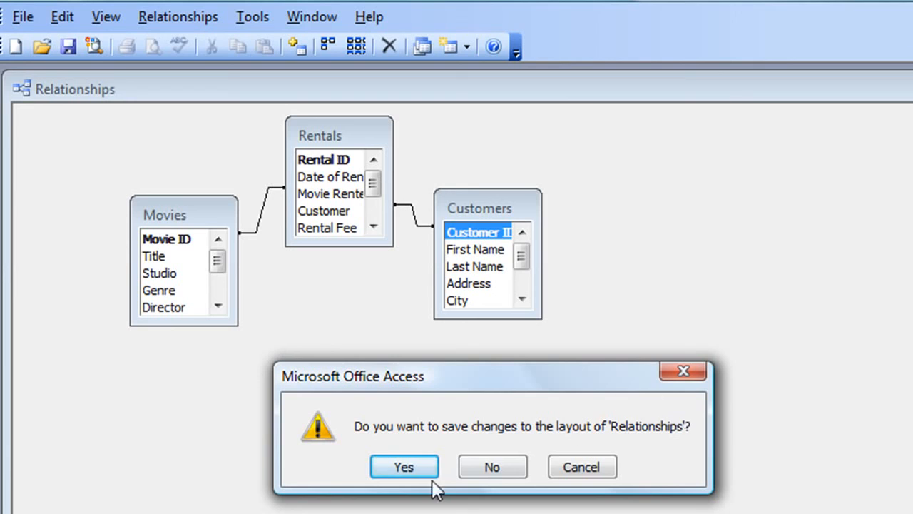
pyautogui.moveTo(528, 380); pyautogui.dragTo(407, 362)
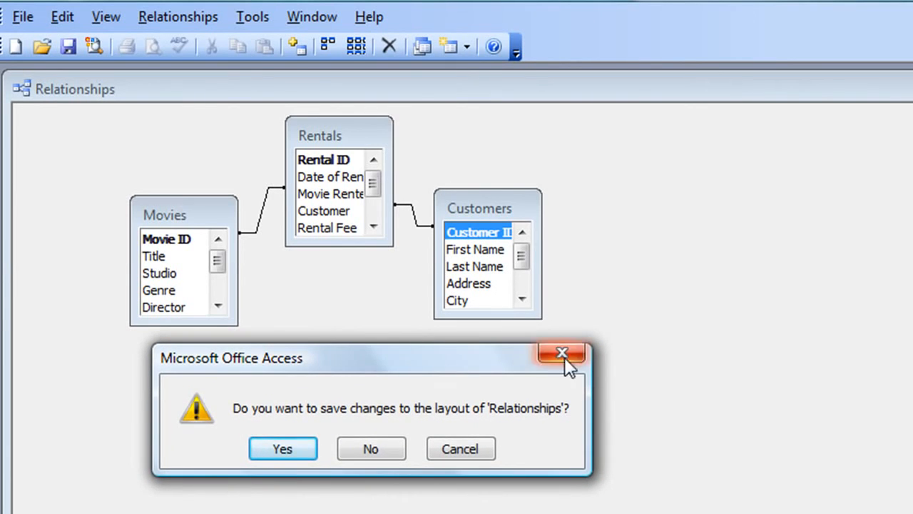
pyautogui.click(282, 449)
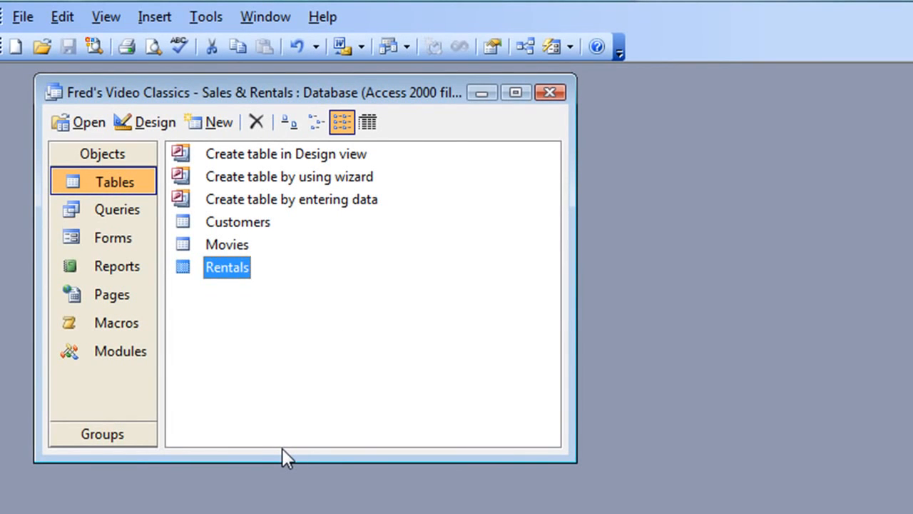